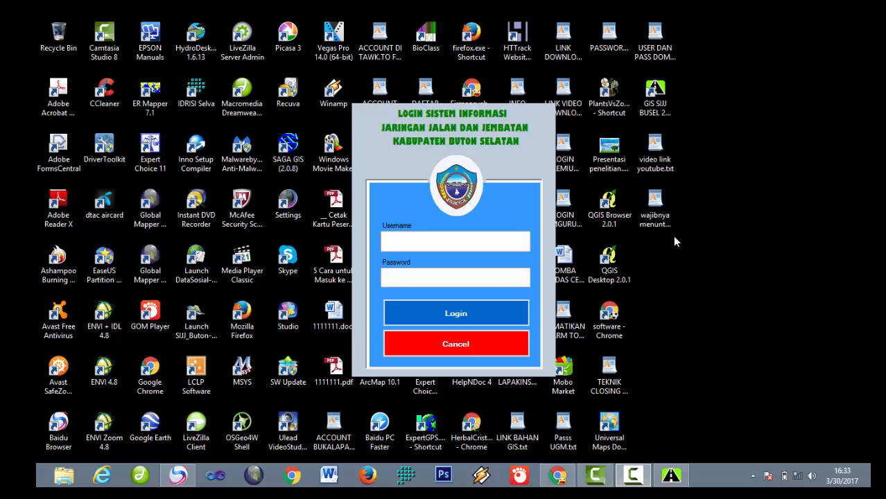
Step: Launch GIS SIJJ from its shortcut and sign in as admin with the account password
left_click(659, 104)
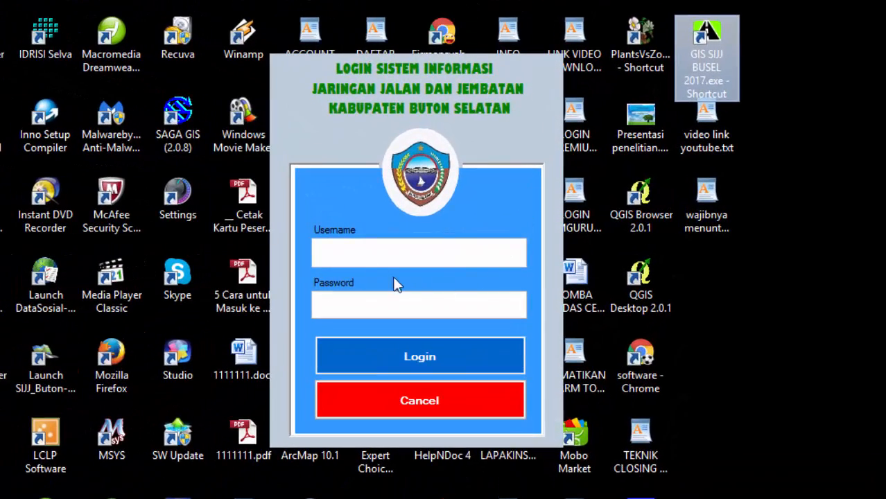
left_click(349, 254)
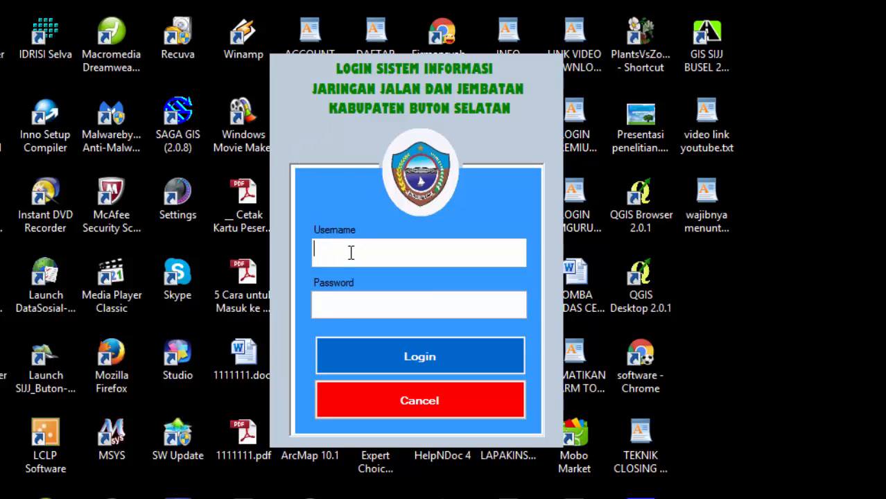
left_click(341, 310)
left_click(352, 260)
key("BackSpace")
key("BackSpace")
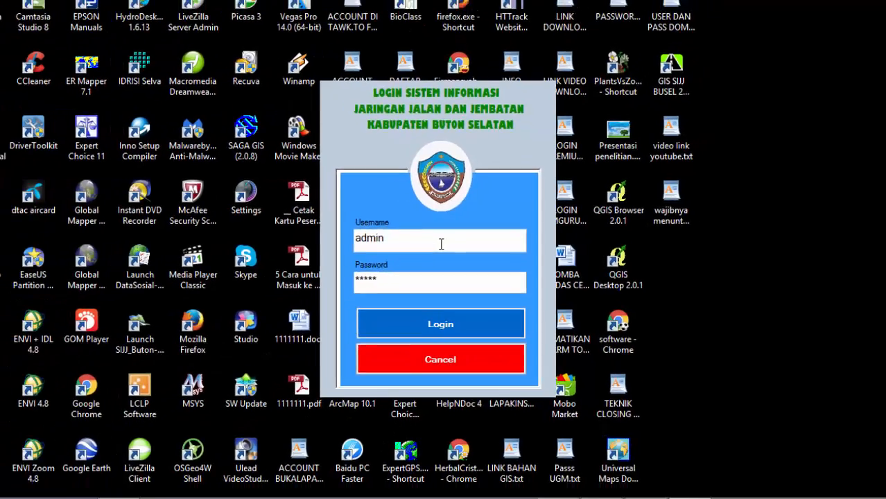
key("Return")
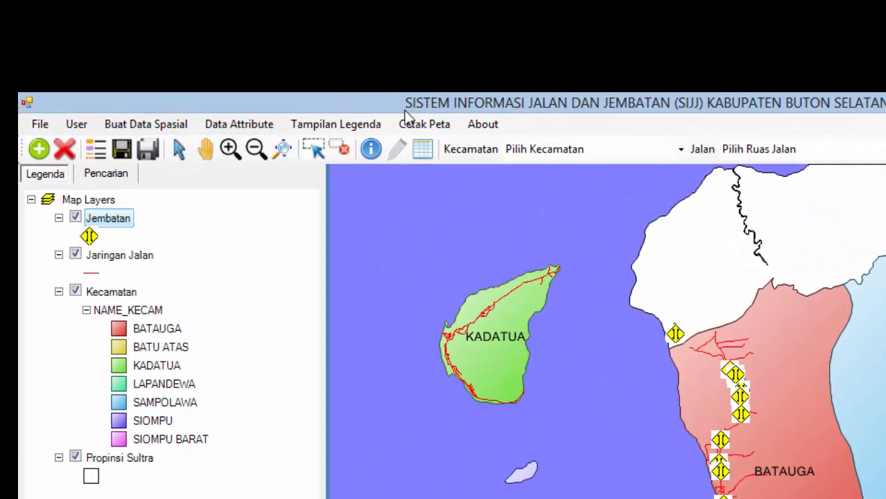
left_click(39, 126)
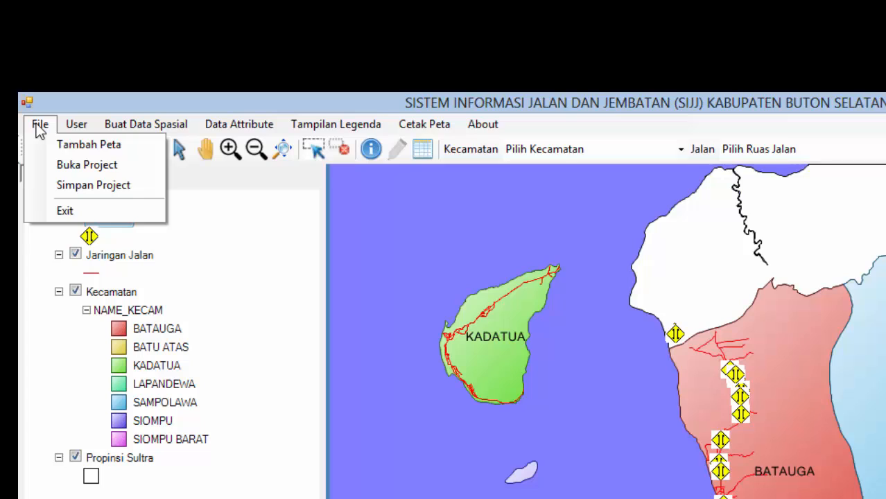
mouse_move(75, 131)
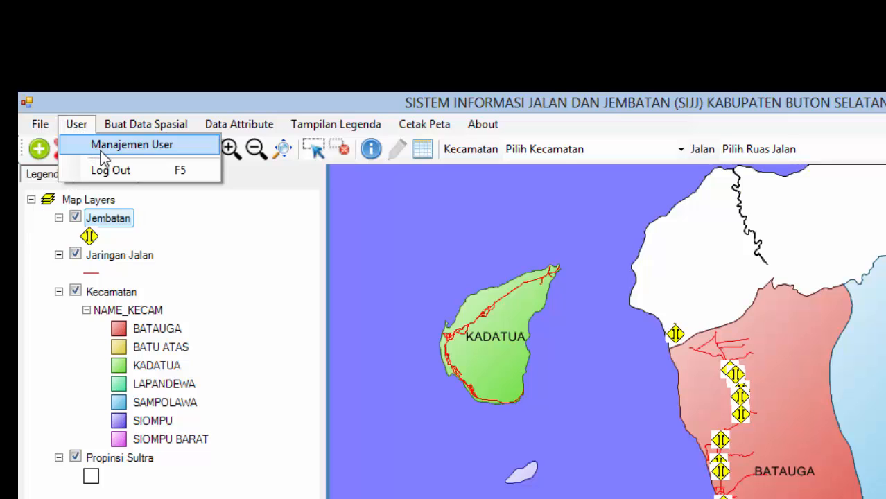
left_click(118, 126)
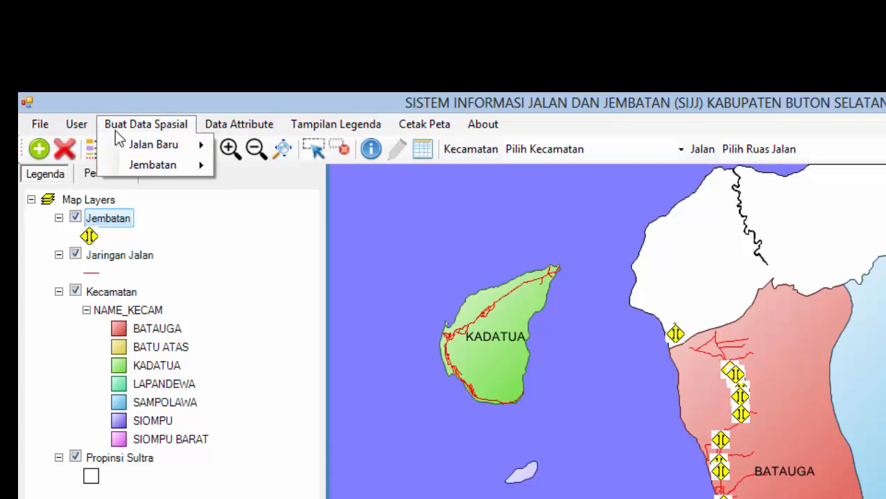
mouse_move(126, 143)
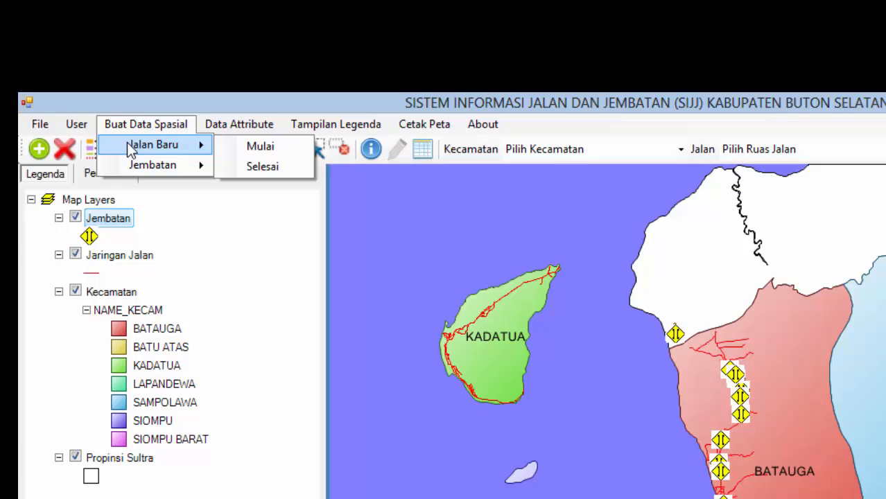
mouse_move(155, 170)
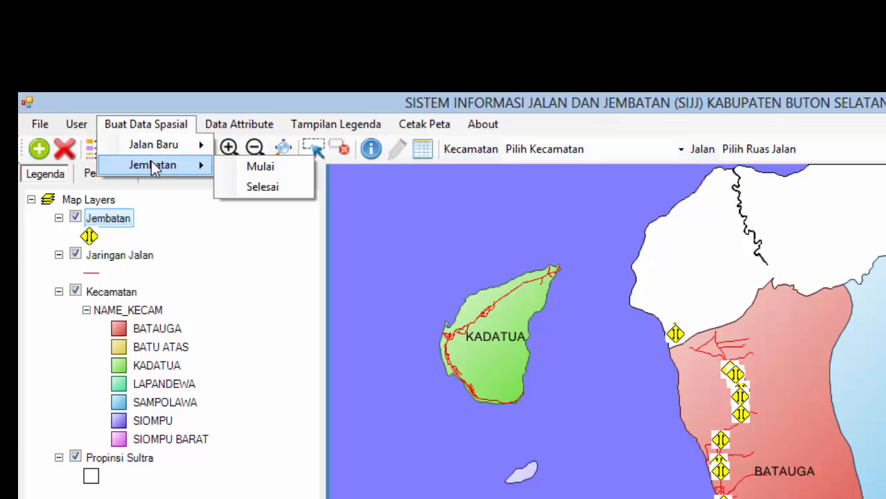
mouse_move(216, 127)
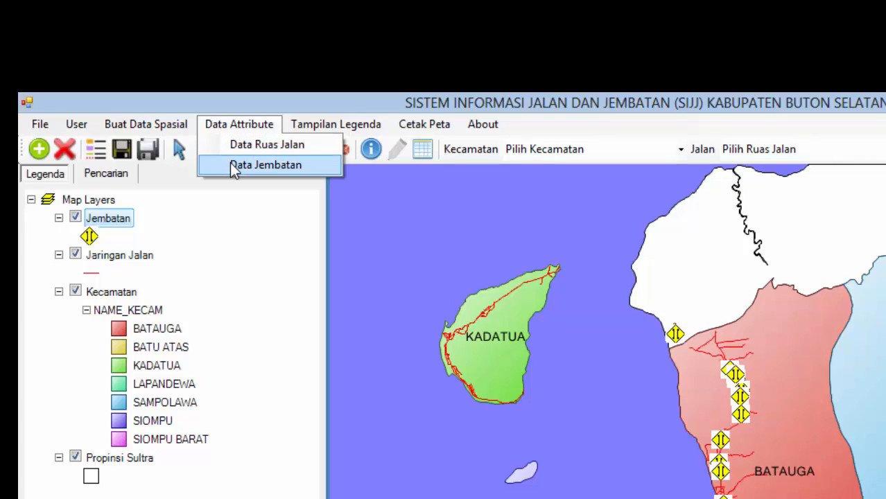
mouse_move(348, 122)
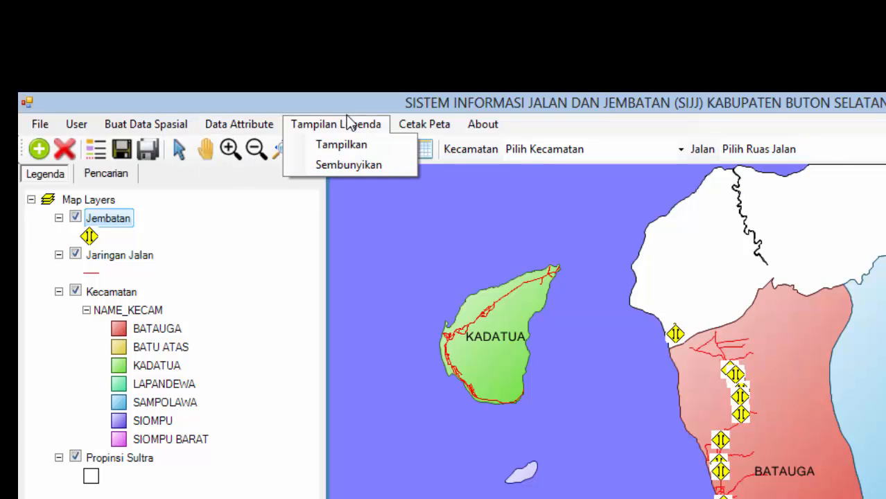
left_click(342, 154)
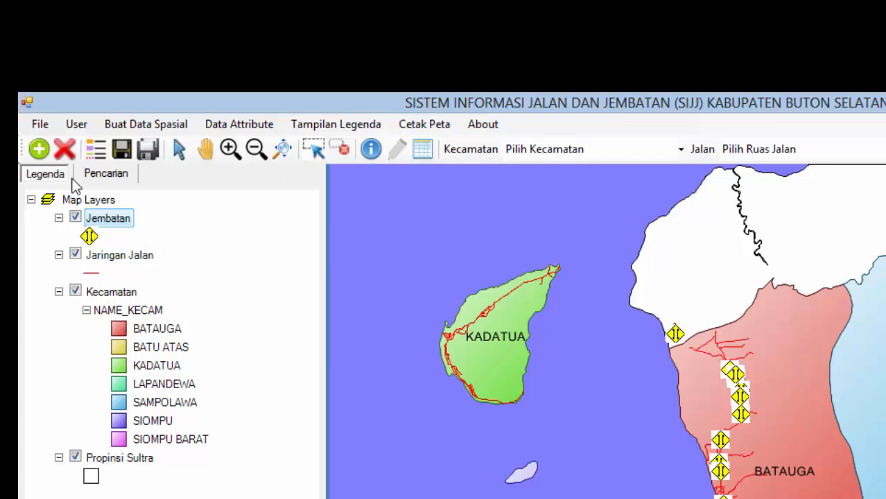
left_click(313, 148)
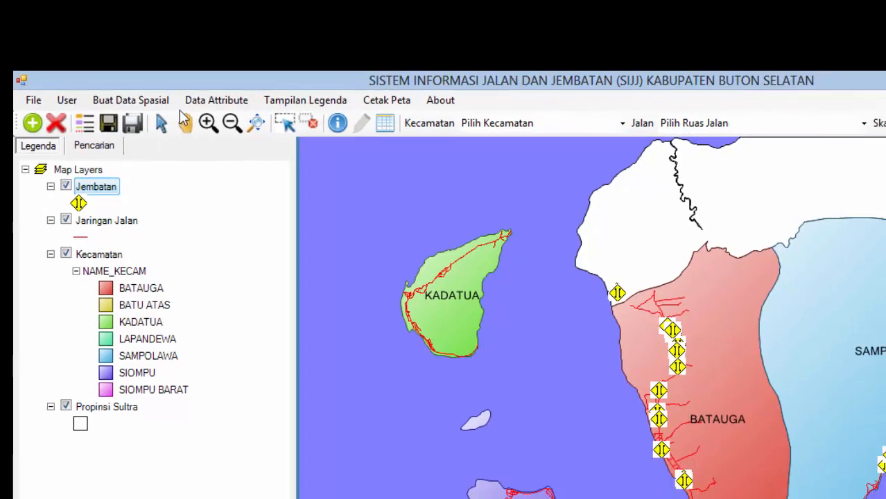
left_click(39, 125)
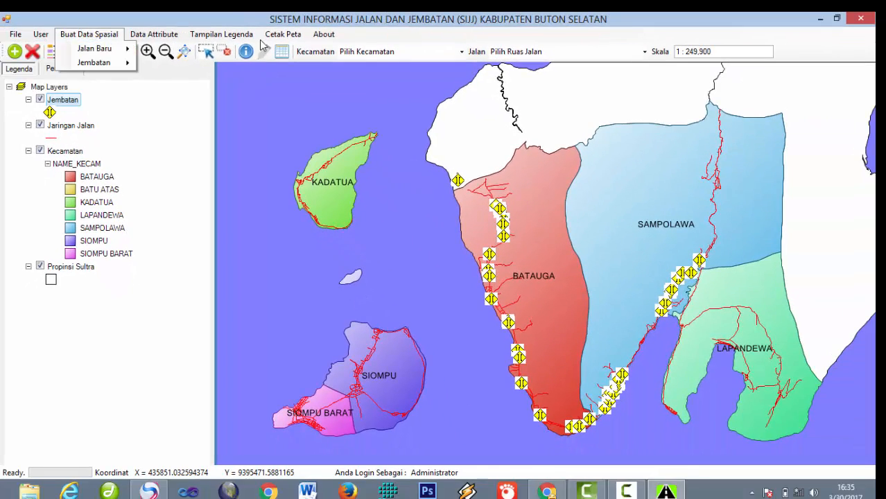
left_click(225, 34)
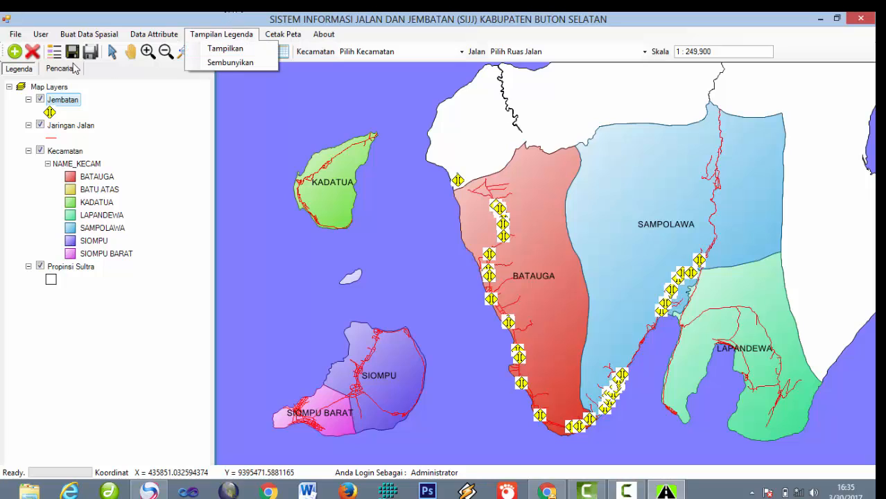
left_click(420, 13)
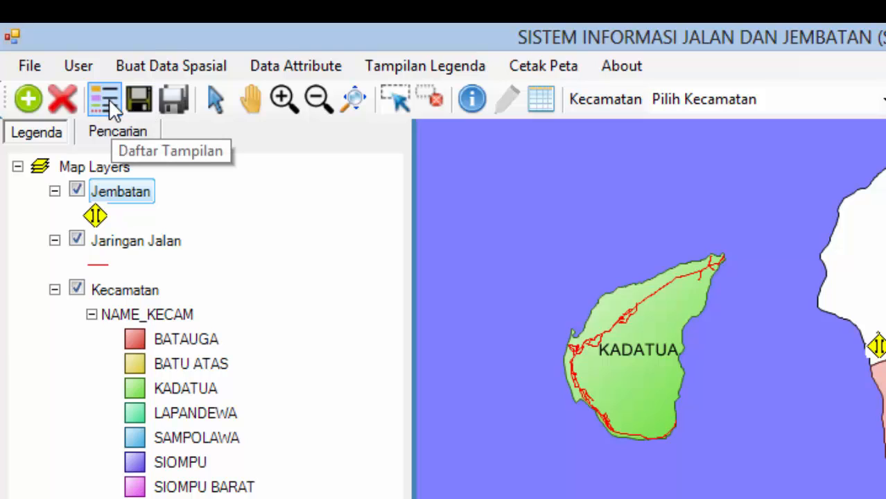
left_click(117, 64)
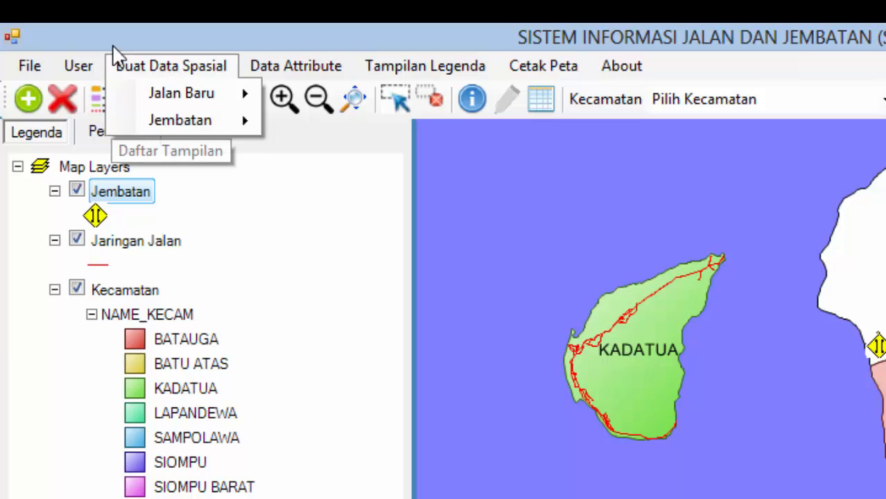
left_click(116, 42)
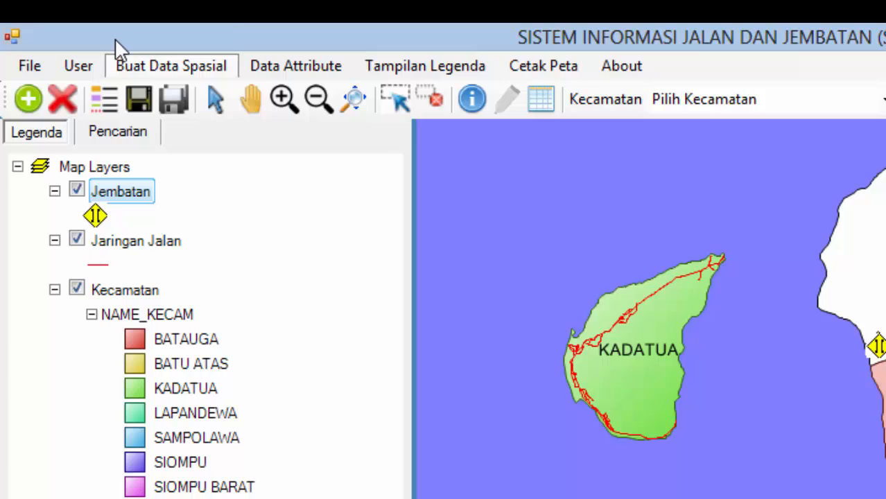
left_click(170, 65)
mouse_move(180, 120)
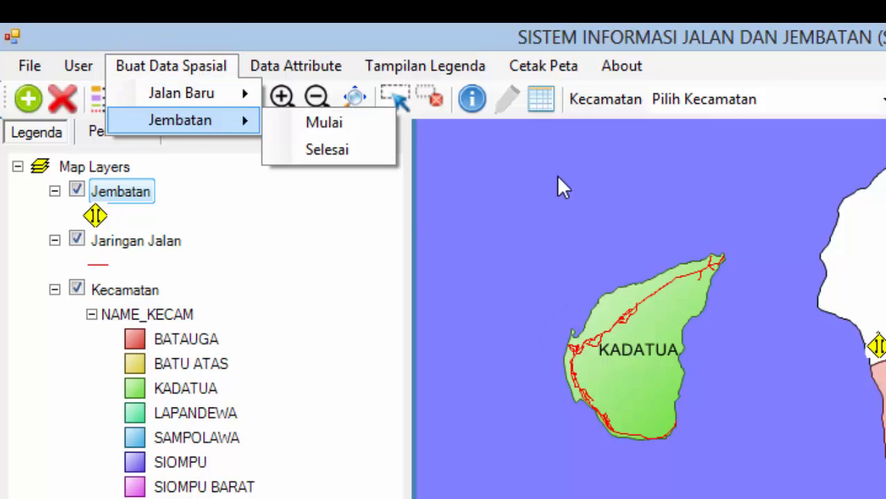
left_click(542, 40)
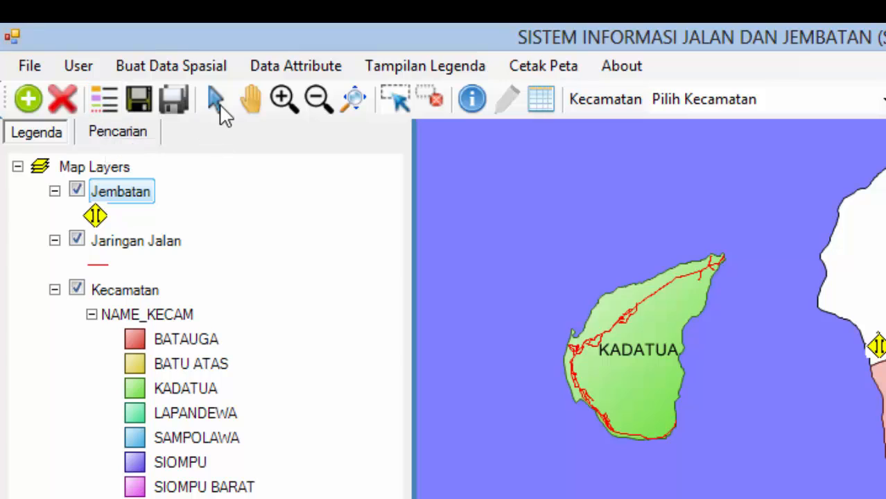
Step: Box-zoom onto Kadatua island, recentre it, then bring up the empty Daftar Tampilan saved-layout list
left_click(251, 101)
left_click(283, 99)
left_click_drag(562, 267, 771, 445)
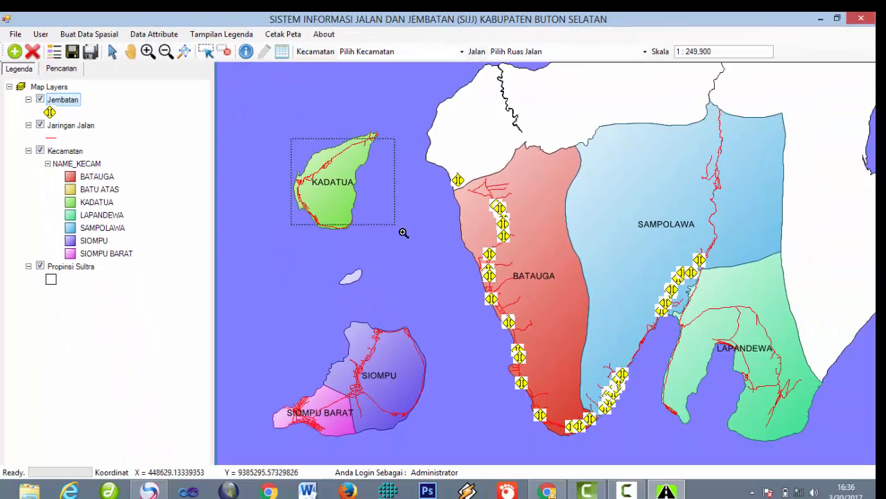
left_click_drag(297, 113, 656, 427)
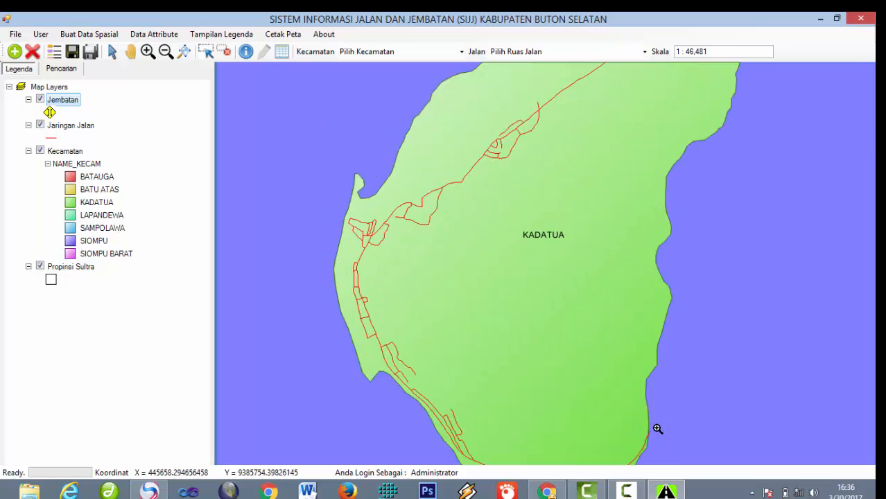
scroll(613, 352, "down", 1)
scroll(628, 324, "up", 1)
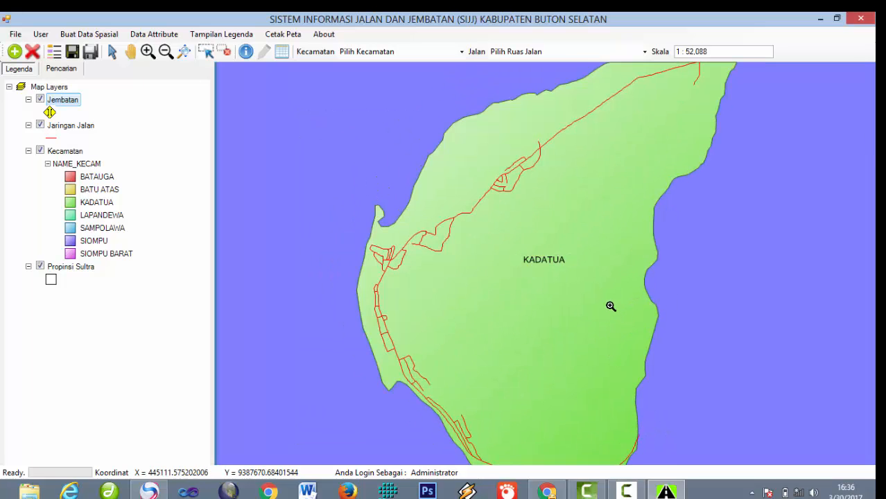
left_click_drag(640, 224, 589, 211)
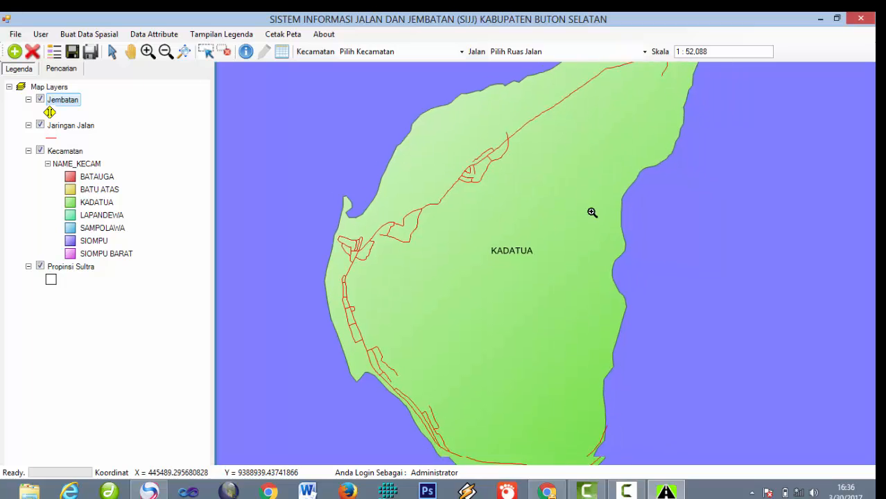
scroll(574, 215, "down", 1)
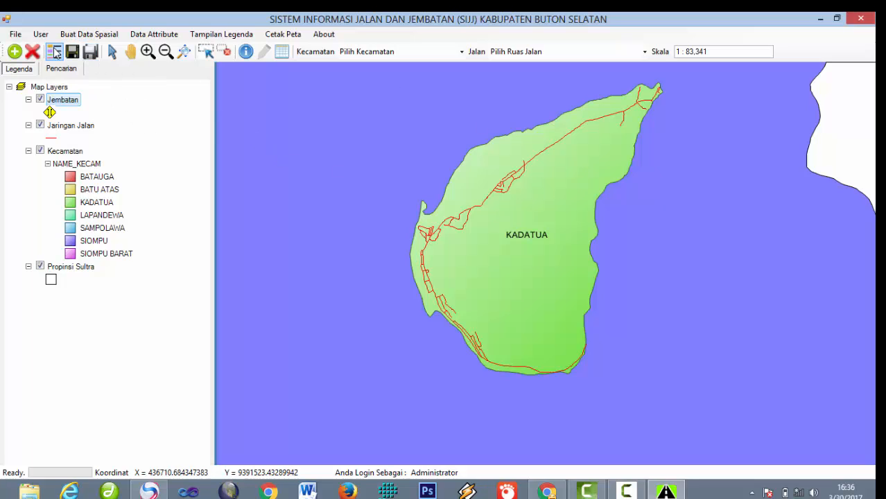
left_click(54, 51)
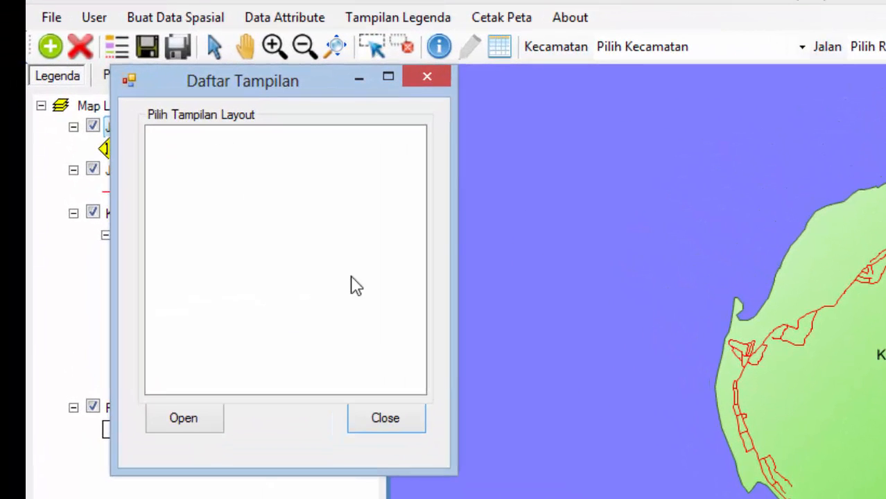
left_click_drag(264, 89, 491, 87)
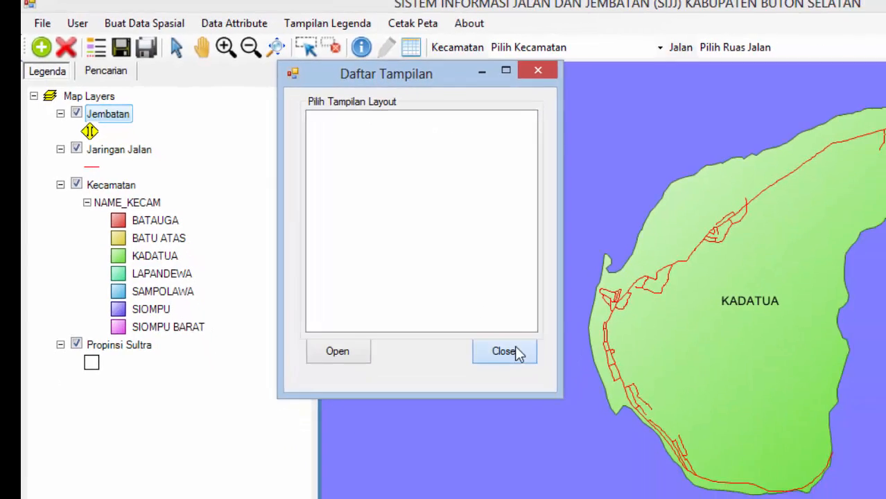
left_click(612, 416)
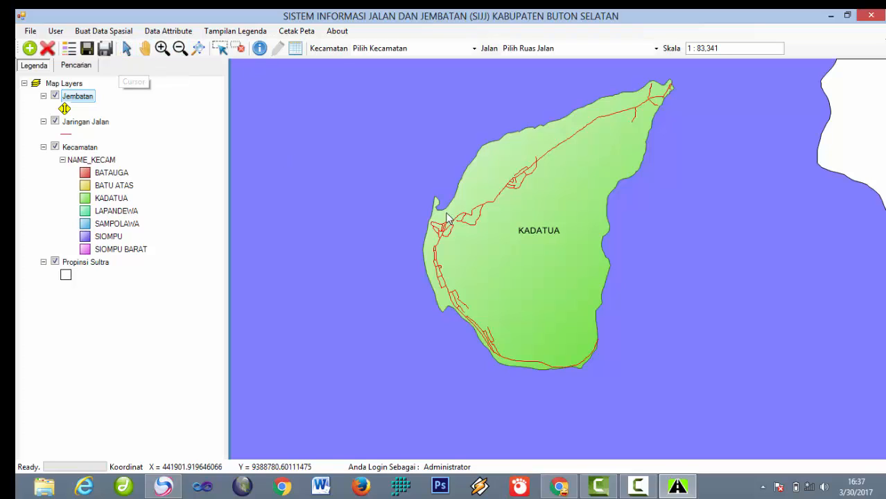
Step: Look through the bridge-creation and attribute-data menu options
left_click(116, 31)
mouse_move(137, 66)
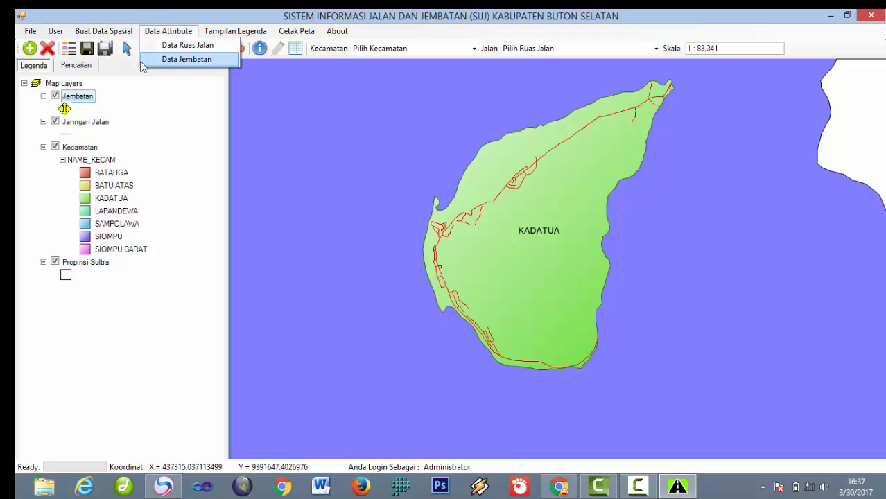
left_click(153, 121)
Step: Pan and scroll around Kadatua island to bring the other districts into view
left_click(150, 51)
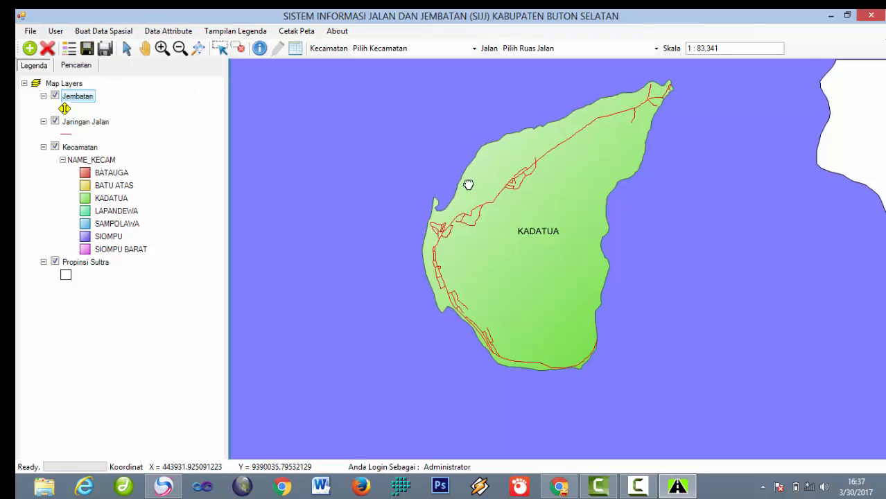
left_click_drag(469, 184, 384, 218)
left_click_drag(377, 171, 426, 165)
left_click_drag(448, 176, 279, 123)
left_click_drag(343, 147, 495, 163)
scroll(475, 178, "down", 2)
scroll(473, 185, "down", 2)
left_click_drag(489, 208, 397, 172)
scroll(402, 165, "up", 3)
scroll(410, 156, "up", 3)
scroll(408, 148, "down", 2)
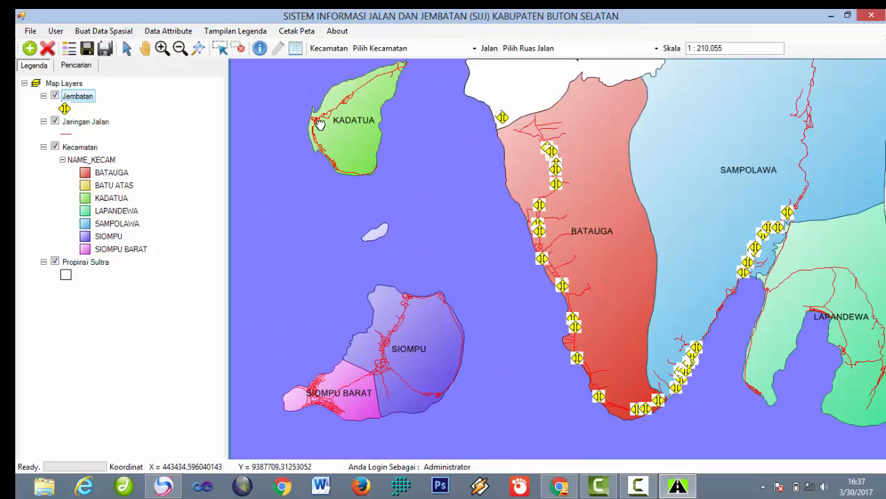
Step: Zoom into Kadatua, then zoom back out to the full 1 : 249,900 extent showing all districts
left_click(161, 48)
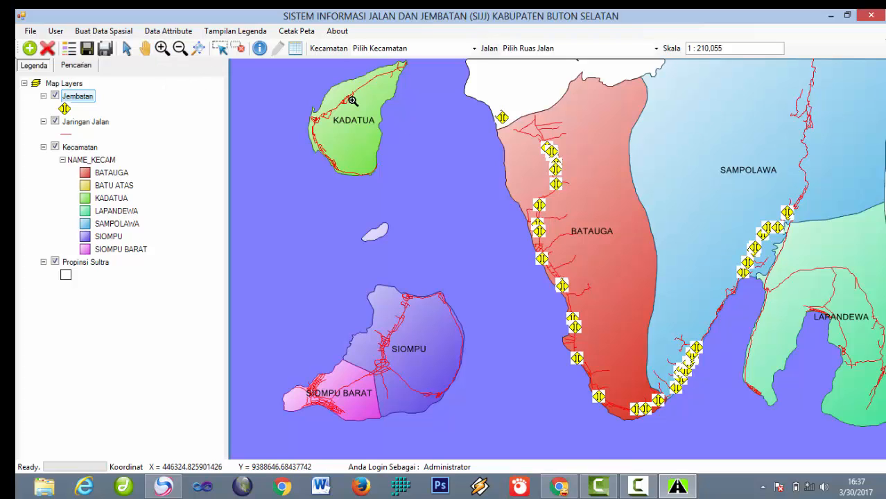
left_click_drag(310, 88, 392, 195)
left_click_drag(414, 115, 618, 330)
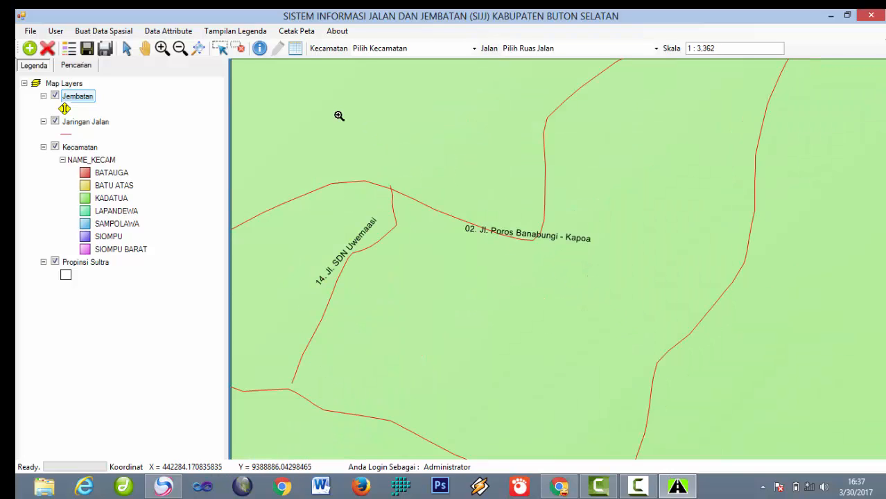
left_click(179, 48)
left_click(476, 155)
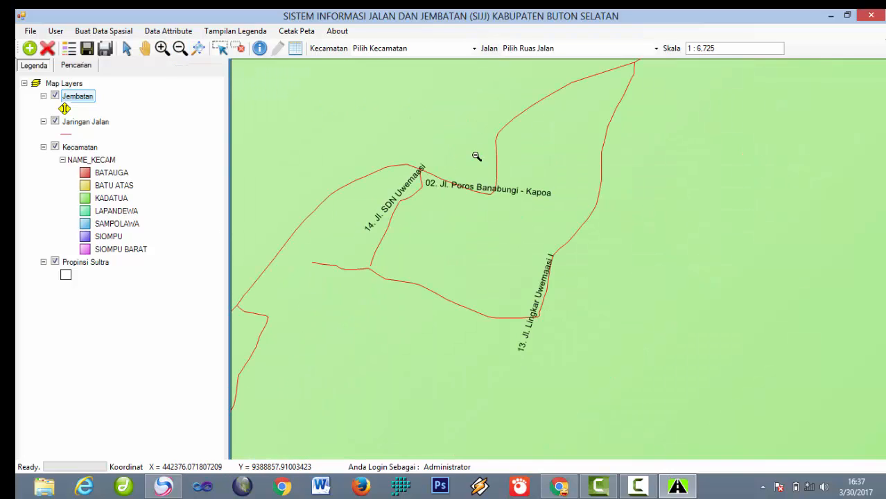
left_click(496, 162)
left_click(497, 161)
left_click(496, 162)
left_click(496, 162)
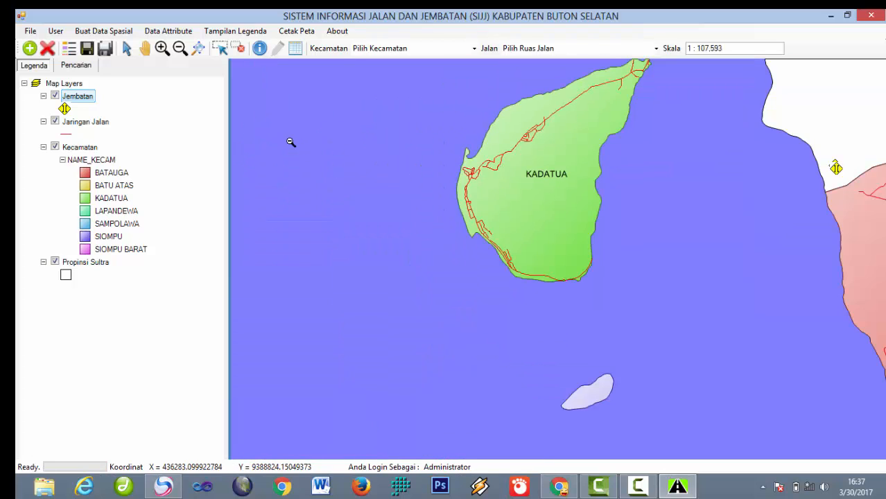
left_click(198, 47)
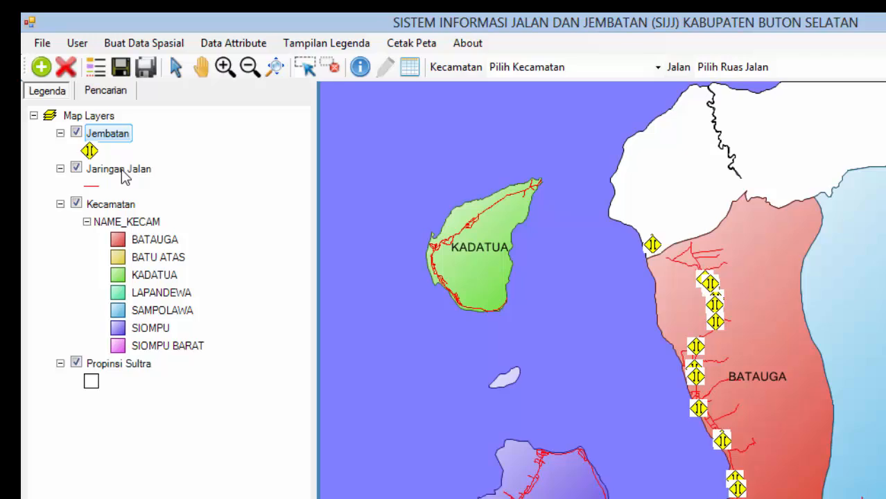
Step: Make Jaringan Jalan the active layer and zoom to 1 : 6,871 around Jl. Poros Banabungi - Kapoa
left_click(92, 125)
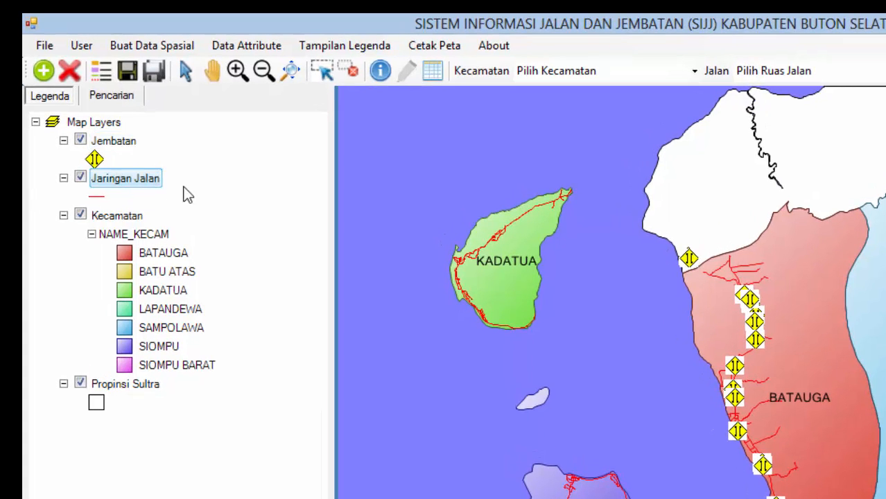
left_click(237, 70)
left_click_drag(468, 221, 514, 281)
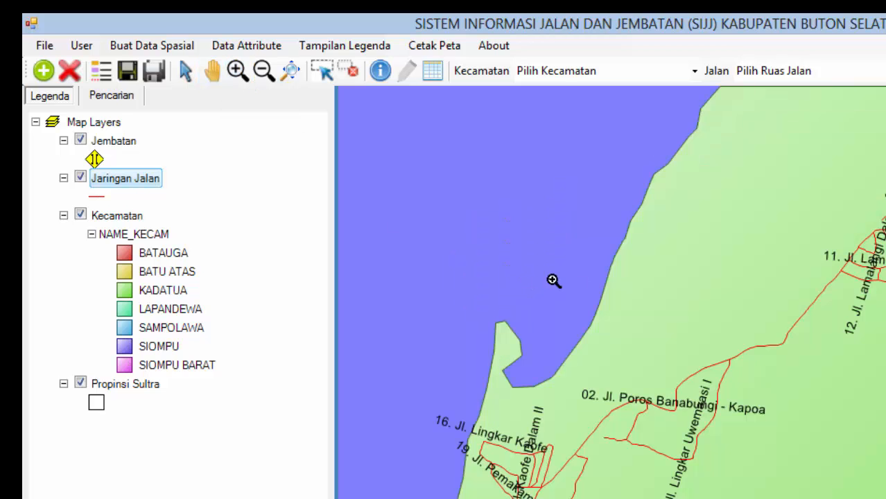
left_click_drag(678, 286, 801, 452)
left_click_drag(840, 402, 885, 103)
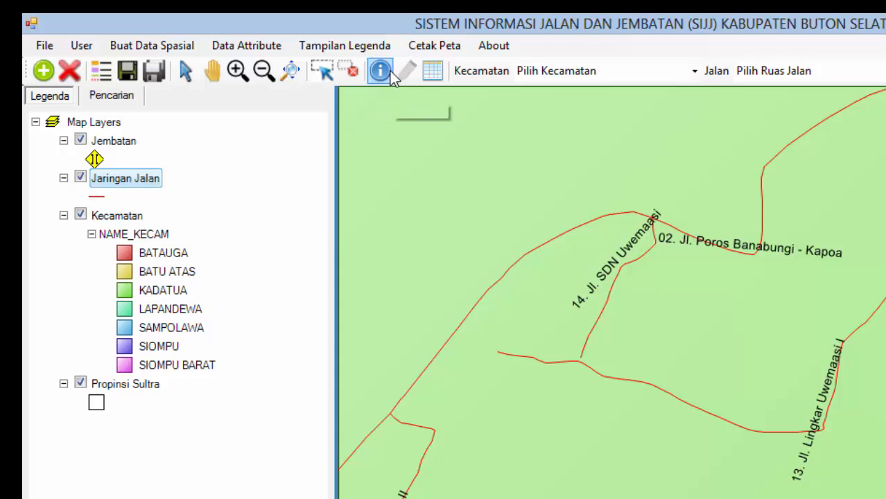
left_click(380, 71)
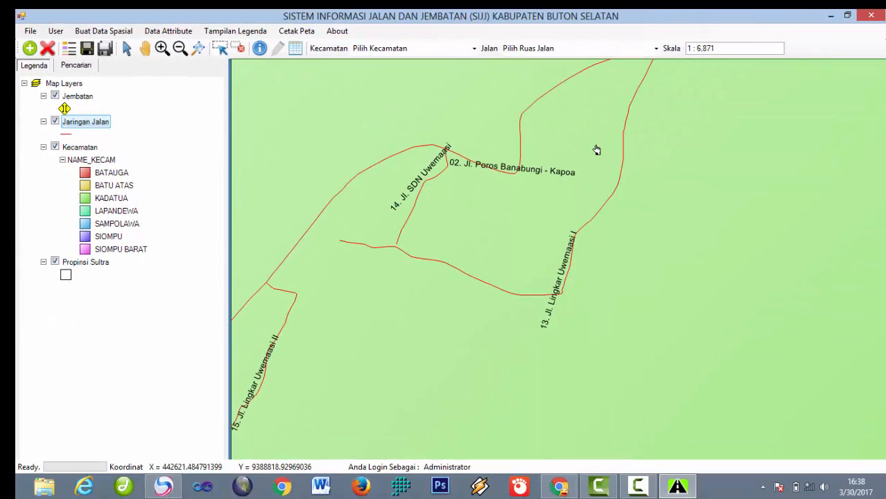
Step: Query road 13 and road 02 with the Informasi tool and close each details form
left_click_drag(609, 116, 639, 129)
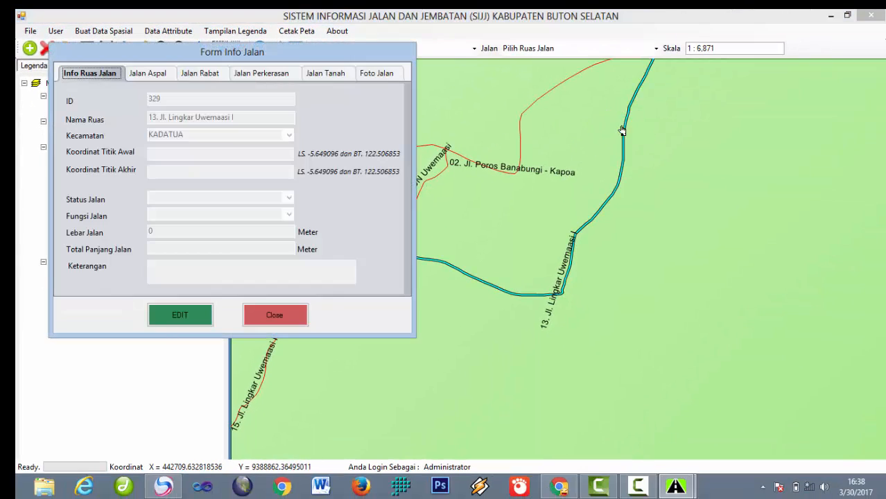
left_click_drag(271, 56, 711, 81)
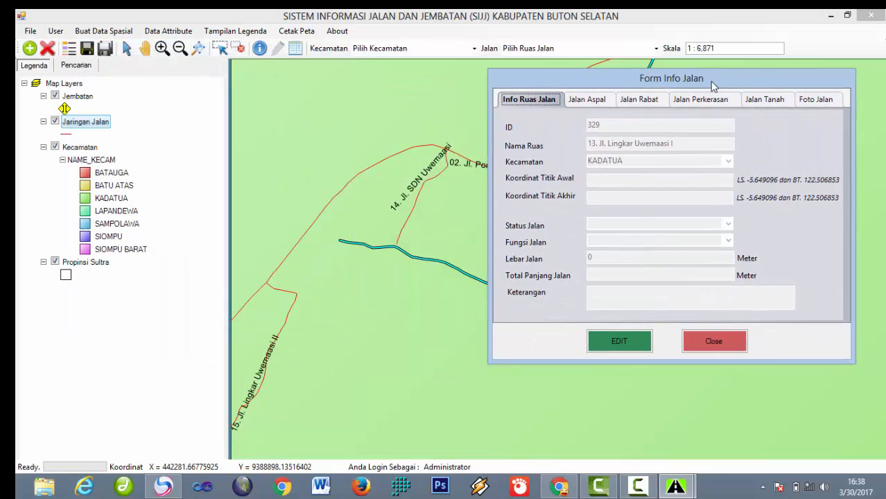
left_click(721, 341)
left_click_drag(296, 187, 355, 214)
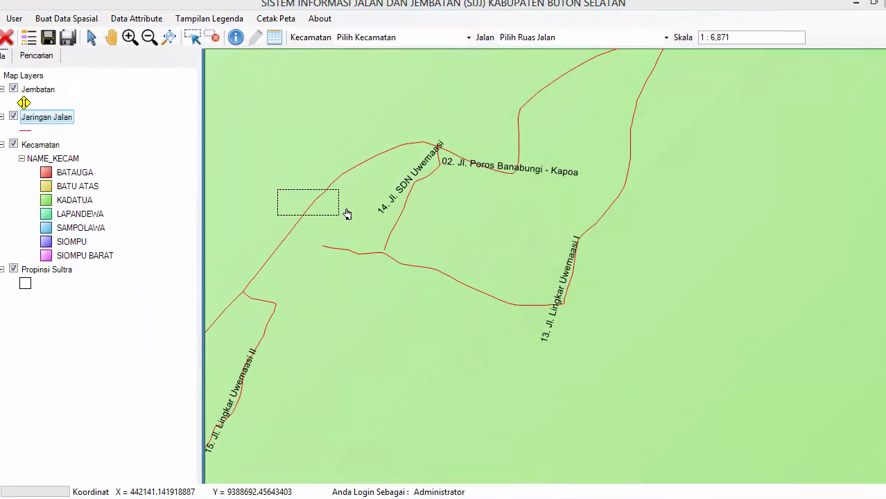
left_click(292, 358)
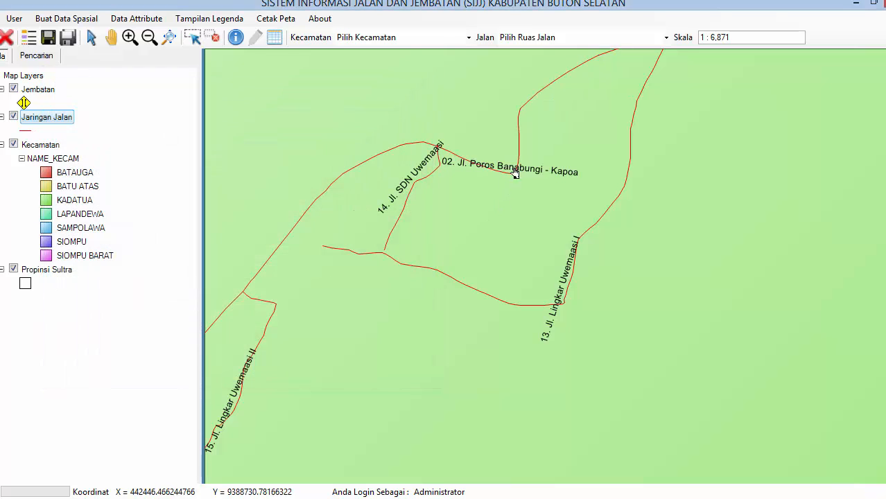
left_click_drag(509, 88, 560, 112)
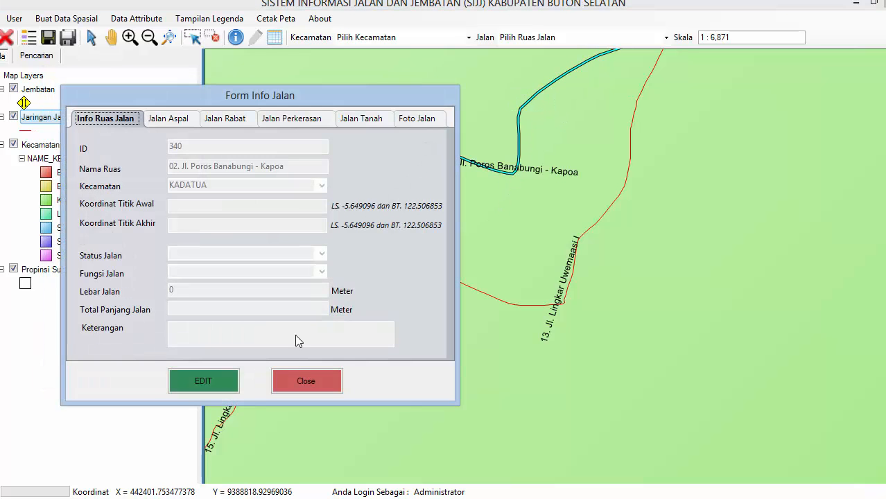
left_click(298, 378)
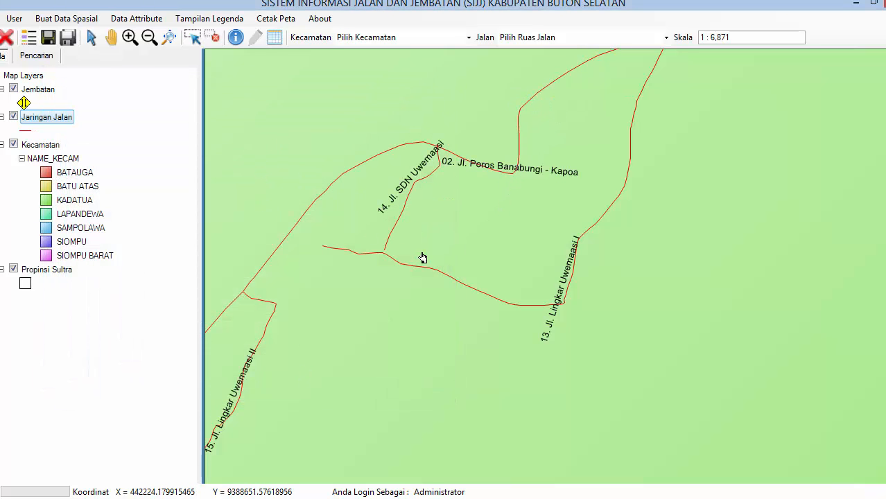
Step: Reopen road 13's Form Info Jalan (ID 329, Kadatua) and move it aside
left_click_drag(638, 122, 682, 142)
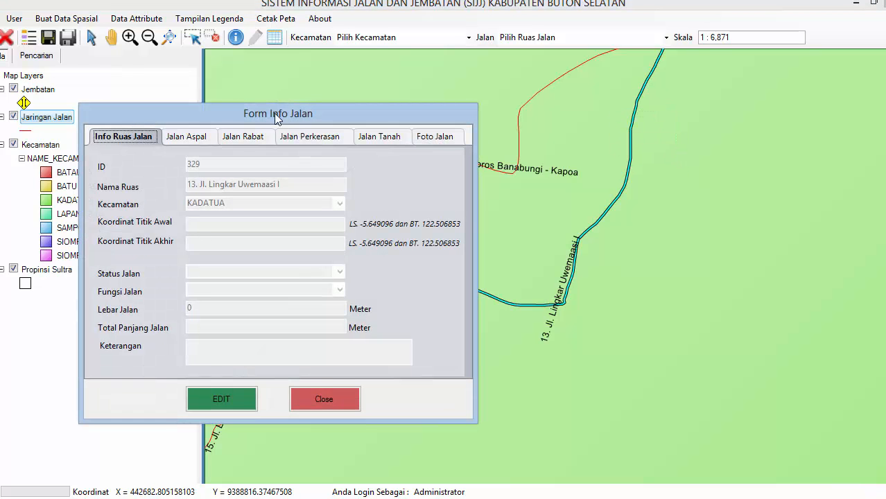
left_click_drag(277, 116, 430, 83)
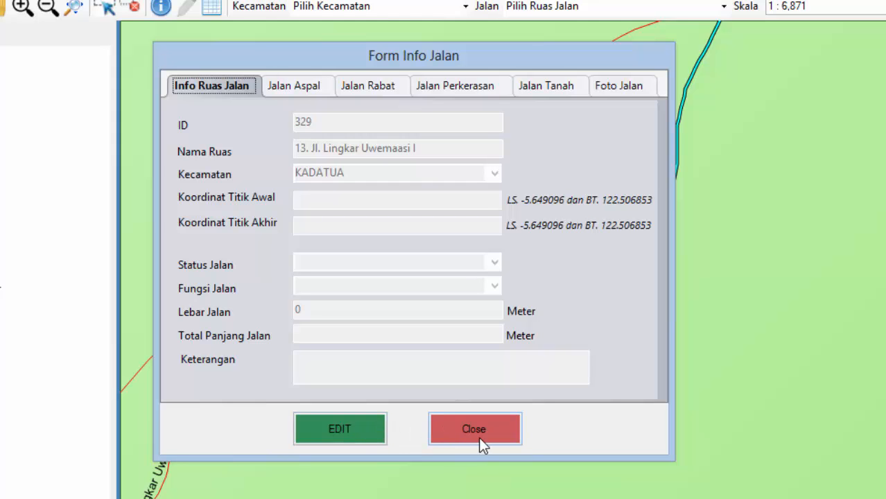
left_click_drag(516, 54, 571, 42)
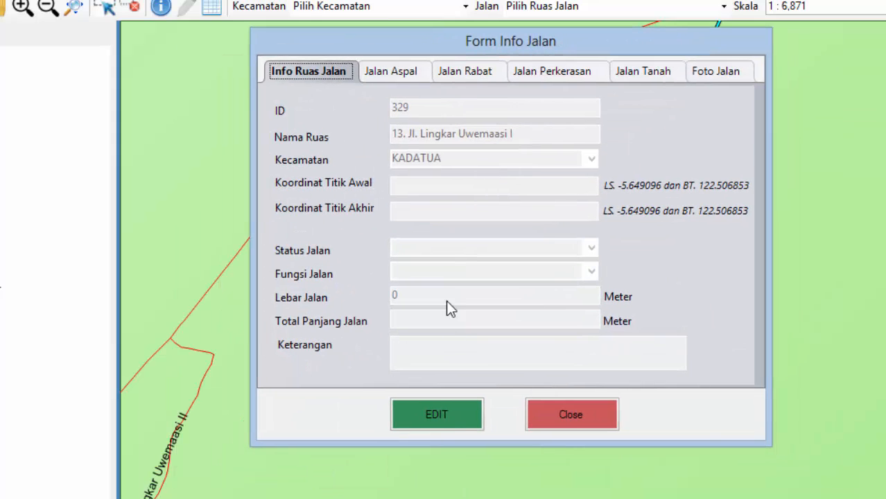
Step: Put road 13's form in edit mode and step through its status, width, function and coordinate fields
left_click(443, 414)
left_click(450, 247)
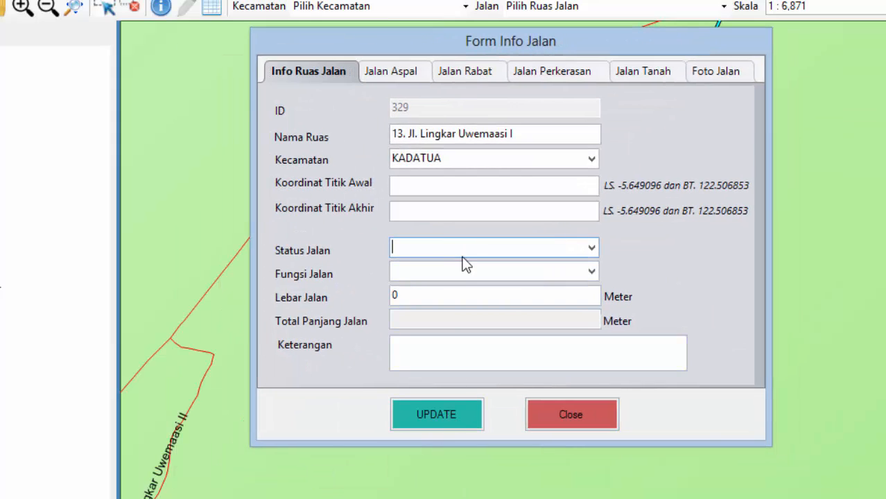
left_click(430, 297)
left_click(469, 267)
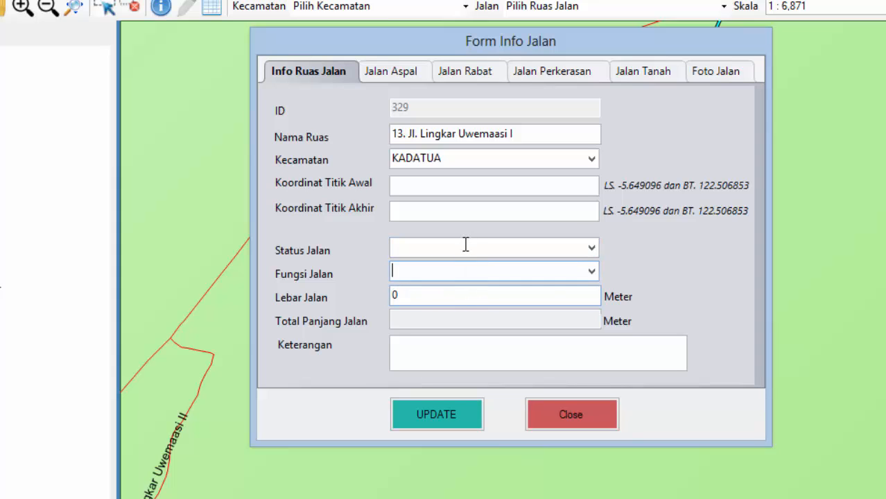
left_click(449, 189)
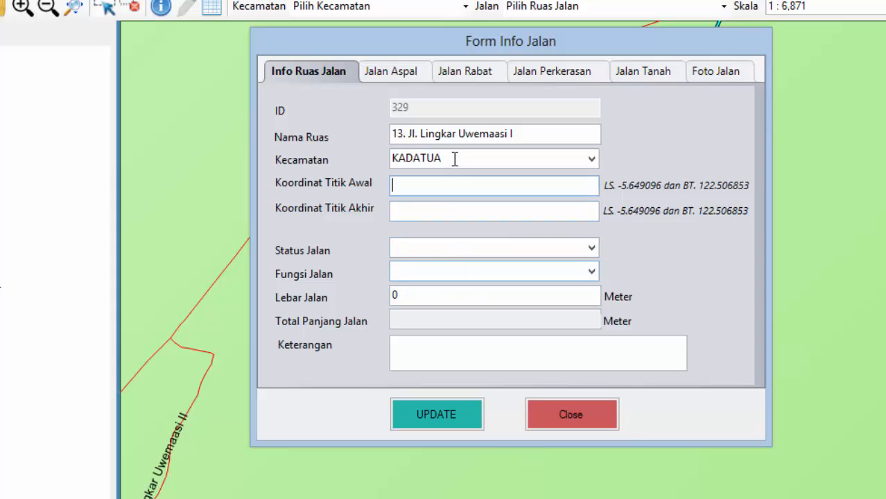
Step: Page through the Jalan Aspal, Rabat, Perkerasan and Tanah tabs to the Foto Jalan page
left_click(398, 71)
left_click(470, 71)
left_click(569, 73)
left_click(659, 72)
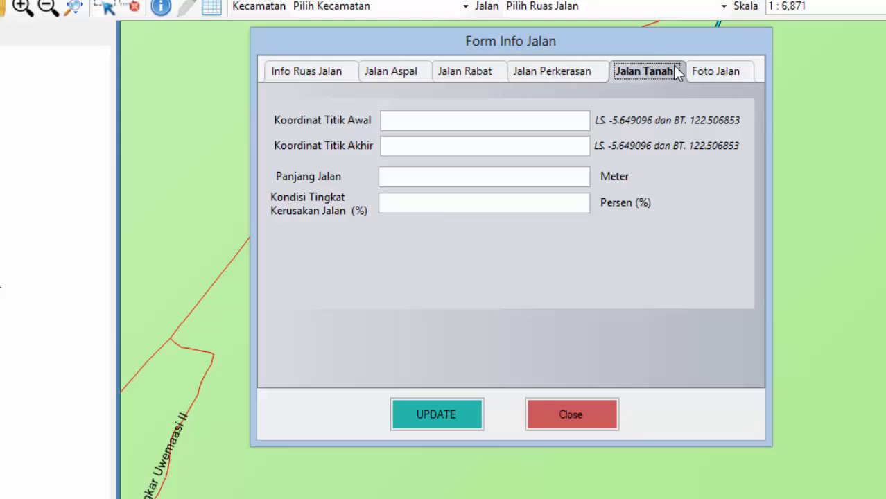
left_click(701, 70)
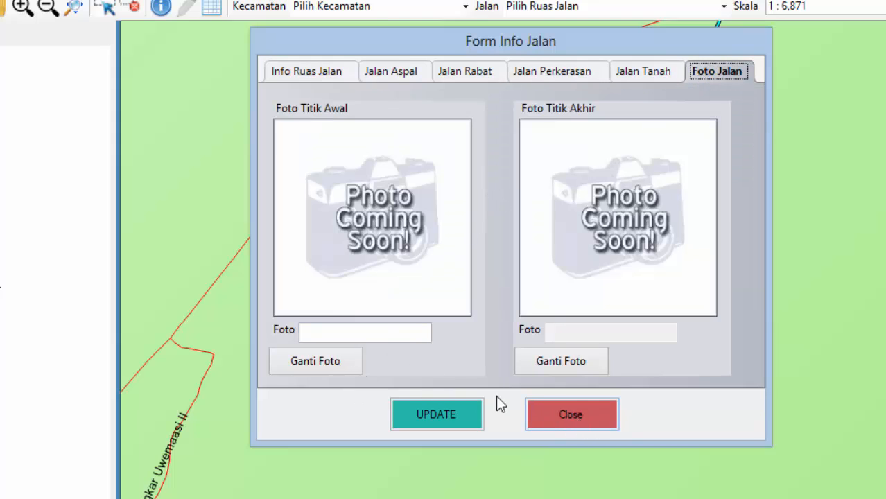
Step: Set DSC00453.jpg as road 13's start photo and DSCN2000.JPG as its end photo
left_click(315, 360)
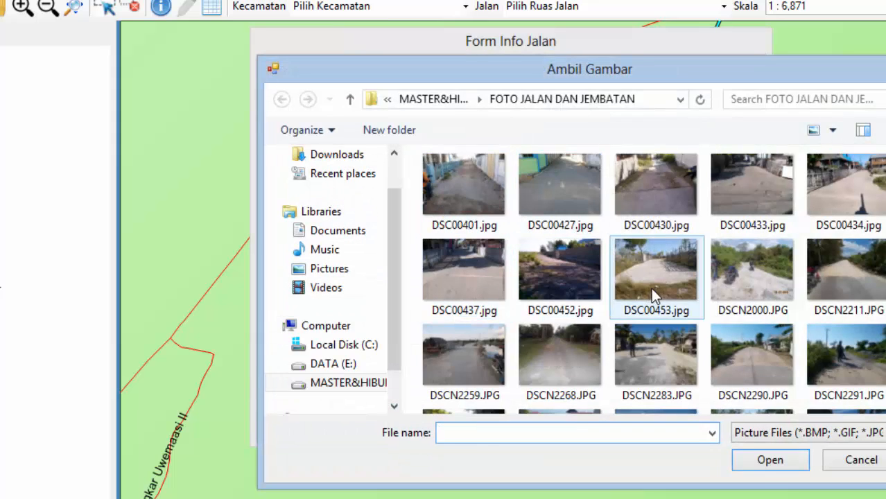
left_click(651, 288)
left_click(769, 460)
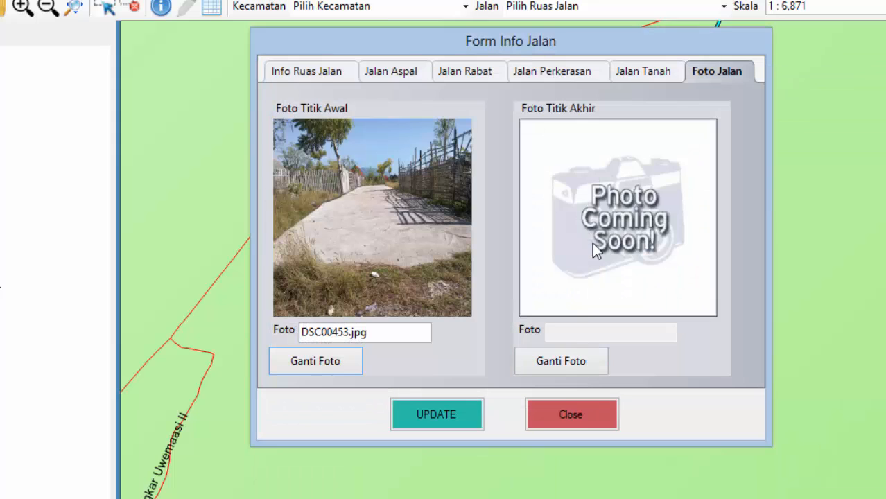
left_click(555, 367)
left_click(754, 276)
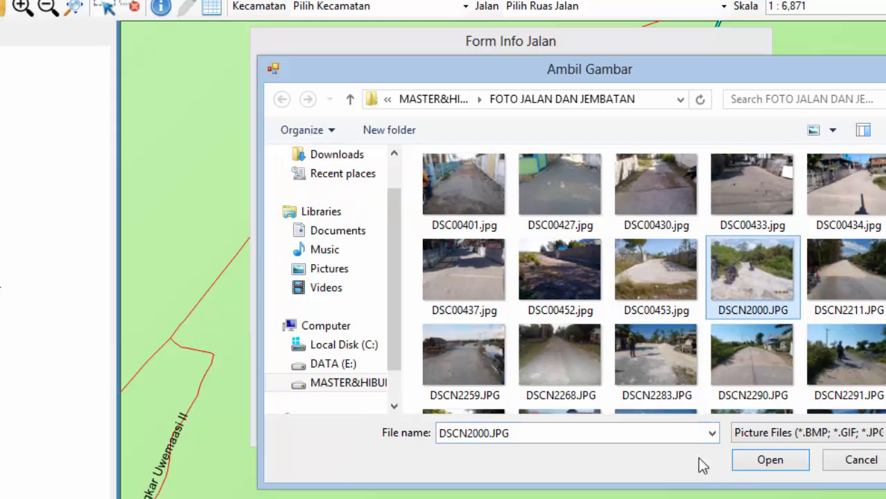
left_click(766, 460)
Step: Save road 13's updated record, confirm the message, and close the form
left_click(449, 426)
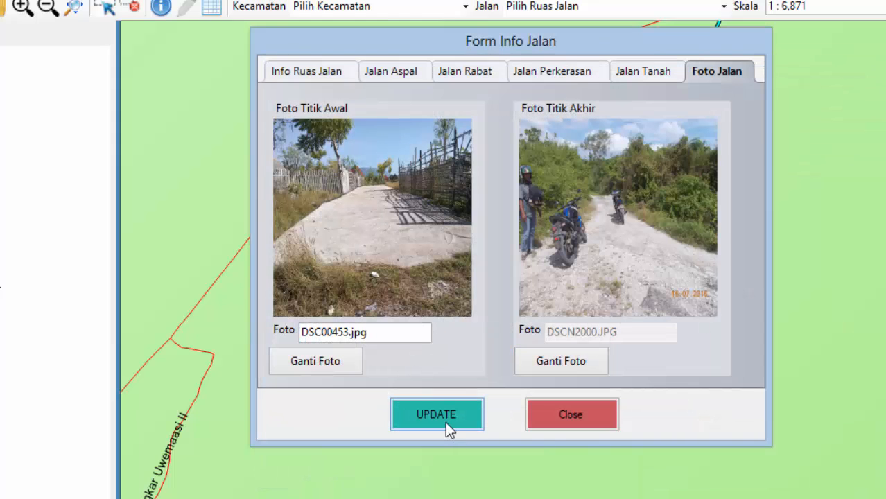
left_click(479, 341)
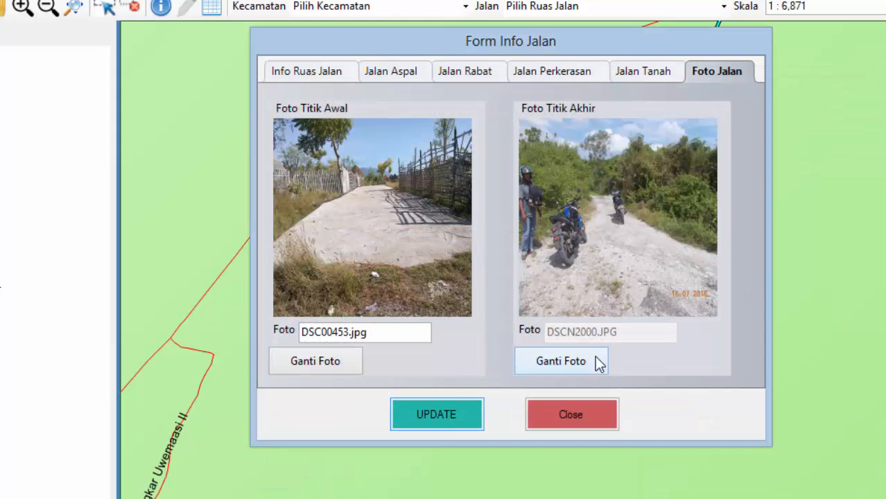
left_click(610, 416)
Step: Reopen road 13's form, check its saved photos, and switch it back into edit mode
left_click(708, 241)
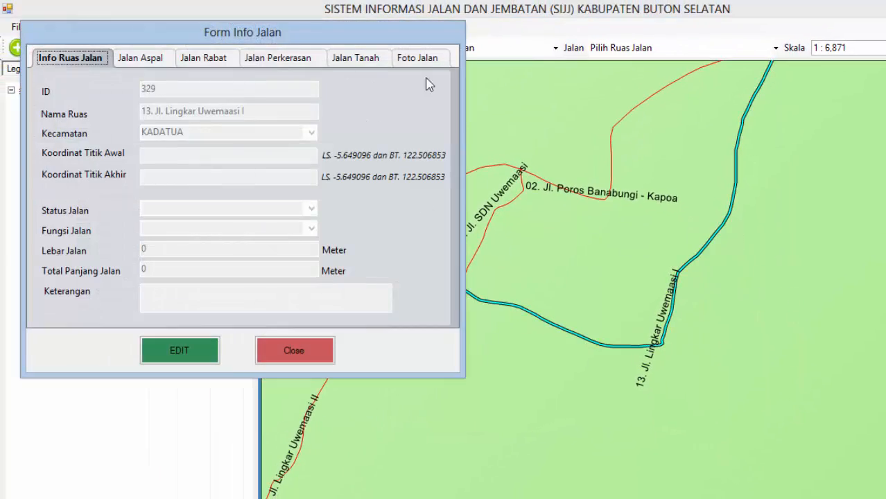
left_click(417, 57)
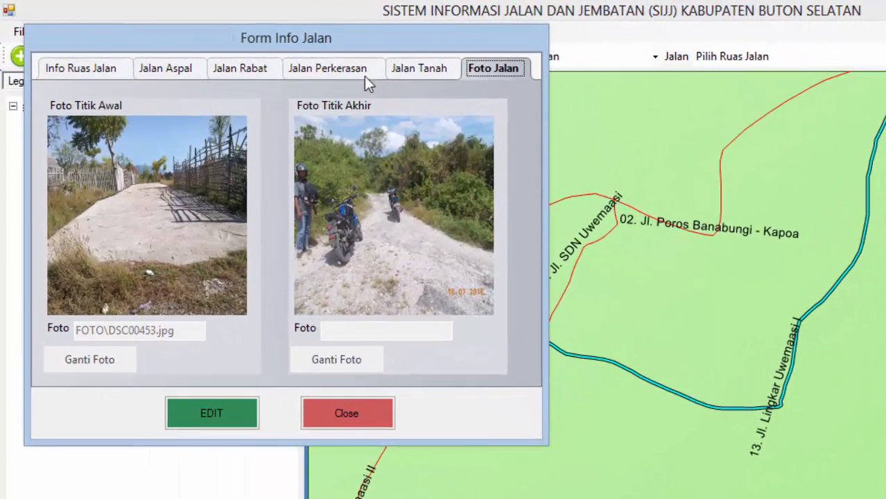
left_click_drag(395, 27, 452, 2)
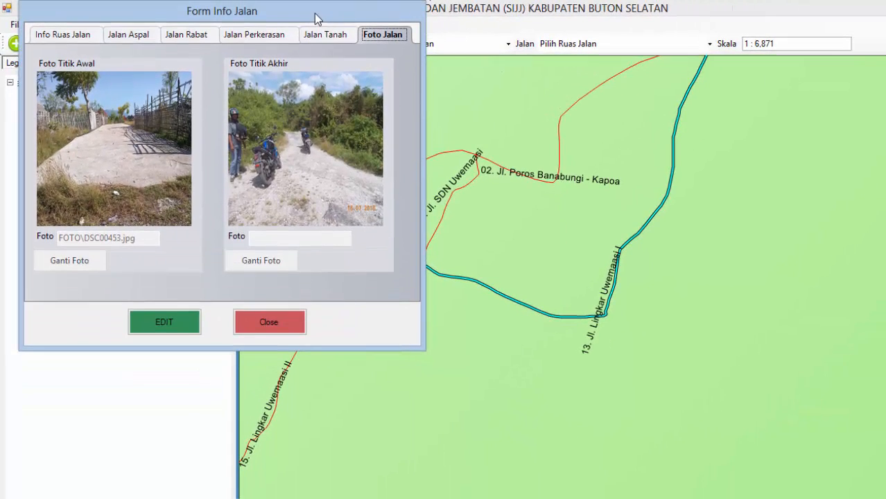
left_click_drag(315, 18, 758, 64)
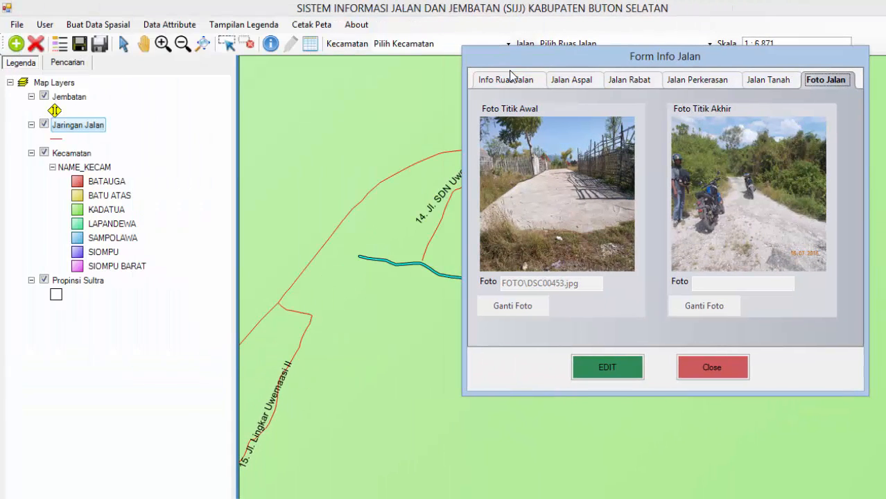
left_click(520, 85)
left_click(612, 366)
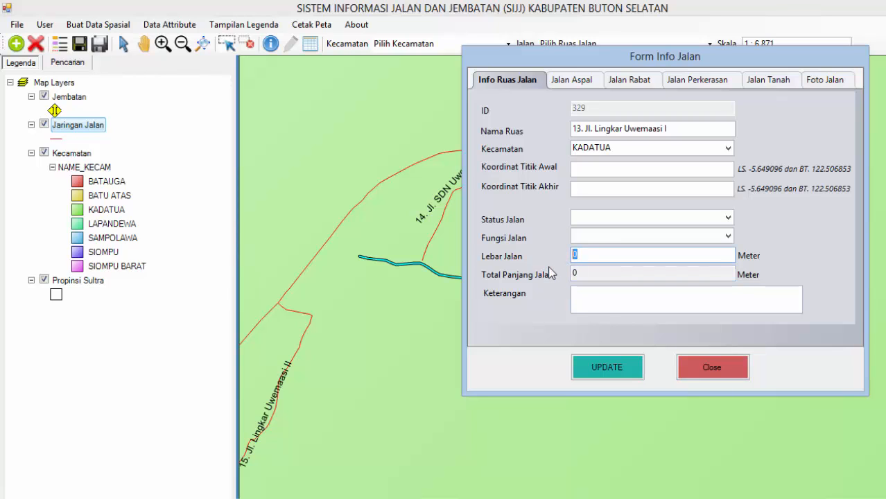
Step: Set width 8, status Jalan Desa, function Jalan Lokal Sekunder, and select Total Panjang Jalan
left_click_drag(594, 258, 542, 245)
type("87")
left_click_drag(594, 254, 564, 248)
type("8")
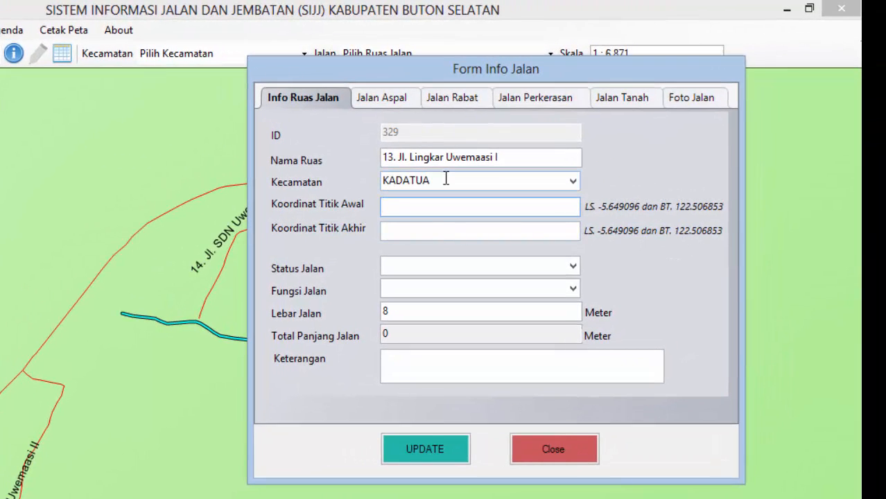
left_click(574, 267)
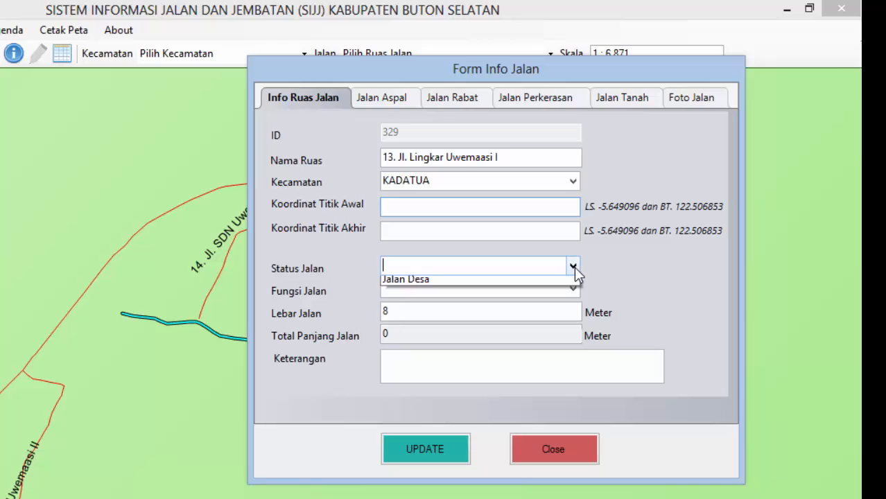
left_click(478, 323)
left_click(575, 289)
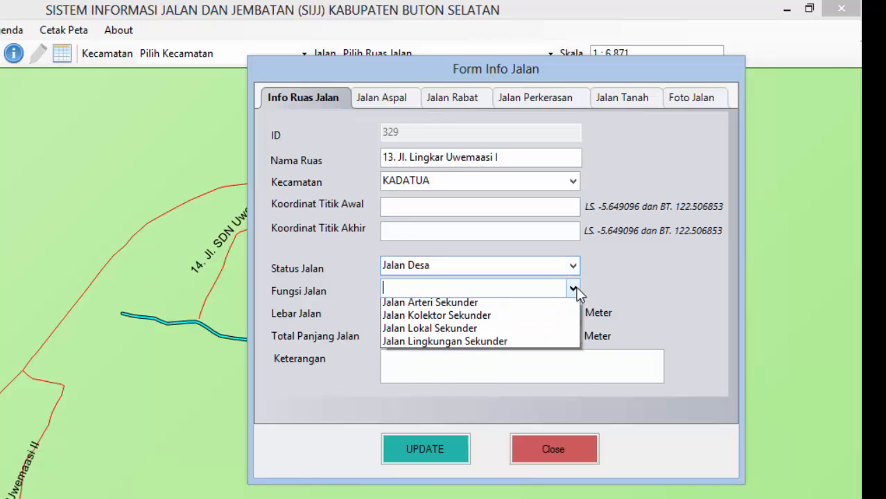
left_click(469, 385)
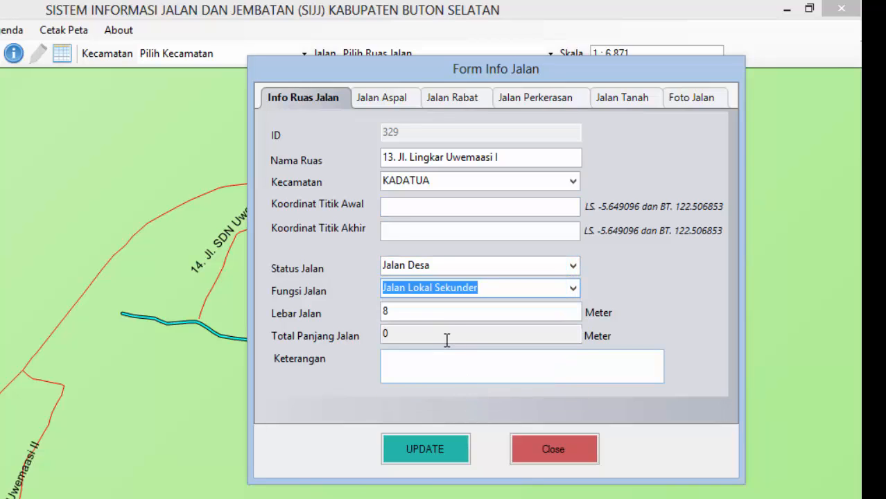
left_click_drag(440, 335, 338, 331)
left_click_drag(429, 342, 315, 326)
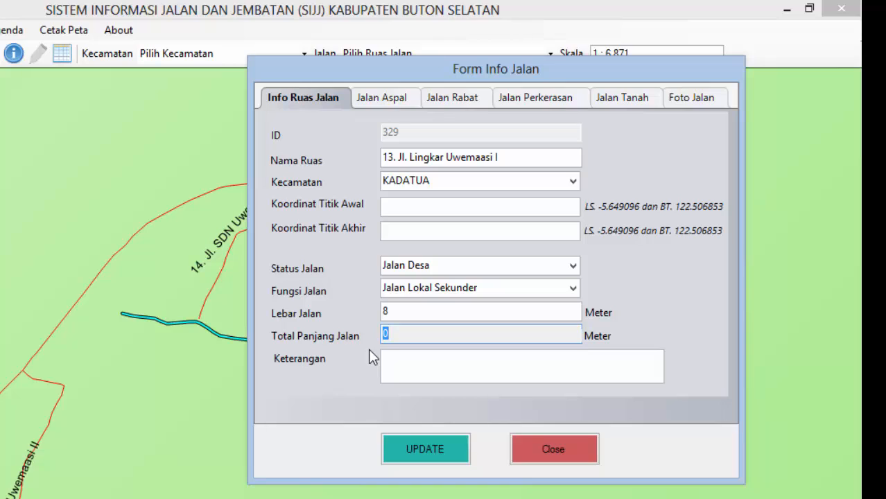
Step: Review road 13's Jalan Aspal, Rabat, Perkerasan, Tanah and Foto Jalan tabs
left_click(388, 103)
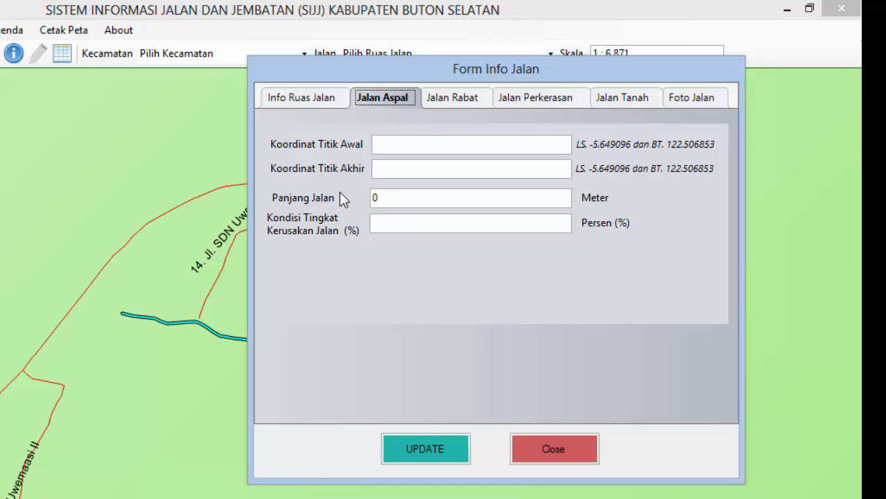
left_click(441, 104)
left_click(527, 98)
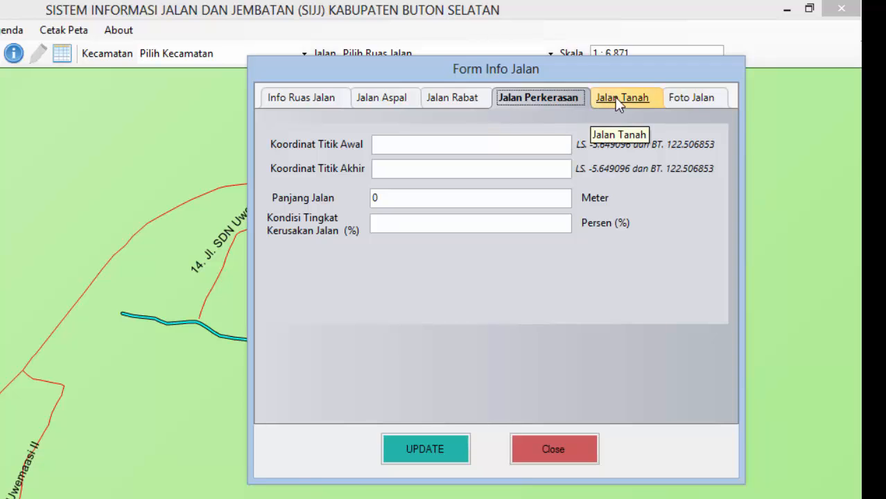
left_click(617, 98)
left_click(699, 98)
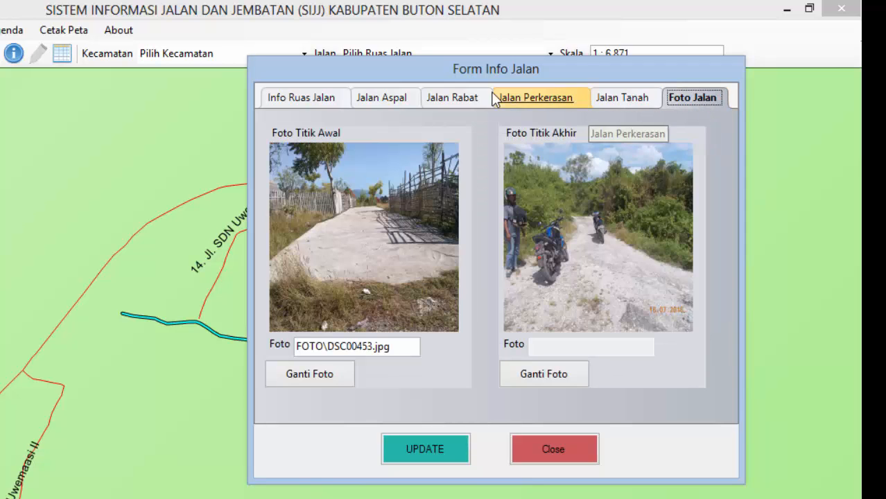
left_click(382, 98)
Step: Enter asphalt length 25 and rabat length 15, select the hardened length, then save and close
double_click(380, 198)
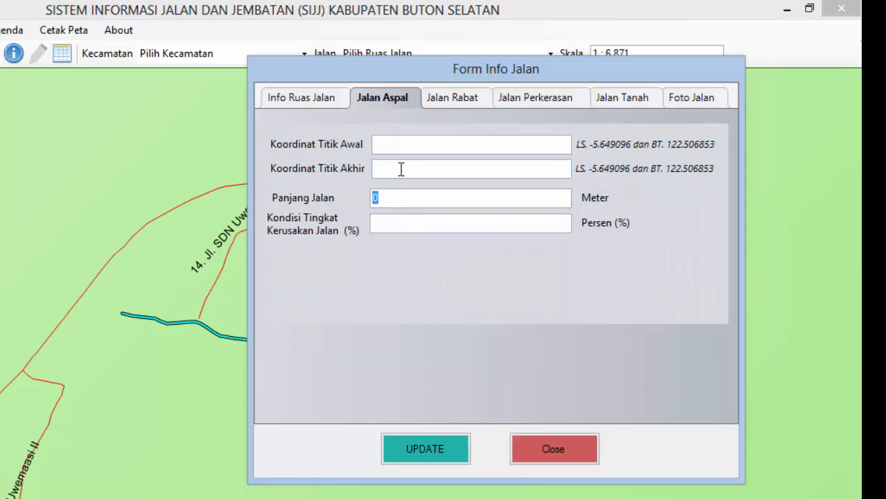
type("2")
type("5")
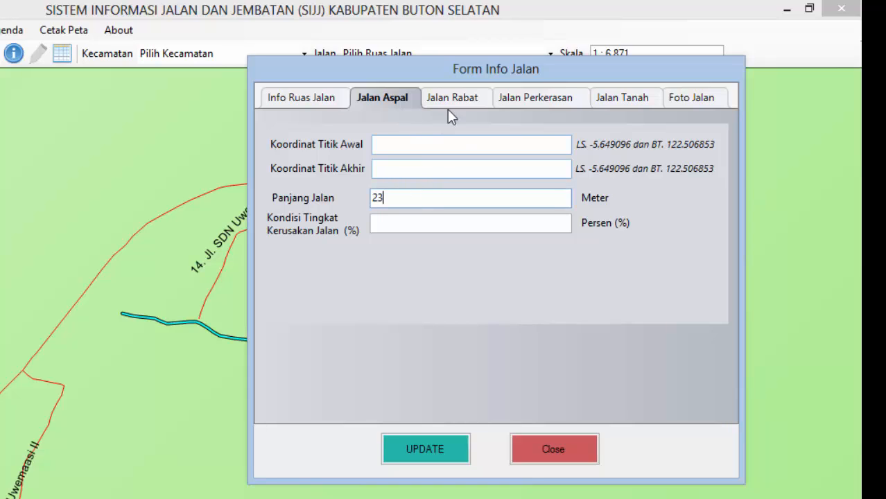
left_click(450, 101)
double_click(419, 196)
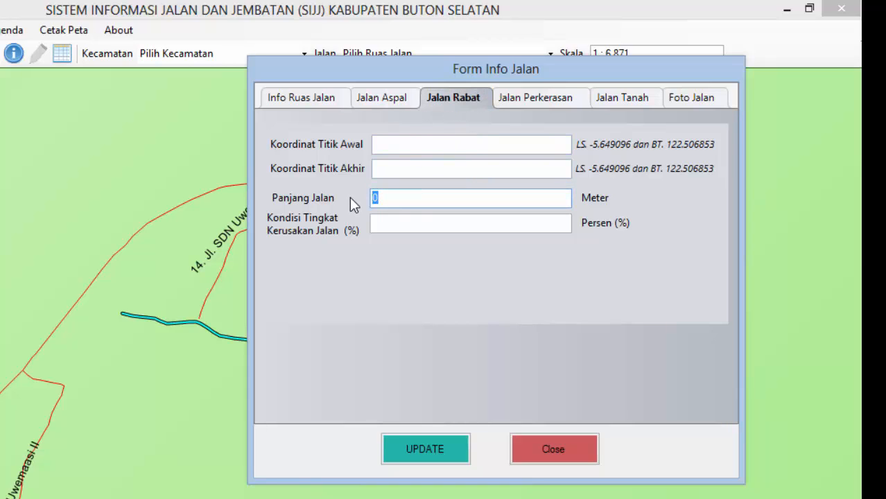
type("15")
left_click(532, 99)
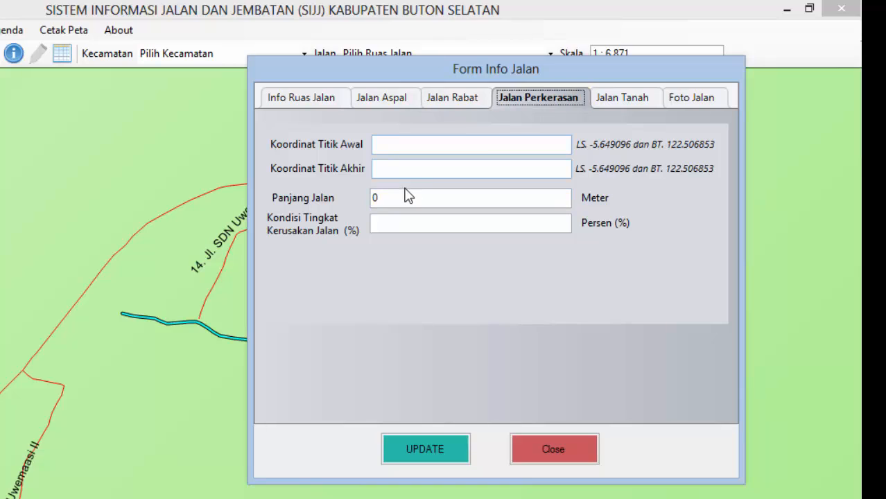
double_click(381, 200)
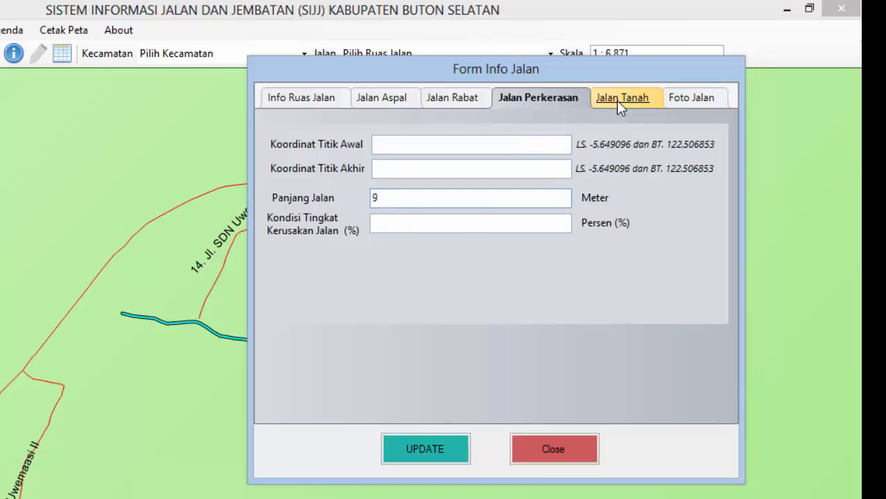
left_click(455, 444)
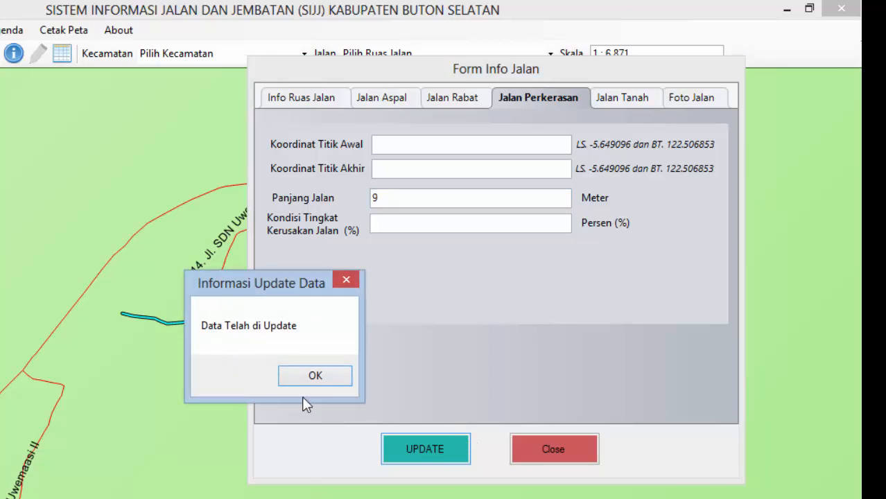
left_click(314, 377)
left_click(570, 456)
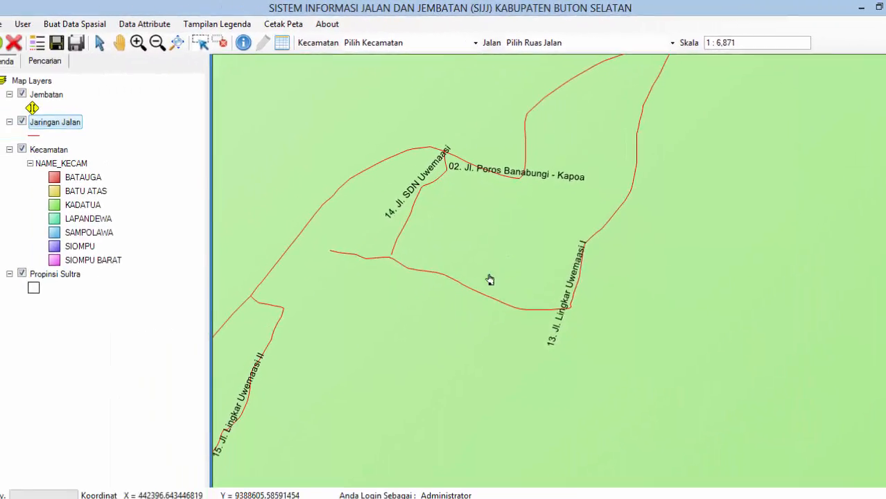
left_click(416, 343)
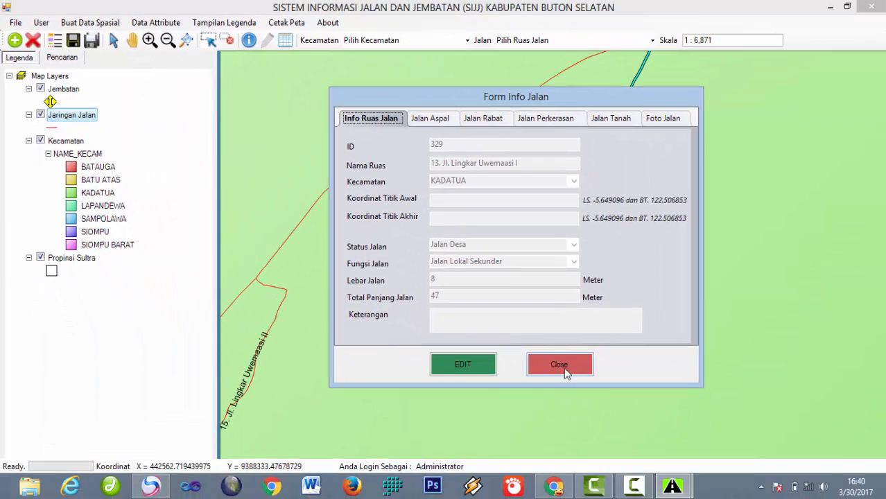
left_click(411, 429)
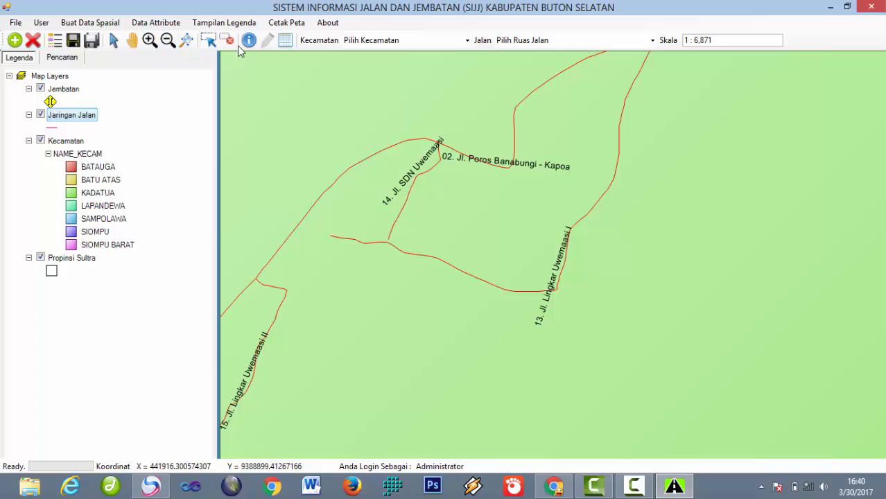
Step: Zoom from full extent onto the Batauga coast bridge and open its Jembatan record (ID 7)
left_click(185, 42)
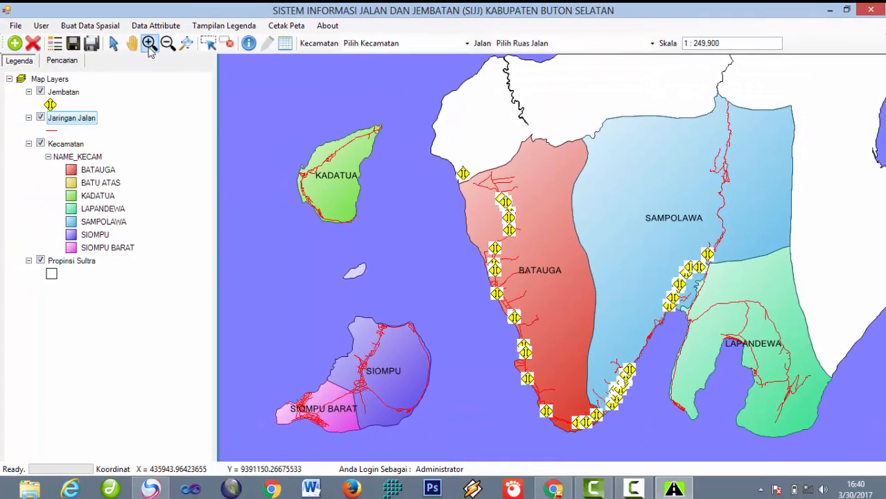
left_click(149, 43)
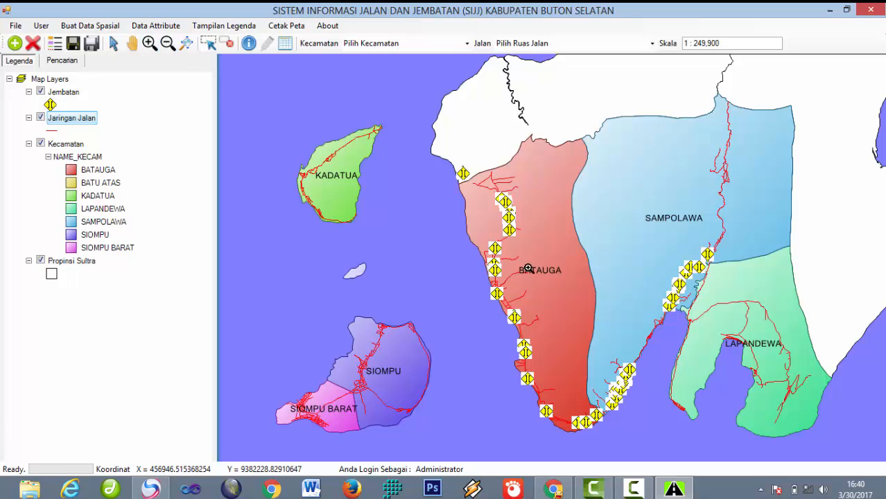
left_click_drag(506, 272, 477, 229)
left_click_drag(529, 211, 602, 284)
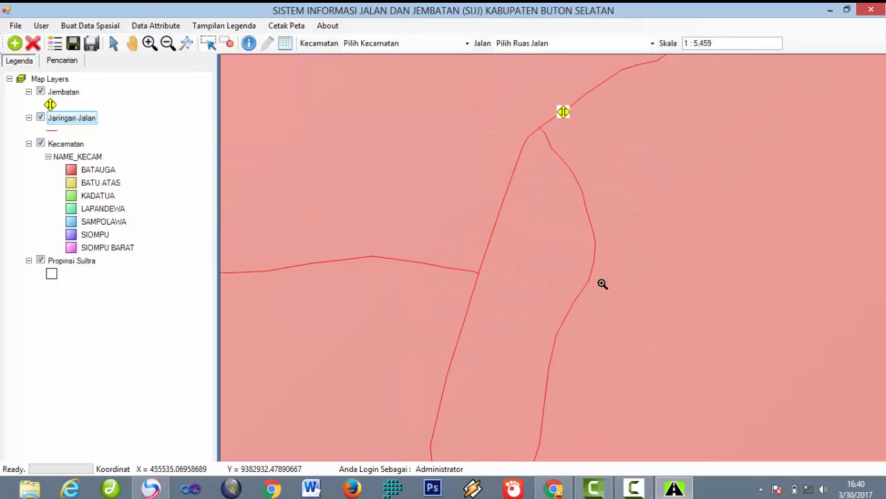
scroll(610, 208, "down", 1)
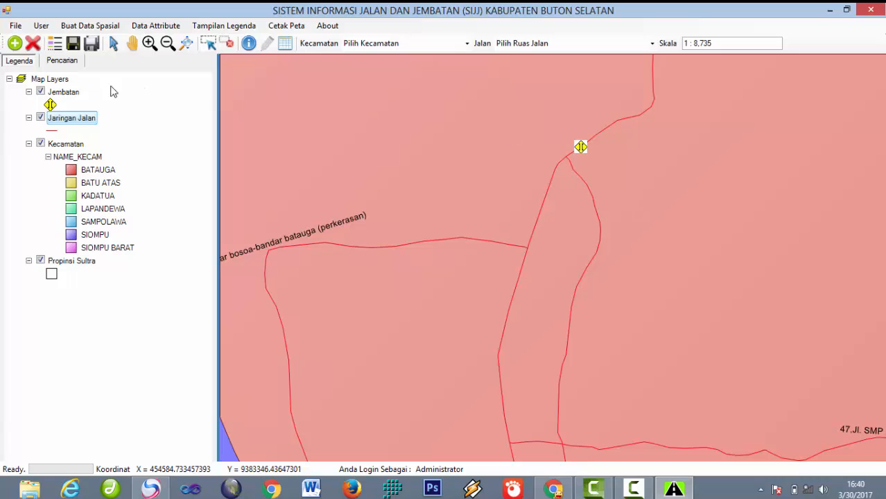
left_click(62, 93)
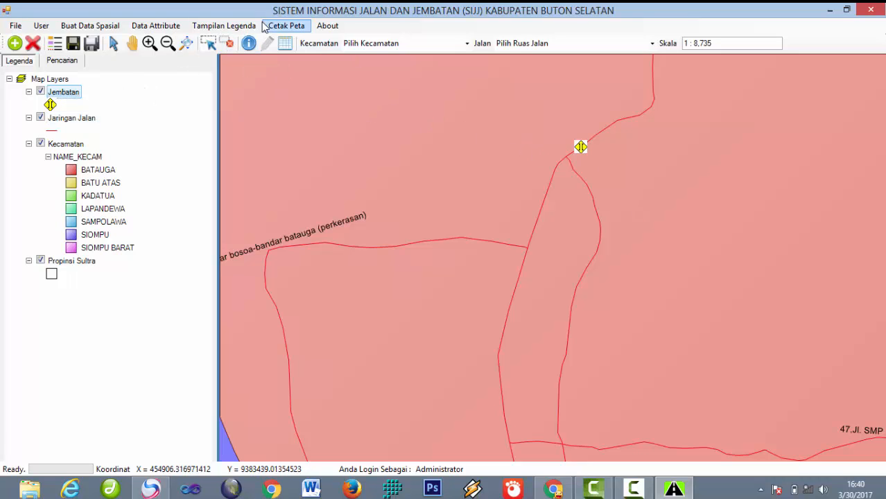
left_click_drag(565, 134, 602, 169)
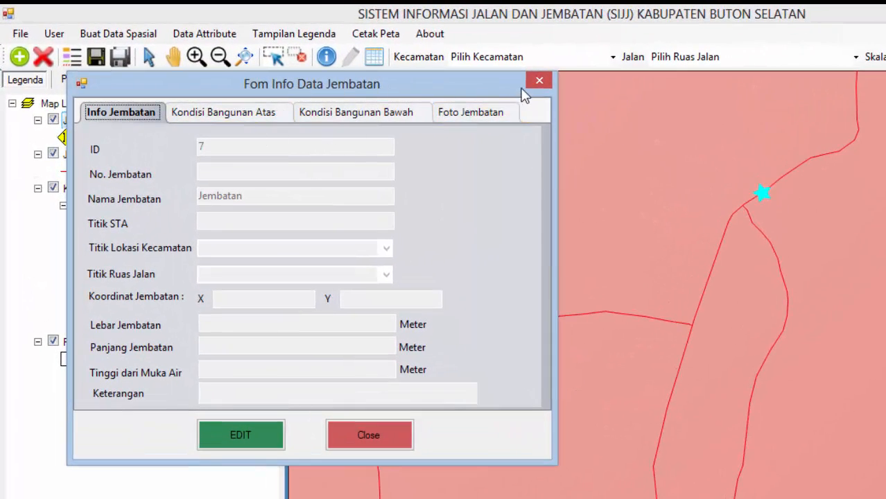
Step: Close the bridge info form, reopen it from the bridge marker, and close it again
left_click(538, 80)
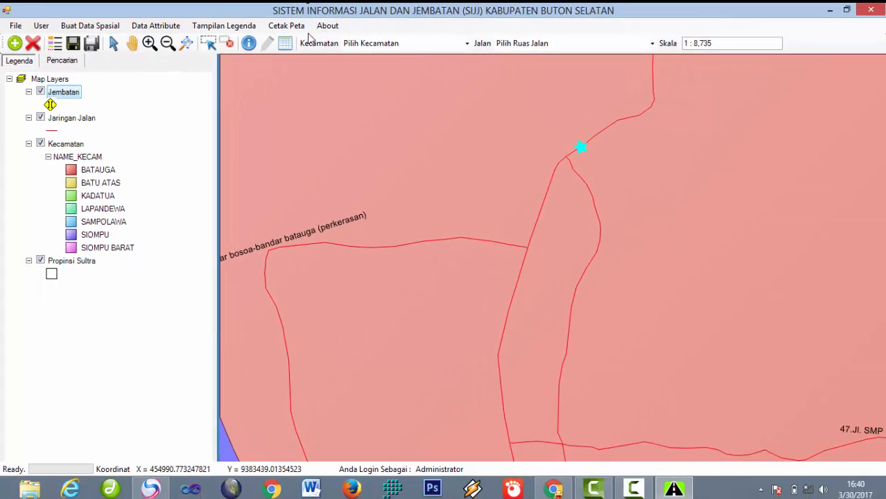
left_click(581, 147)
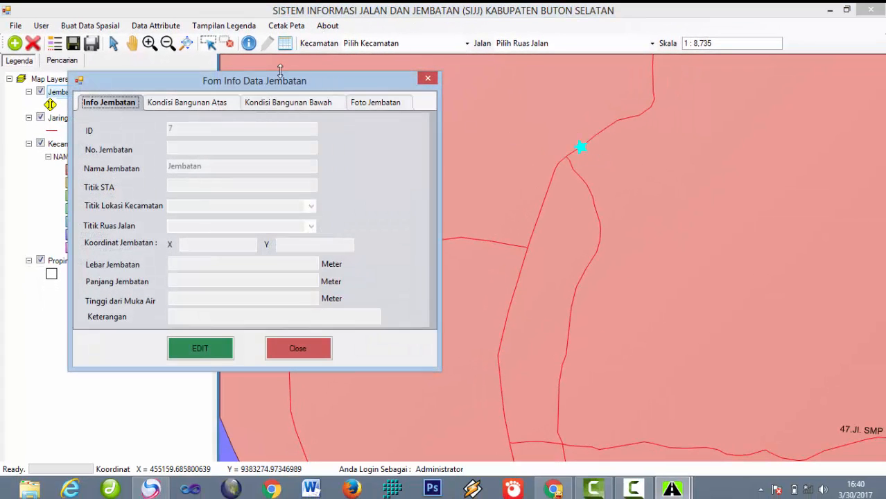
left_click(325, 344)
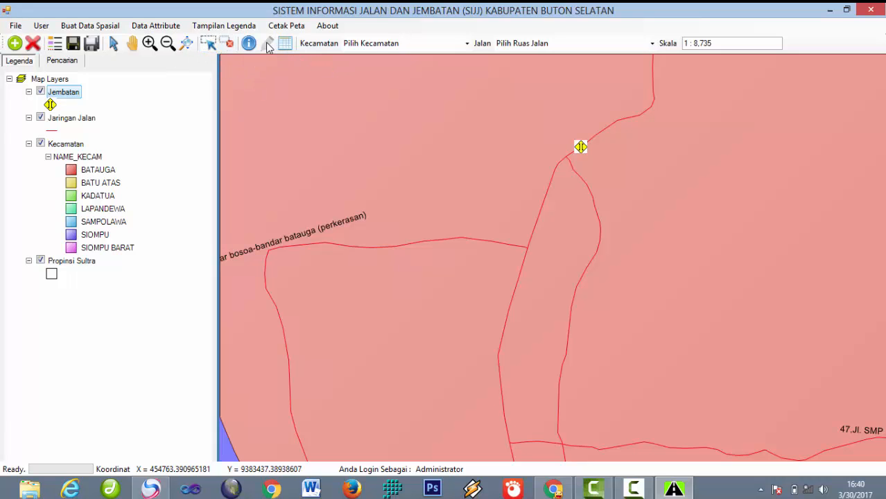
Step: Zoom to the full regency extent at 1:249,900, then browse the Buat Data Spasial and Jembatan layer menus
left_click(186, 43)
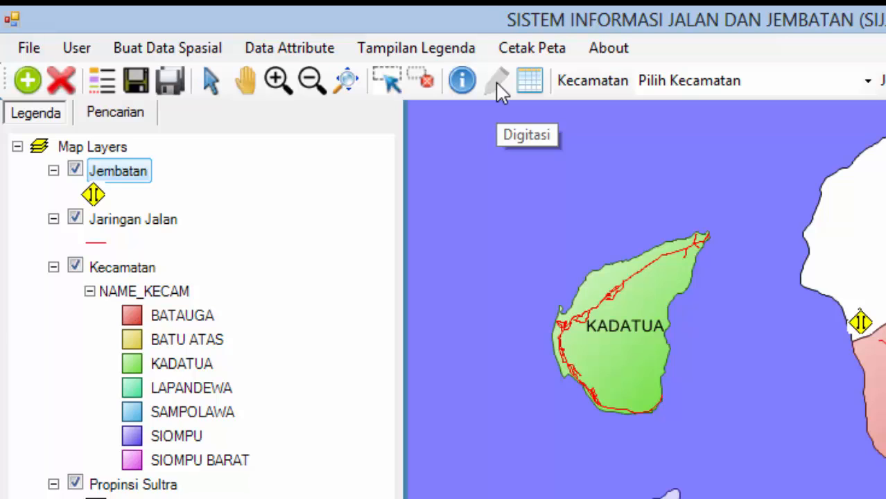
left_click(168, 57)
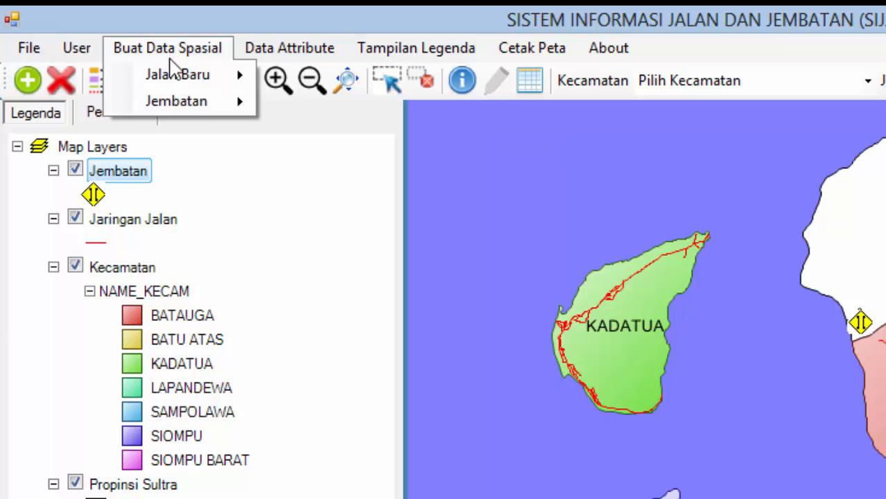
mouse_move(177, 74)
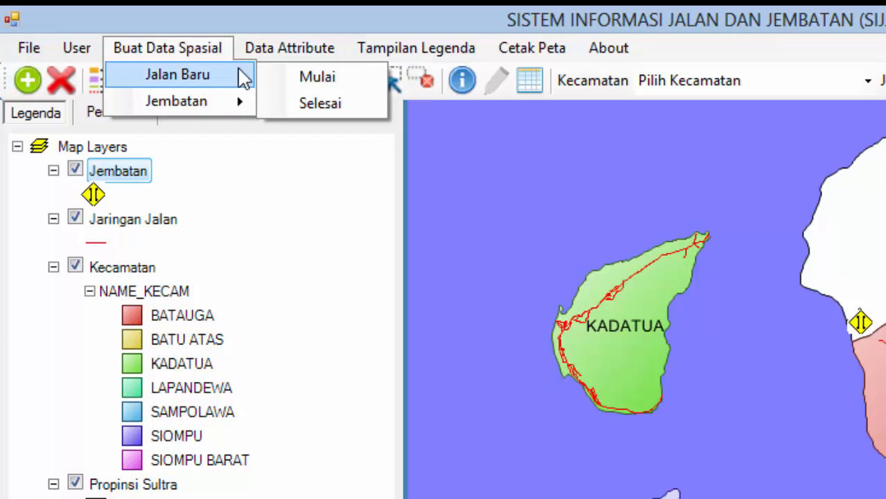
left_click(502, 76)
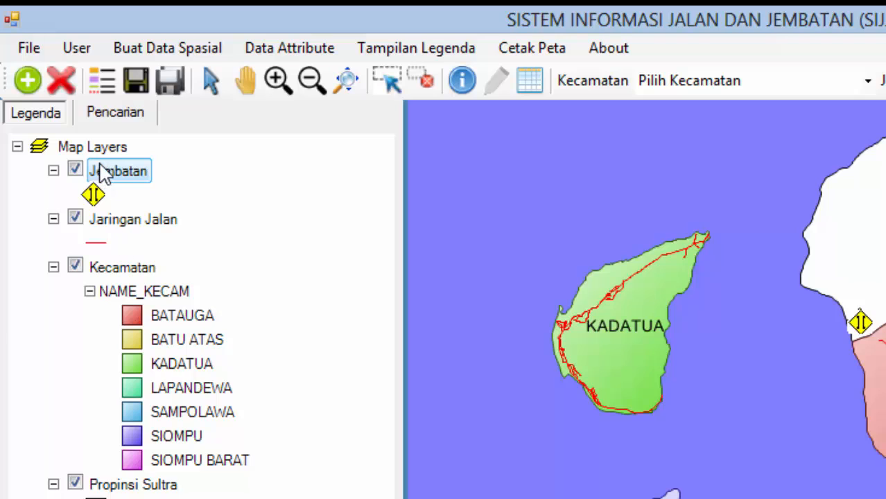
right_click(127, 171)
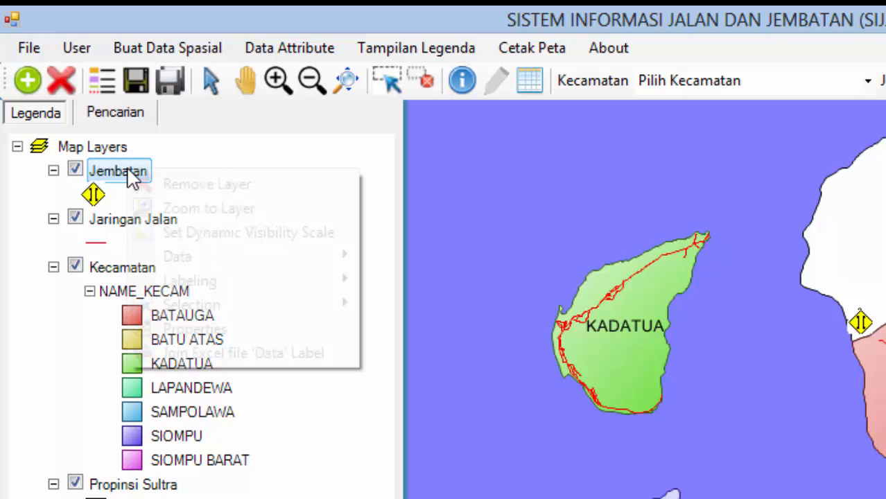
left_click(52, 347)
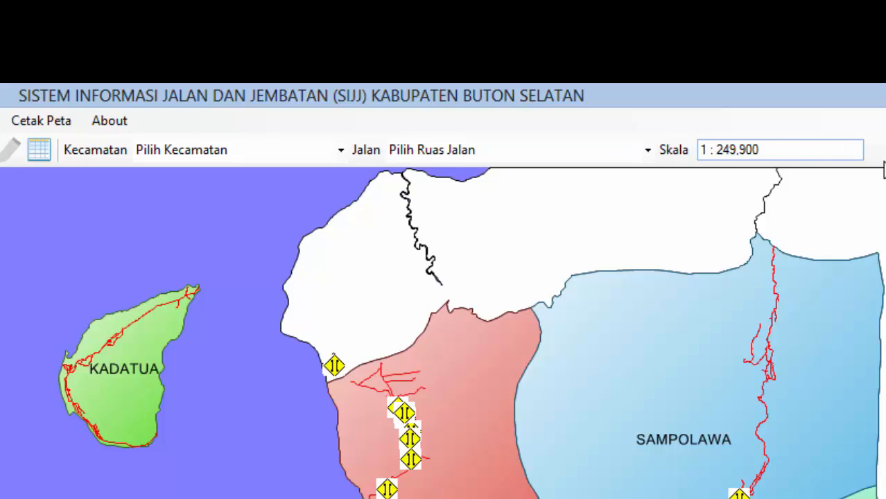
Step: Pick the KADATUA district, then zoom to road 25. Jl. Marawali IV at 1:675
left_click(340, 154)
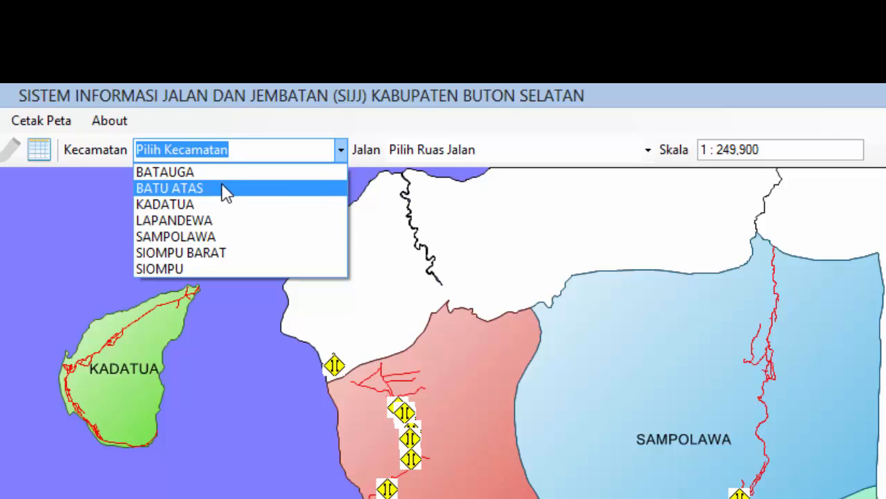
left_click(369, 300)
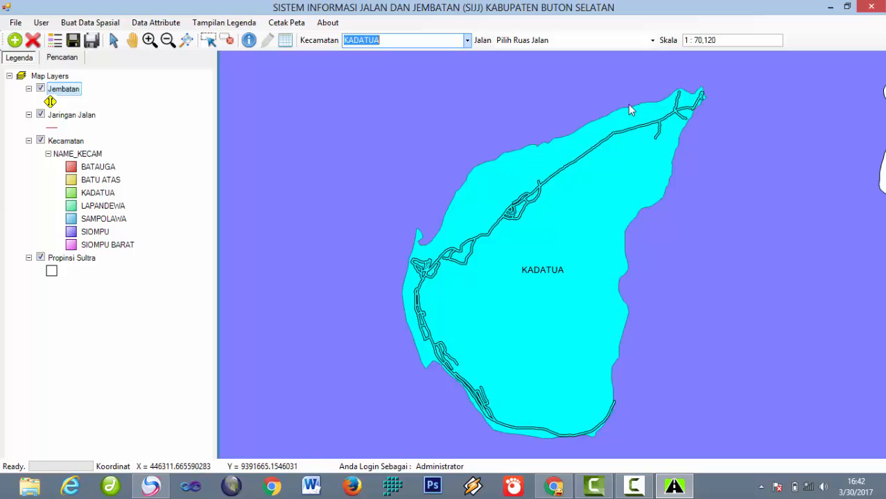
left_click(652, 40)
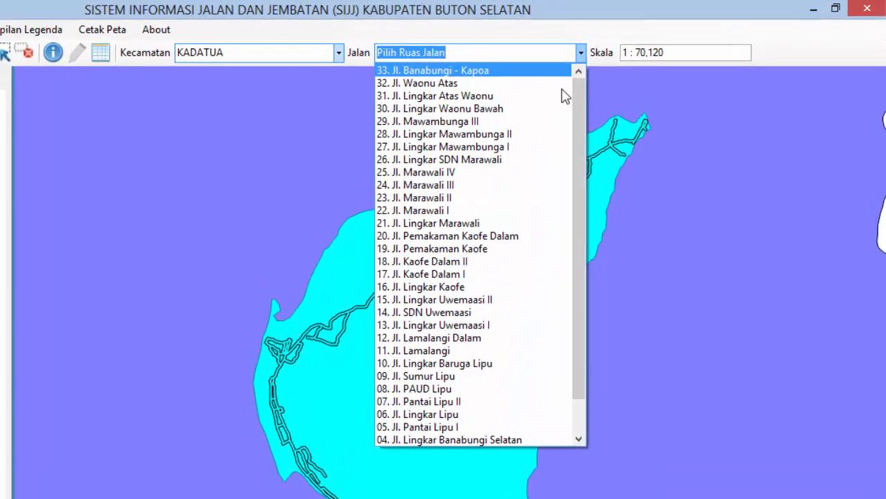
scroll(662, 217, "down", 1)
left_click_drag(569, 301, 550, 76)
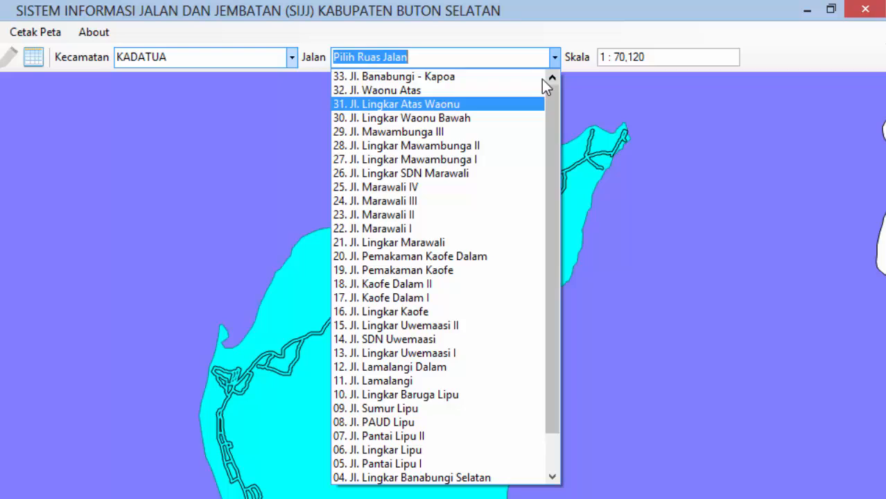
left_click(425, 189)
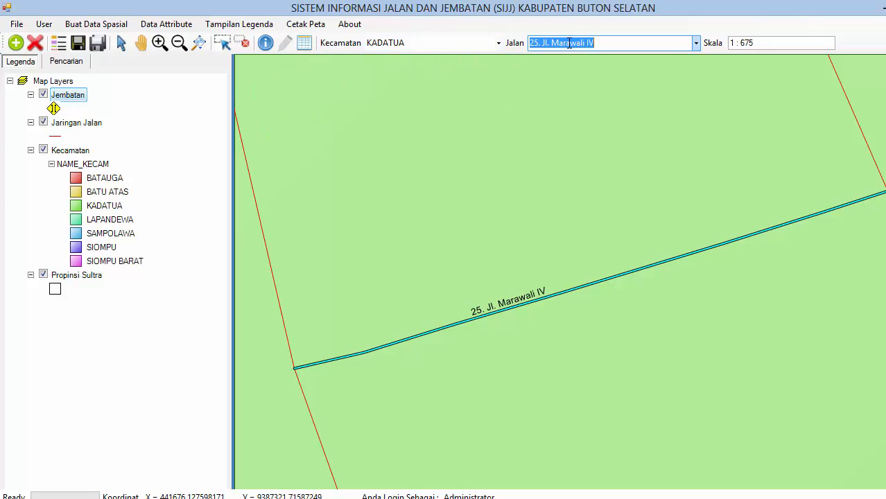
Step: Zoom back out to the full regency extent at 1:249,900
left_click(199, 43)
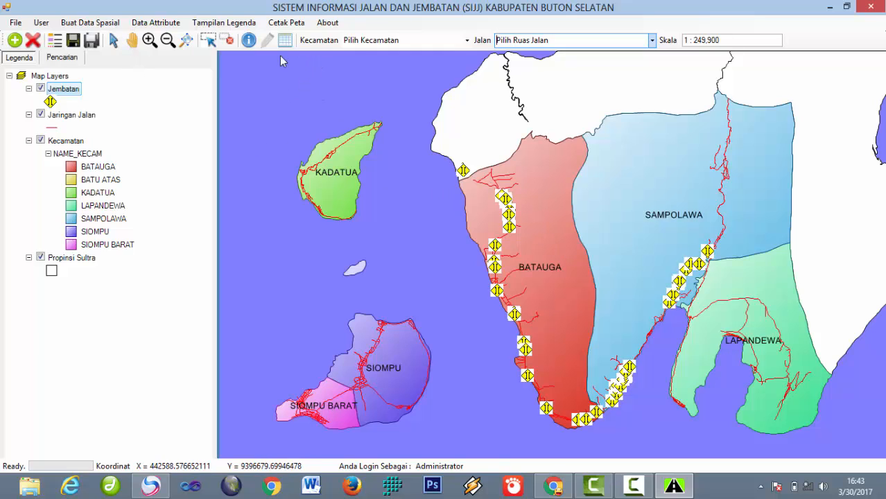
Step: Open the Manajemen User form from the User menu and move it to the right
left_click(38, 23)
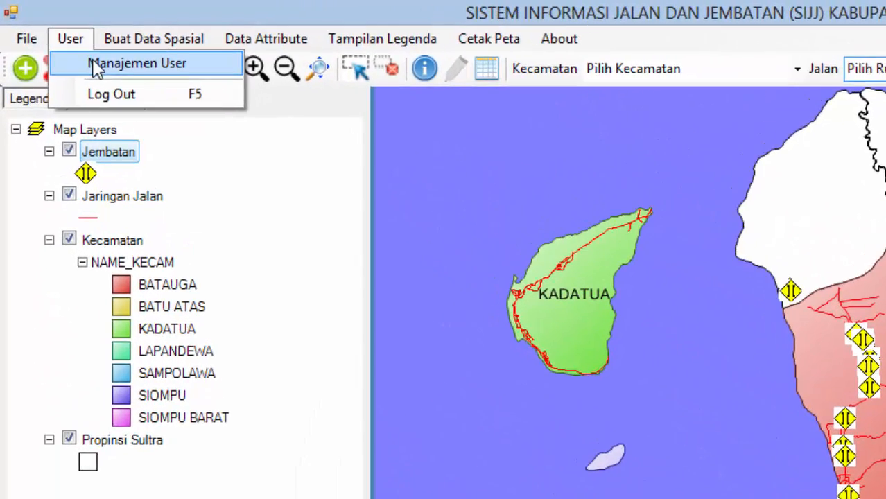
left_click(97, 65)
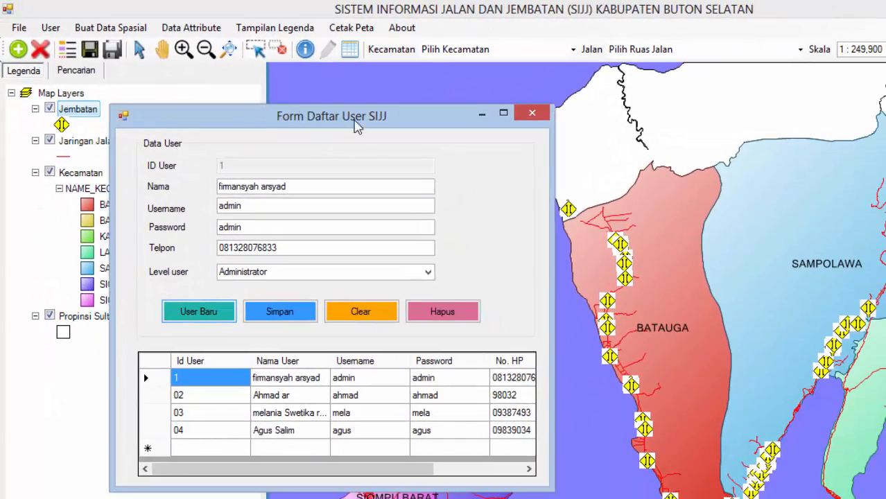
left_click_drag(356, 124, 599, 99)
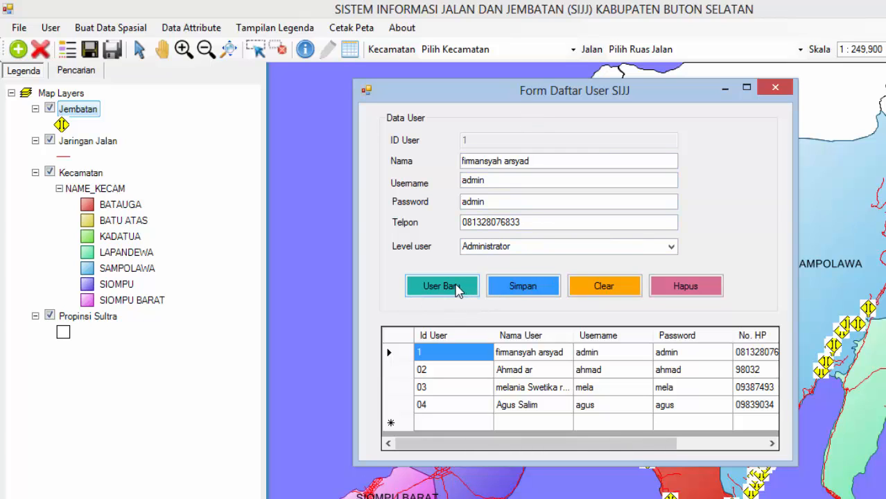
Step: Review the existing accounts by loading the third, fourth and first users' details
left_click(538, 387)
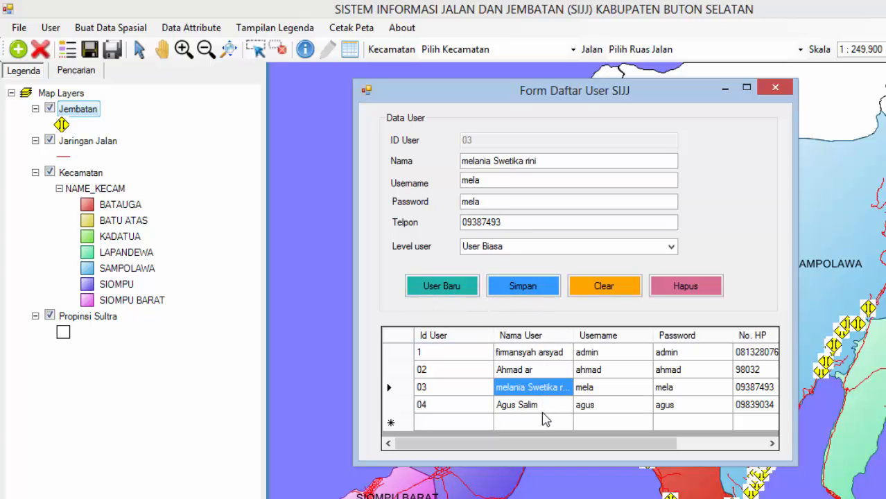
left_click(544, 409)
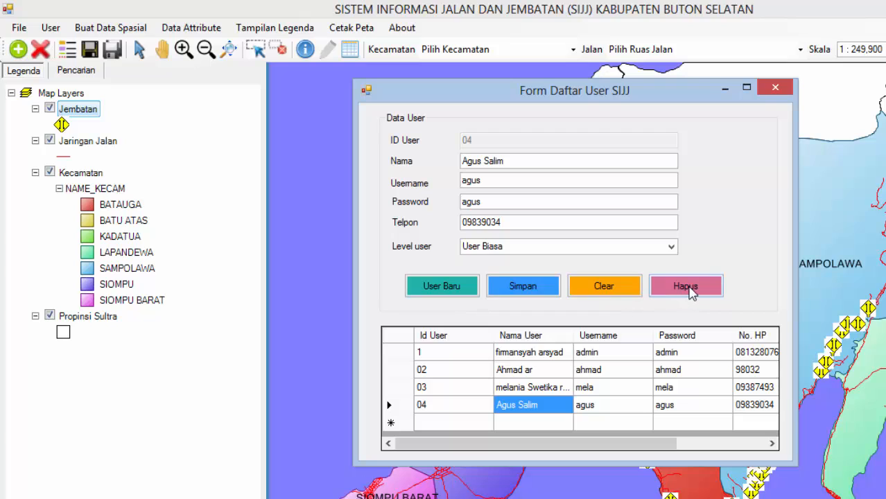
left_click(405, 409)
left_click(408, 391)
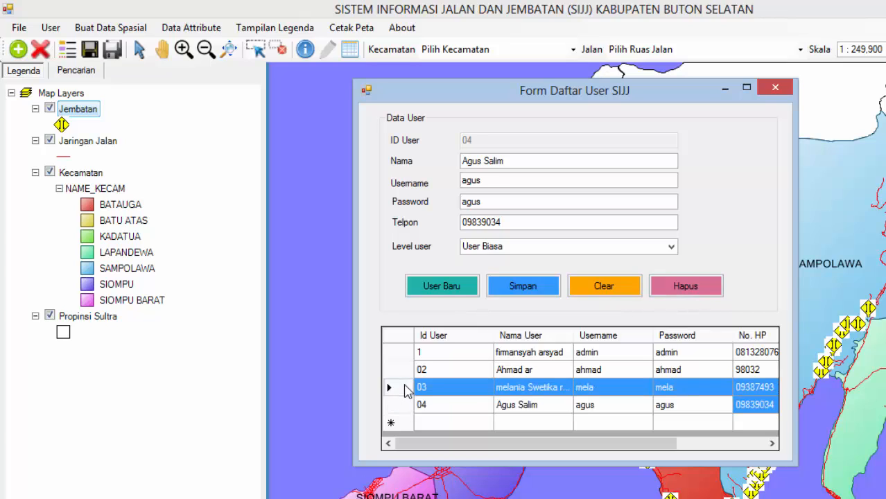
left_click(399, 353)
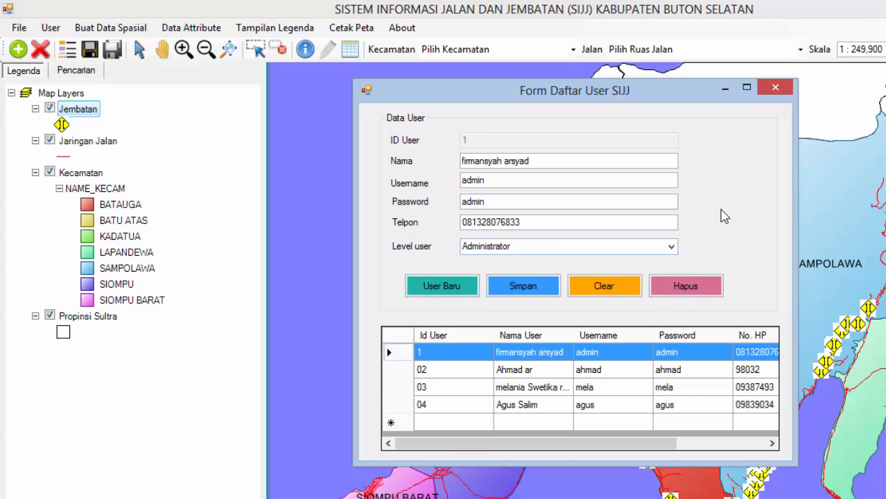
Step: Clear the form and enter new user ID 05 with a name, username, password and phone number
left_click(442, 286)
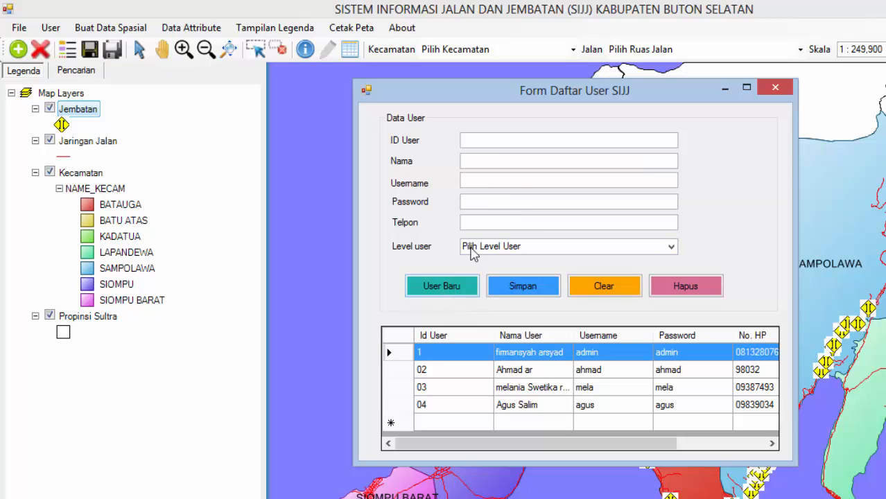
left_click(484, 141)
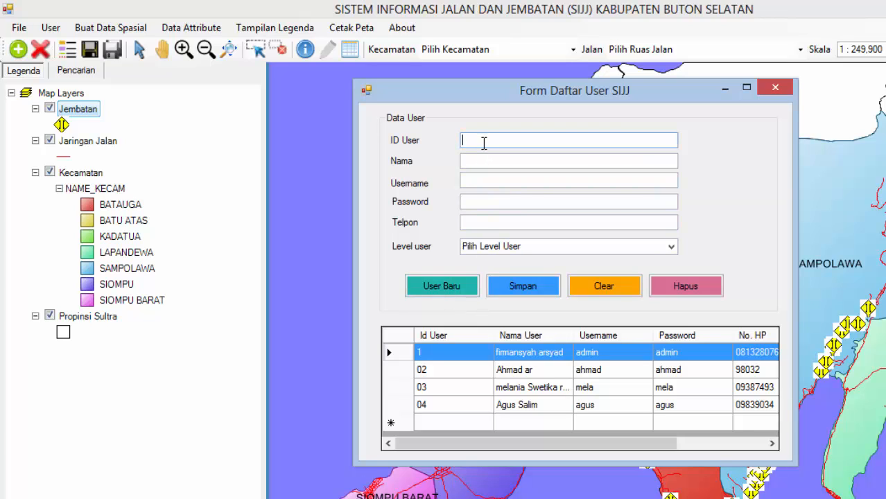
type("05")
left_click(502, 161)
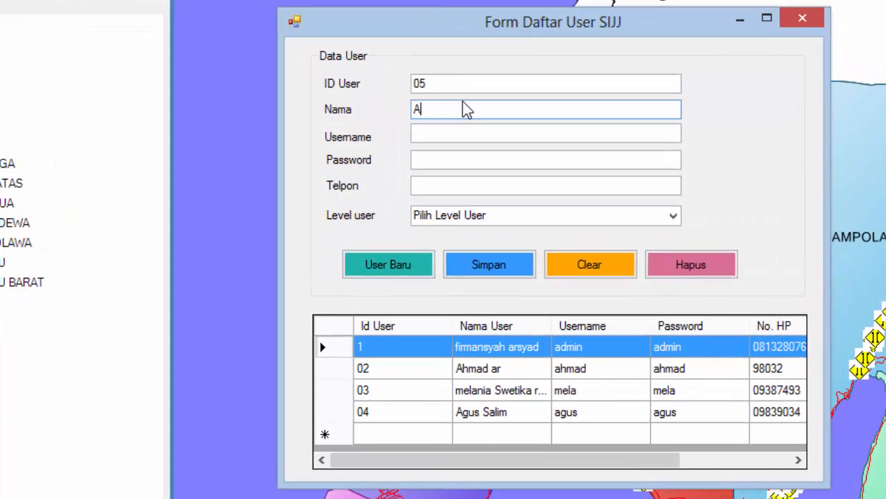
type("Andi")
left_click(475, 137)
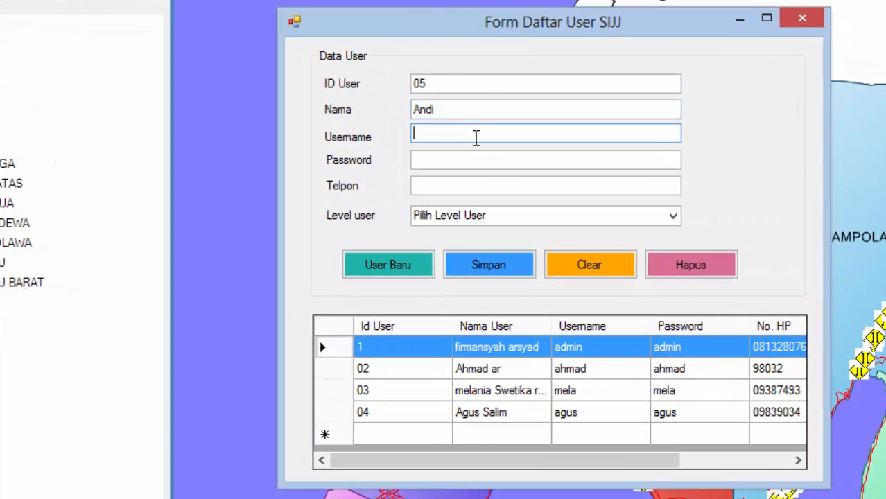
type("user")
left_click(504, 165)
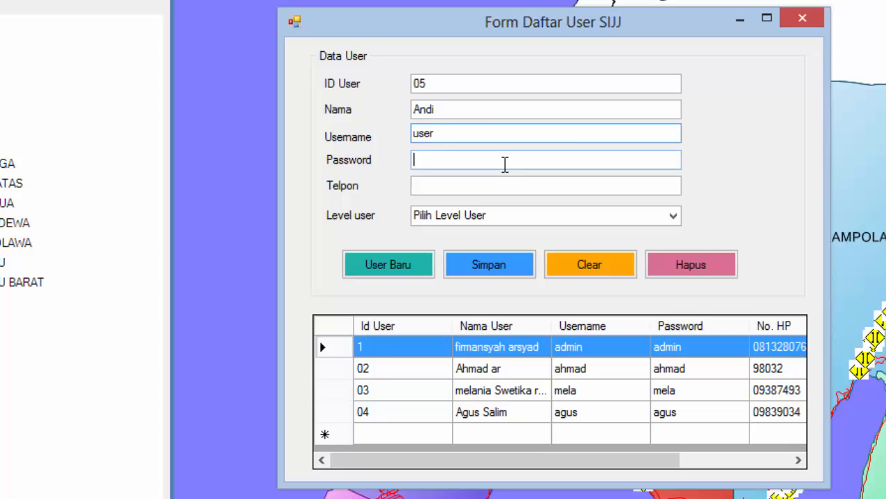
type("user")
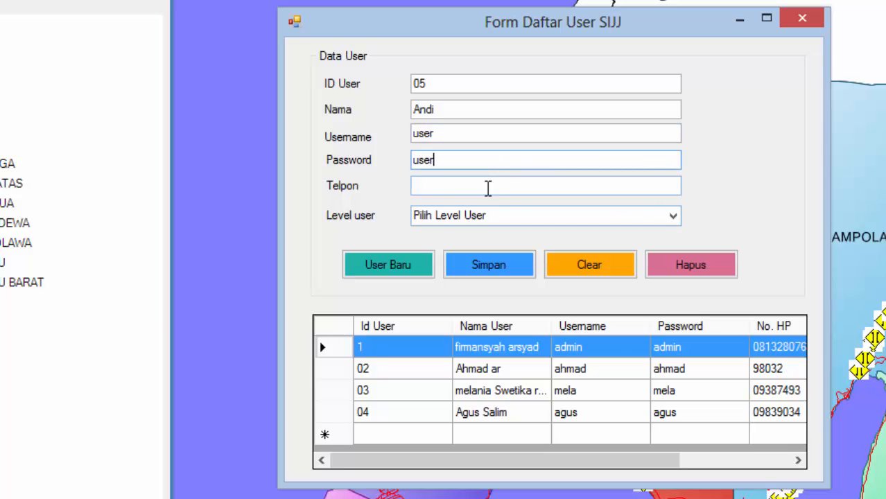
left_click(479, 181)
type("09287938")
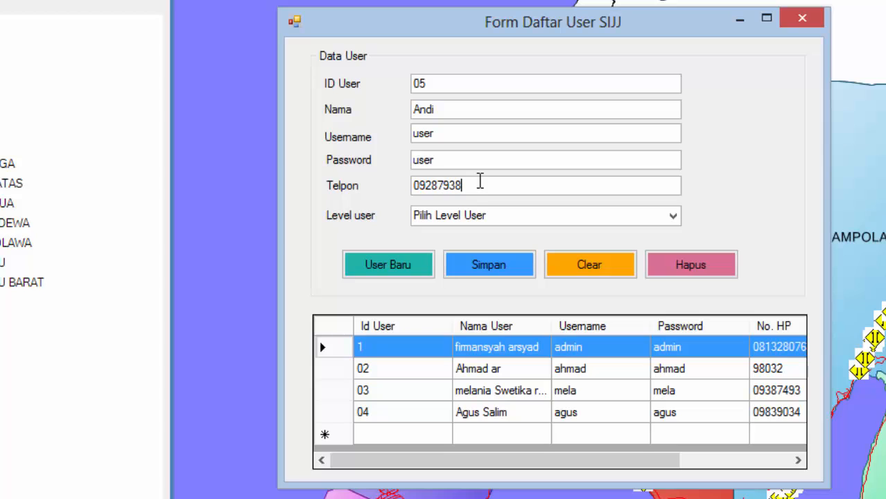
Step: Set the new user's level to Administrator and save it to the database
left_click(673, 217)
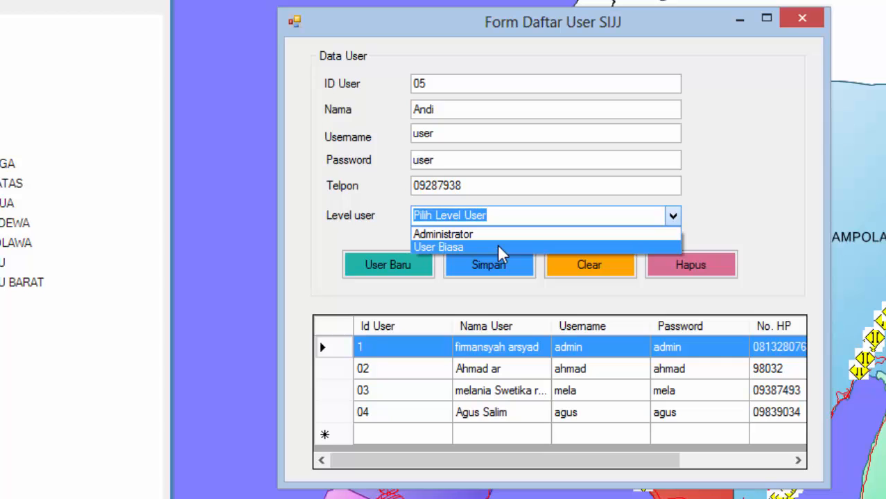
left_click(501, 238)
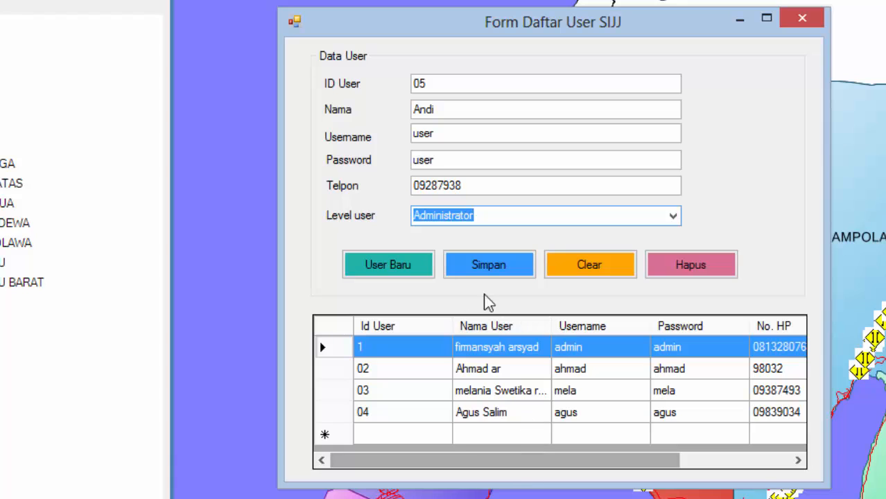
left_click(477, 265)
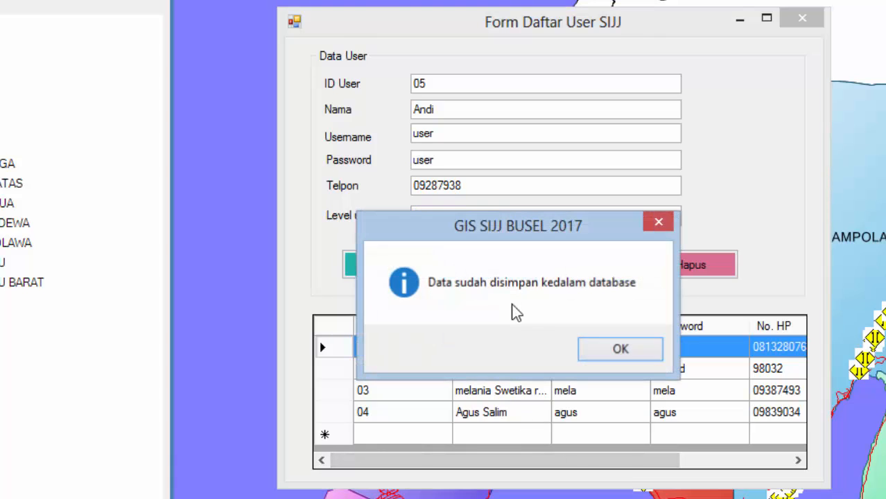
left_click(616, 358)
Step: Resize the user form and browse the user rows, ending with user 05 loaded
left_click(349, 435)
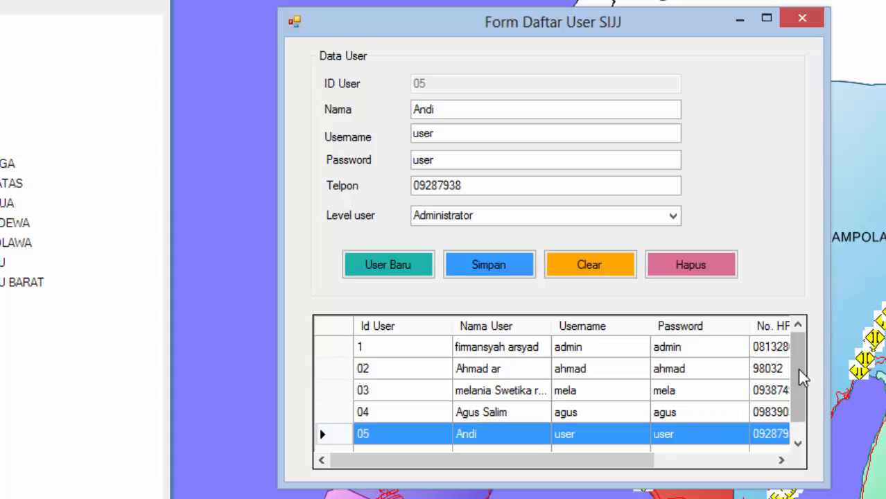
left_click_drag(802, 378, 885, 390)
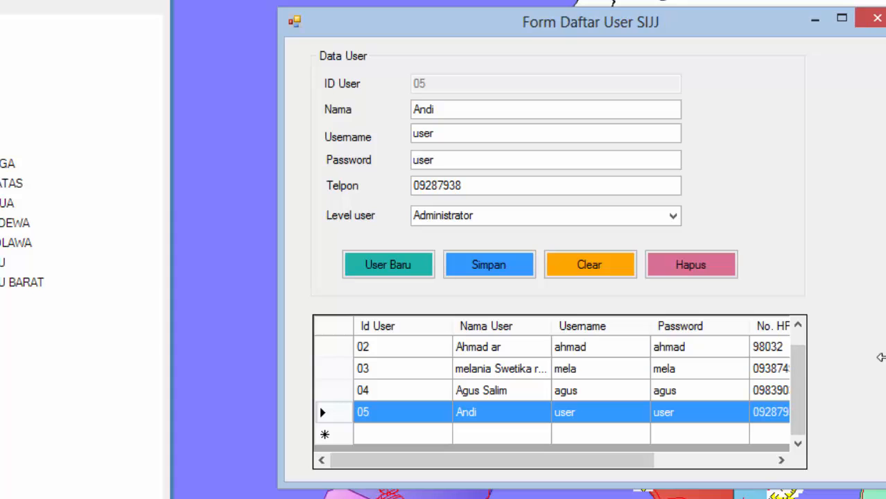
left_click_drag(880, 357, 841, 360)
left_click_drag(524, 458, 369, 461)
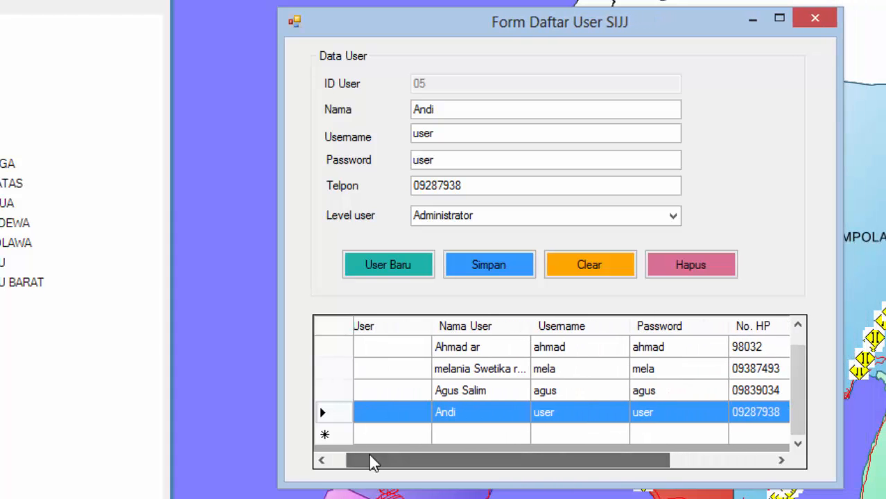
left_click(332, 368)
left_click(331, 351)
left_click(334, 375)
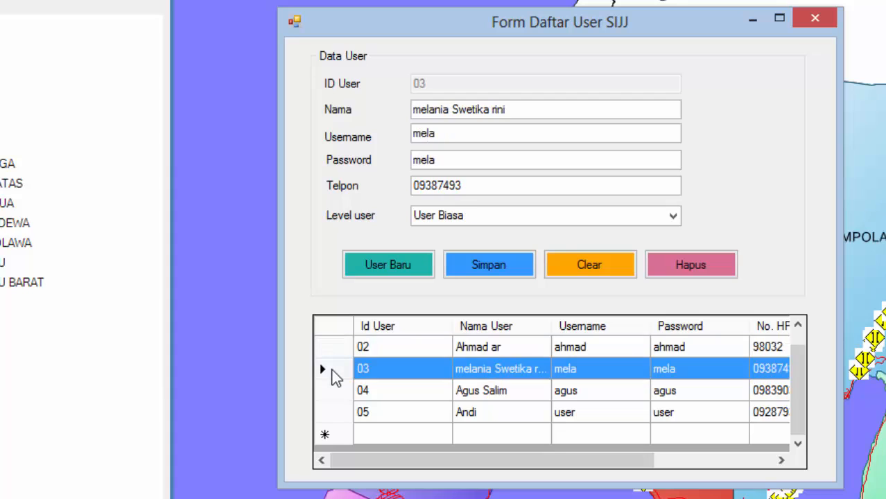
left_click(339, 415)
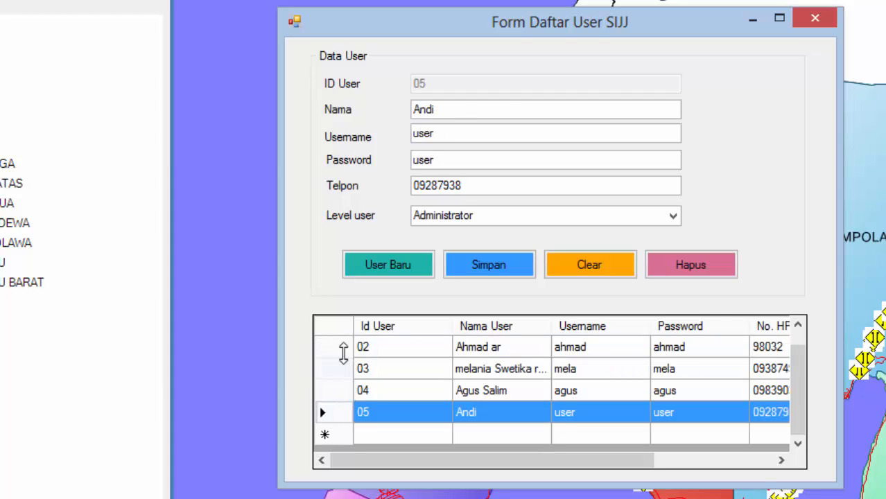
left_click(340, 350)
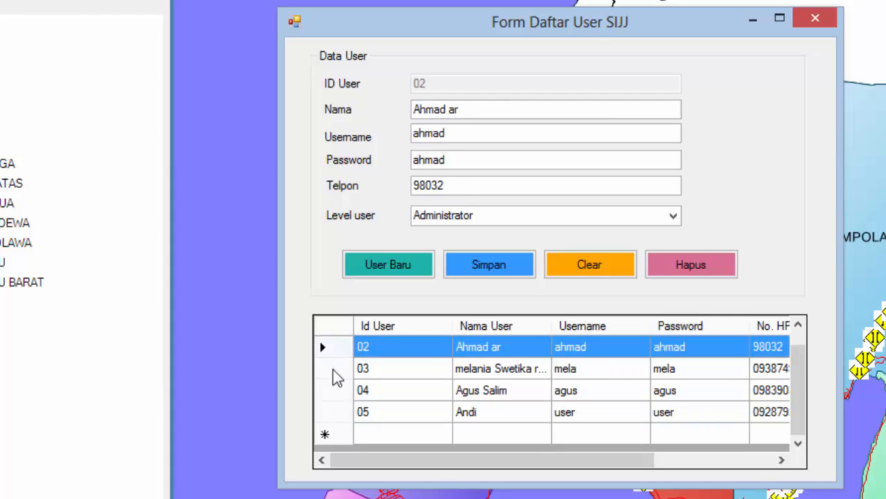
left_click(335, 414)
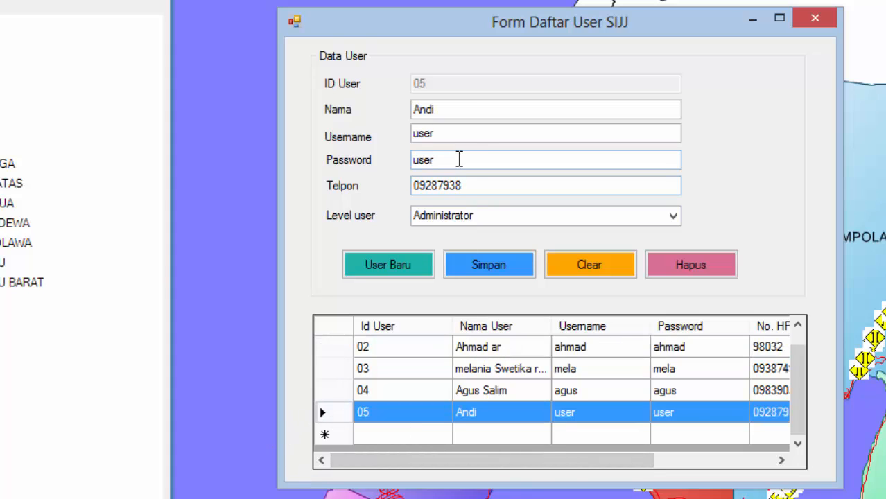
Step: Edit user 05's username and password, save the update, and check it in the list
left_click(462, 133)
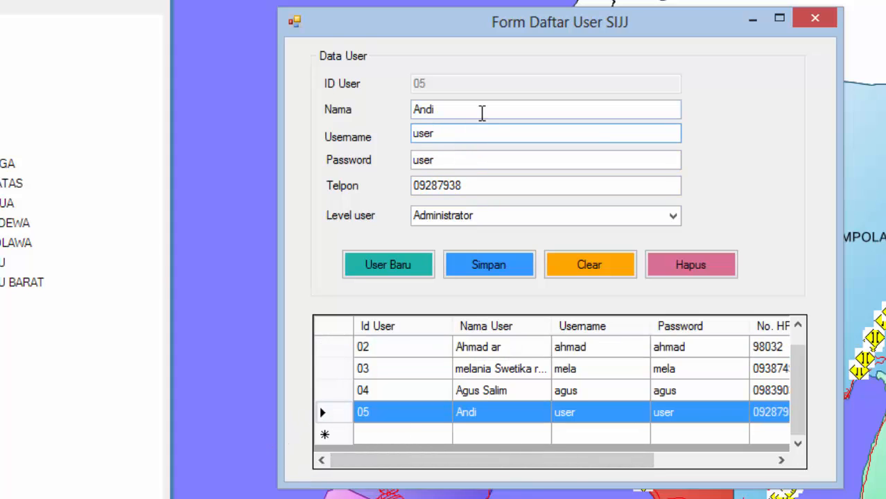
type("123")
left_click(479, 162)
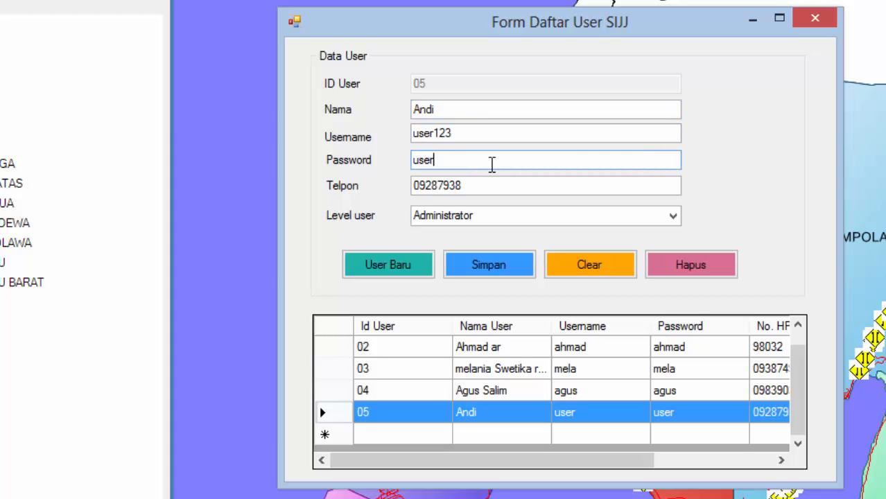
left_click(505, 262)
left_click(616, 347)
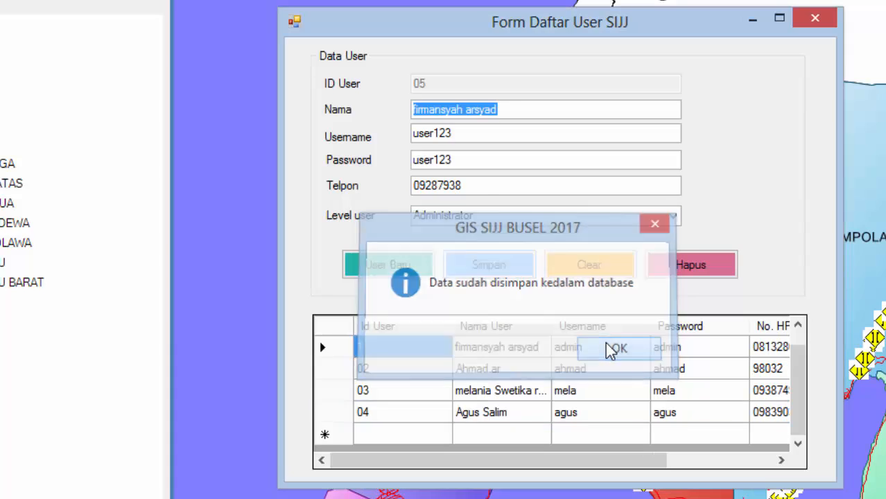
left_click(592, 436)
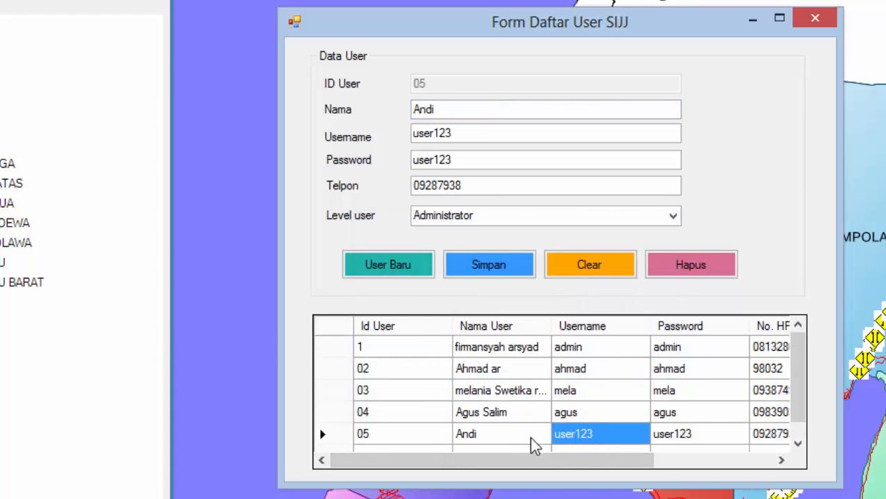
Step: Check the updated login in the list and load user 05 into the form
left_click(689, 440)
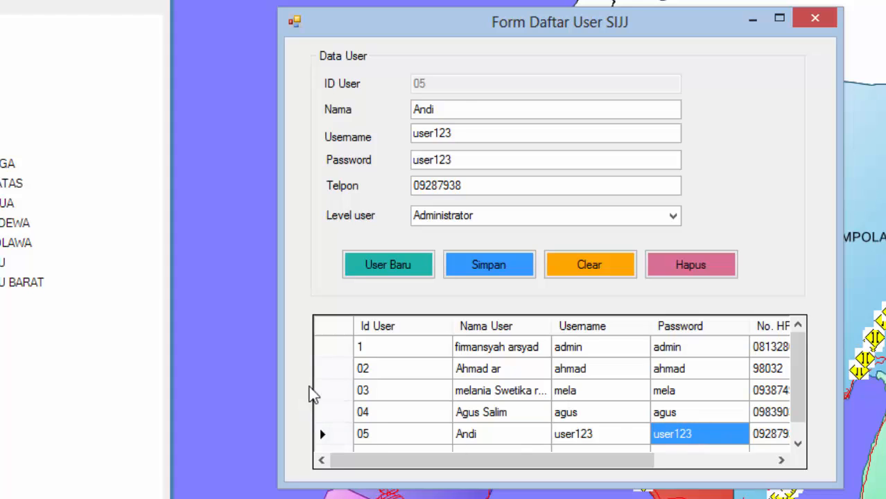
left_click(333, 370)
left_click(336, 354)
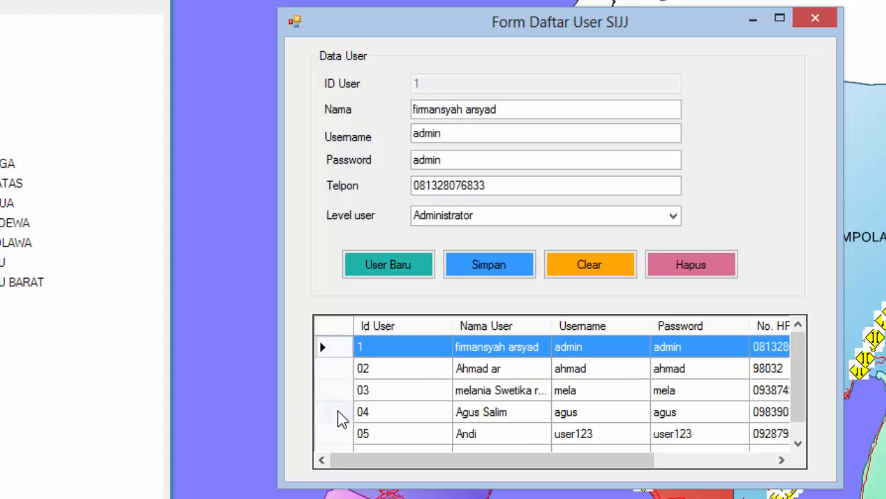
left_click(336, 435)
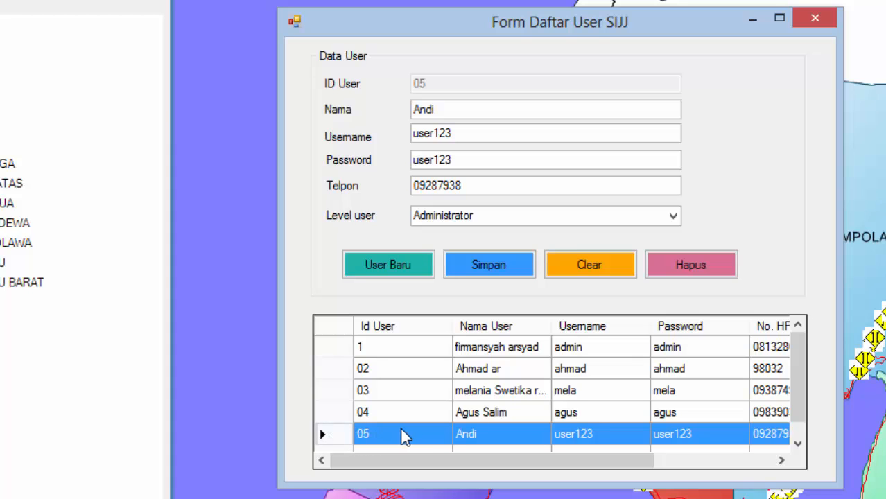
Step: Delete user 05 after confirming, then close the user list window
left_click(707, 266)
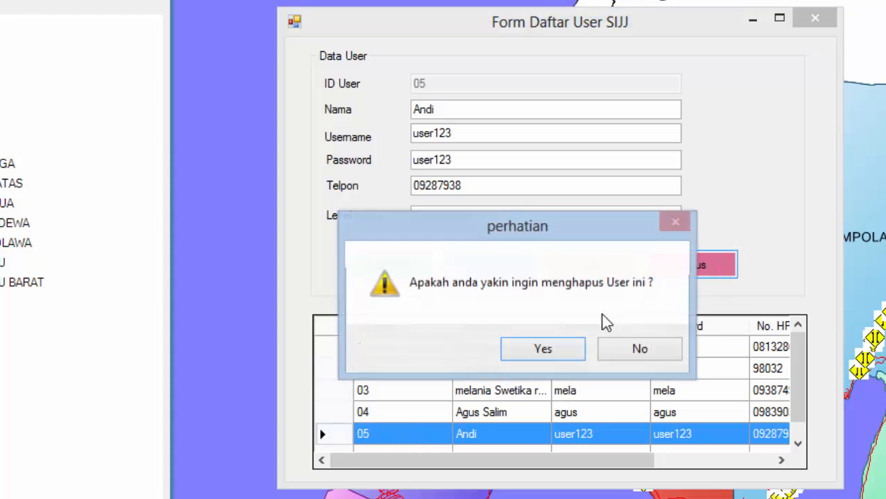
left_click(567, 347)
left_click(619, 348)
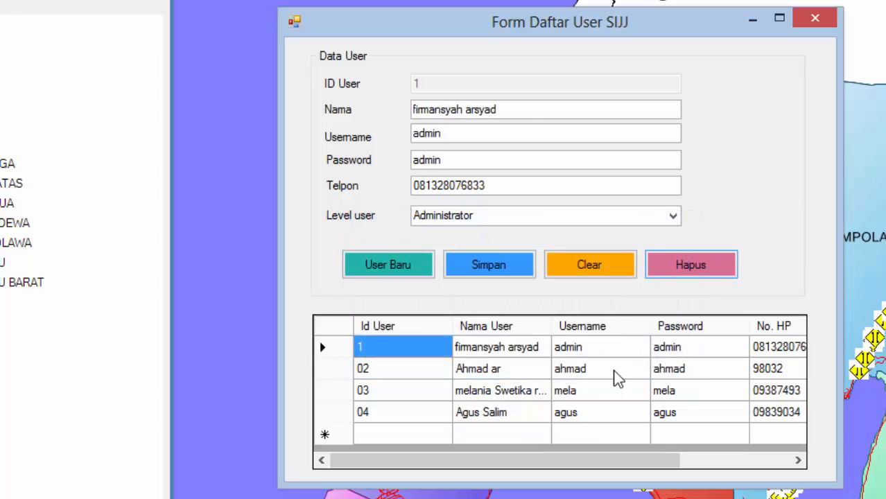
left_click(815, 19)
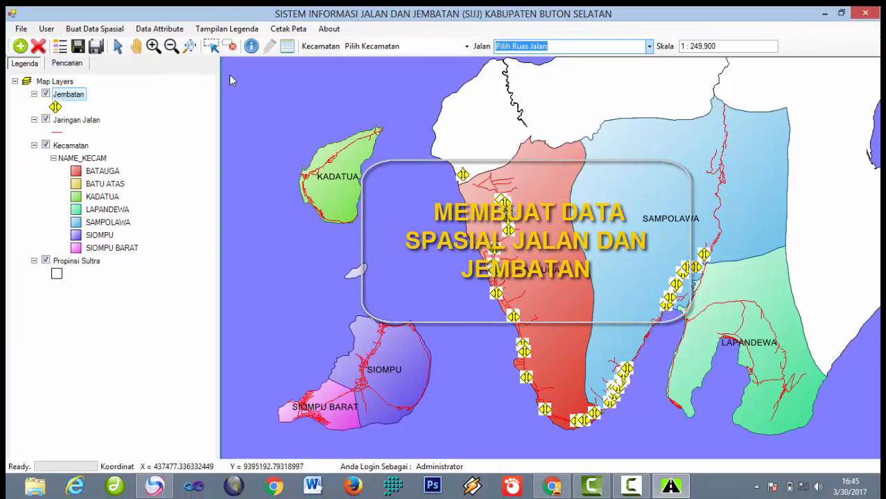
Step: Choose Buat Data Spasial > Jalan Baru > Mulai to start digitizing a new road
left_click(94, 30)
mouse_move(100, 44)
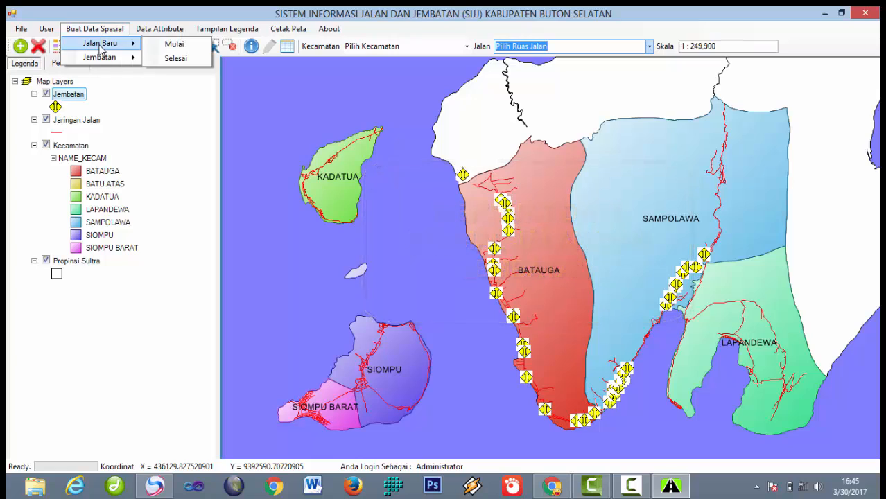
mouse_move(106, 62)
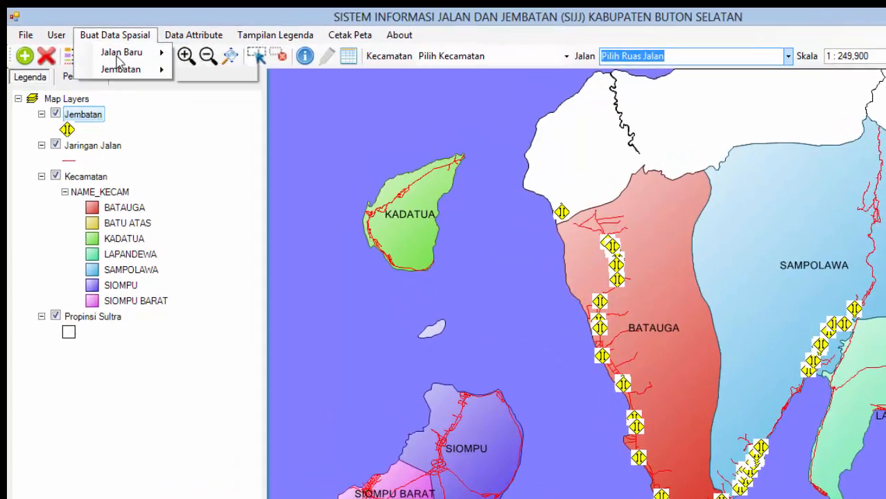
mouse_move(97, 44)
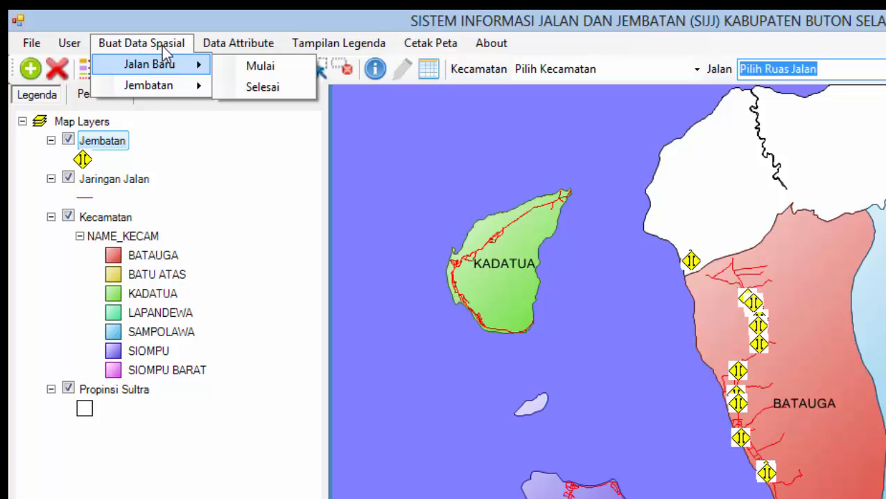
left_click(253, 74)
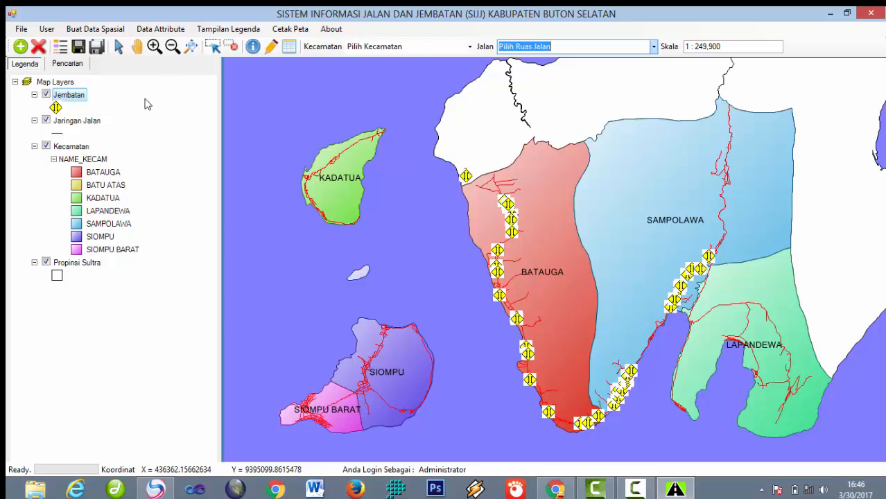
Step: Box-zoom twice into the coastal roads of western Batauga
left_click(157, 52)
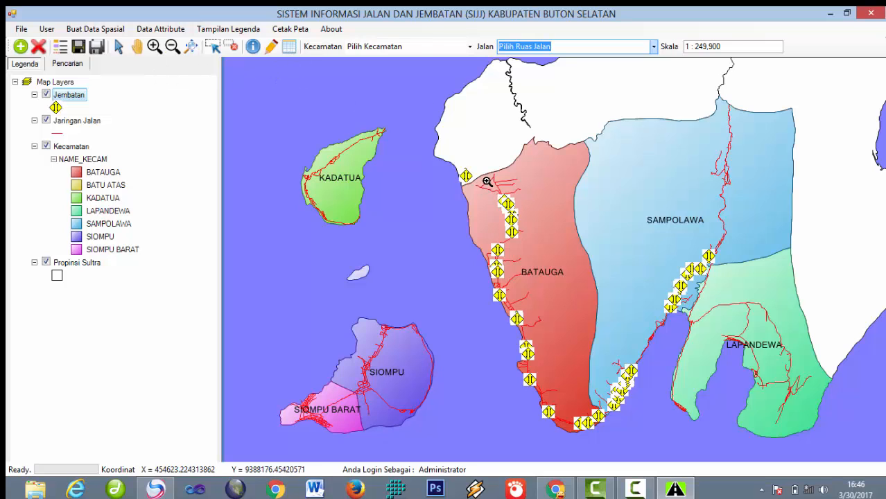
left_click_drag(491, 255, 532, 282)
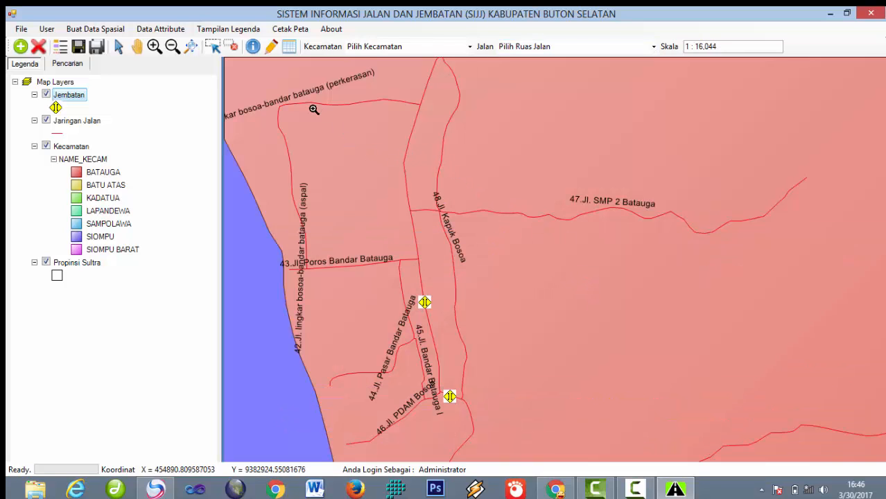
left_click_drag(247, 116, 477, 257)
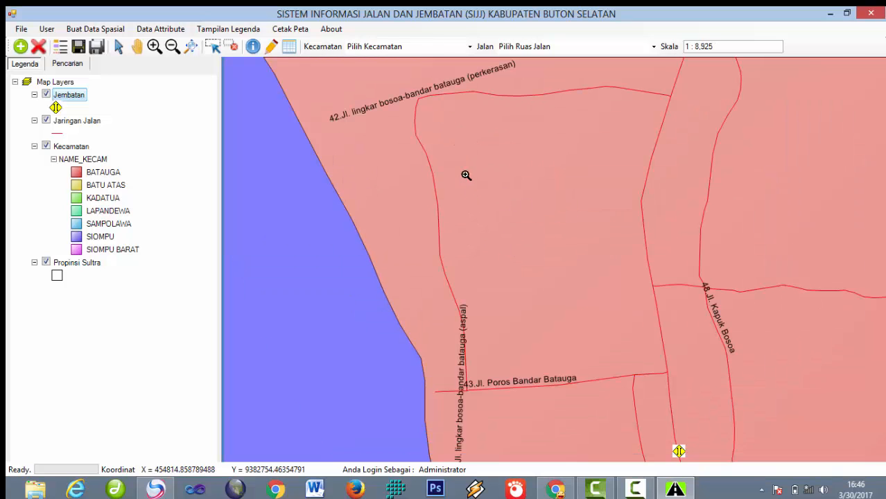
Step: Draw a road line eastward toward Jl. Kapuk Bosoa, opening FormTambahJalan with ID 428
left_click(271, 46)
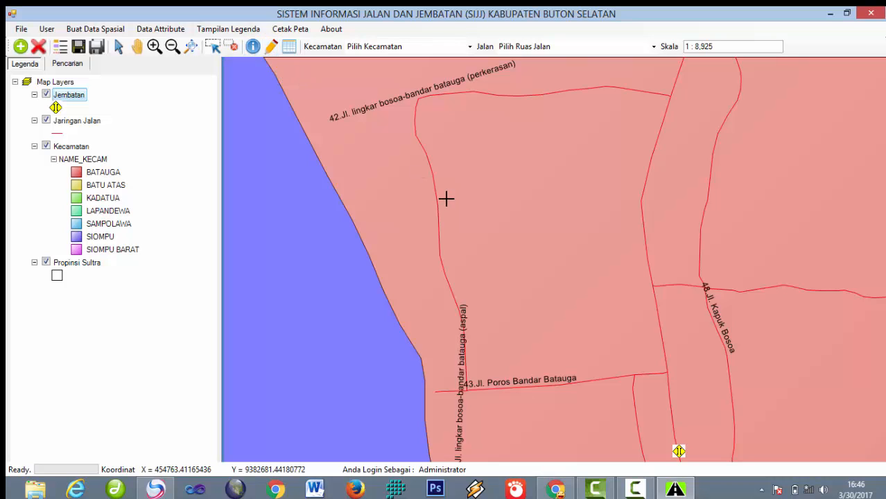
left_click(271, 45)
left_click(493, 177)
left_click(536, 174)
left_click(589, 173)
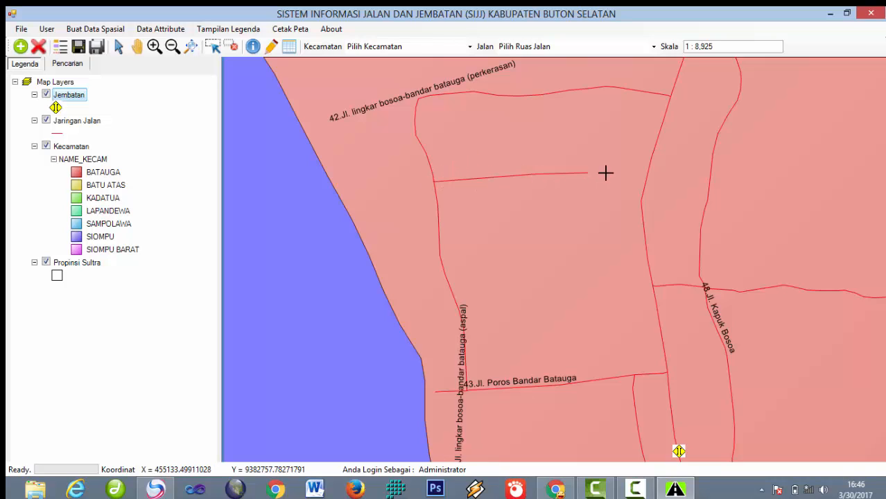
left_click(625, 173)
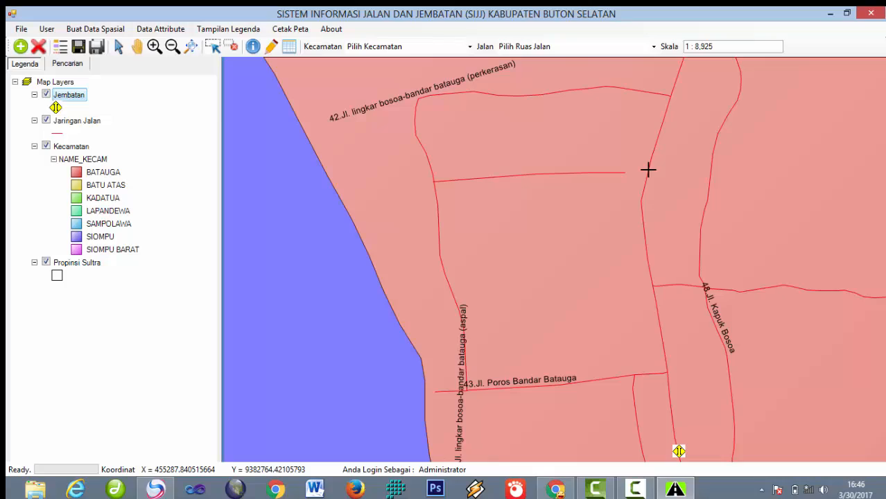
right_click(648, 170)
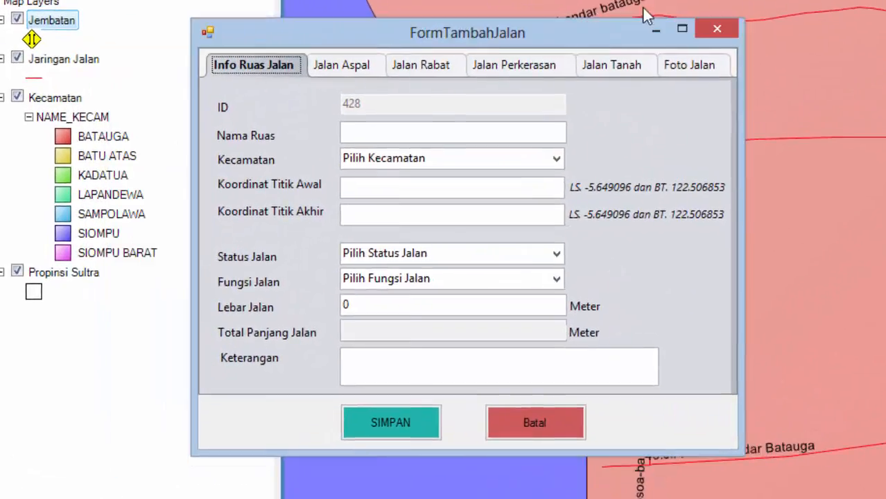
Step: Name the new road 'Jalan Baru Batauga' and set its district to BATAUGA
left_click_drag(643, 8, 475, 55)
left_click(388, 147)
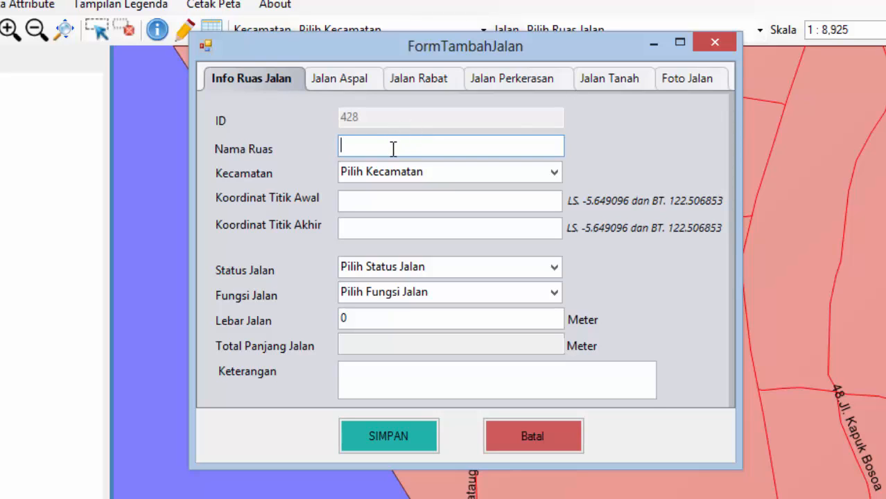
type("an Baru Batauga")
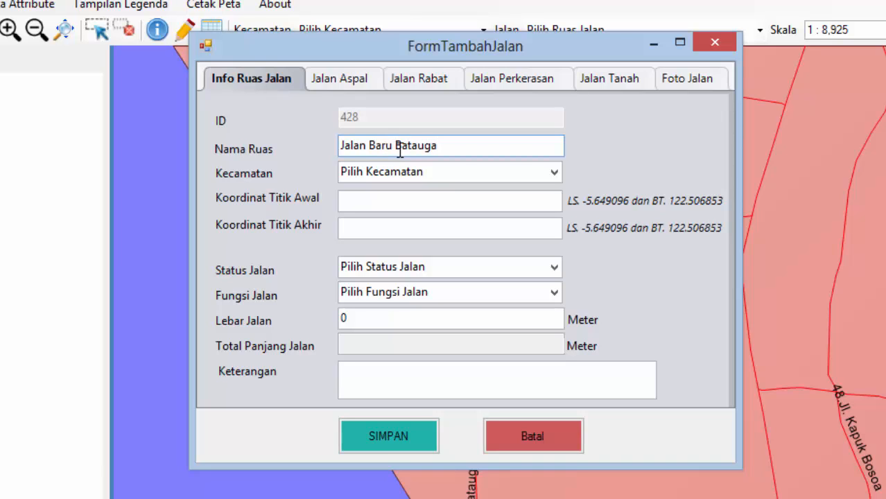
left_click(557, 173)
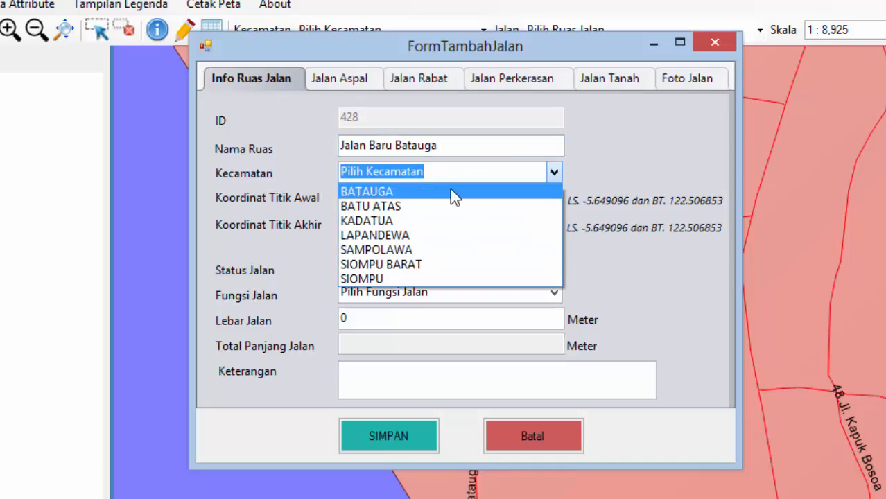
left_click(452, 191)
Step: Set status Jalan Desa, function Jalan Lokal Sekunder, and road width 8 m
left_click(475, 196)
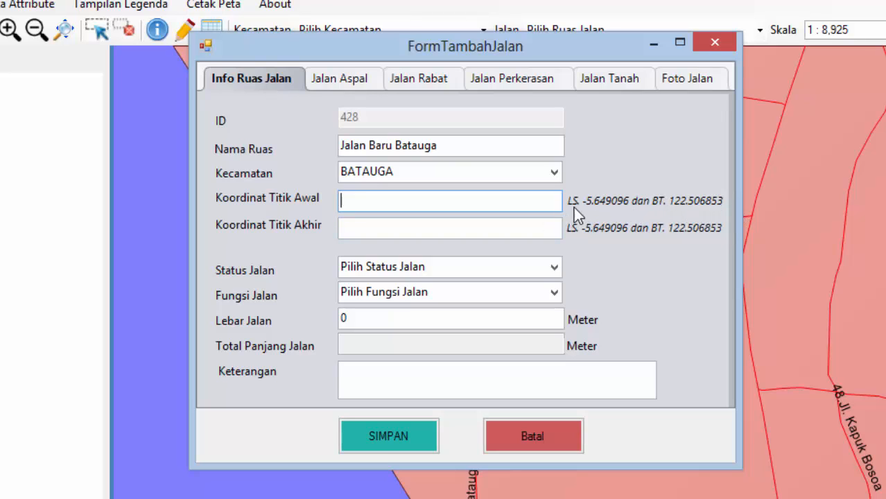
left_click(382, 227)
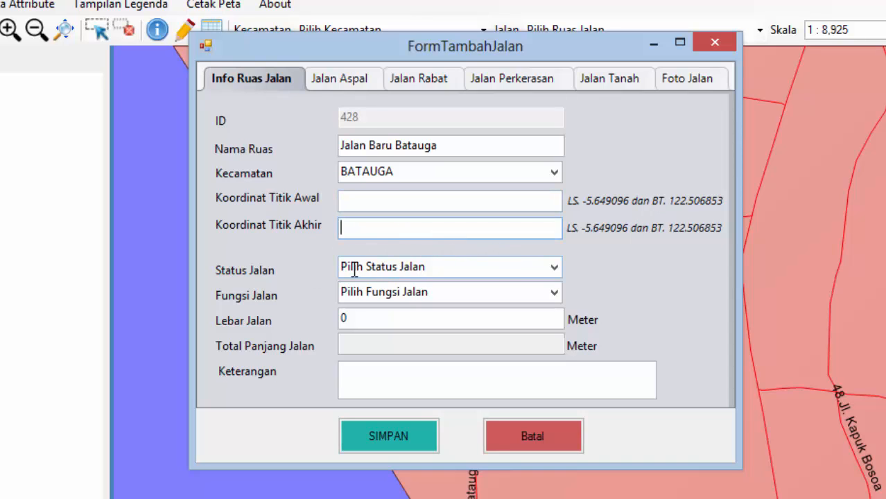
left_click(559, 268)
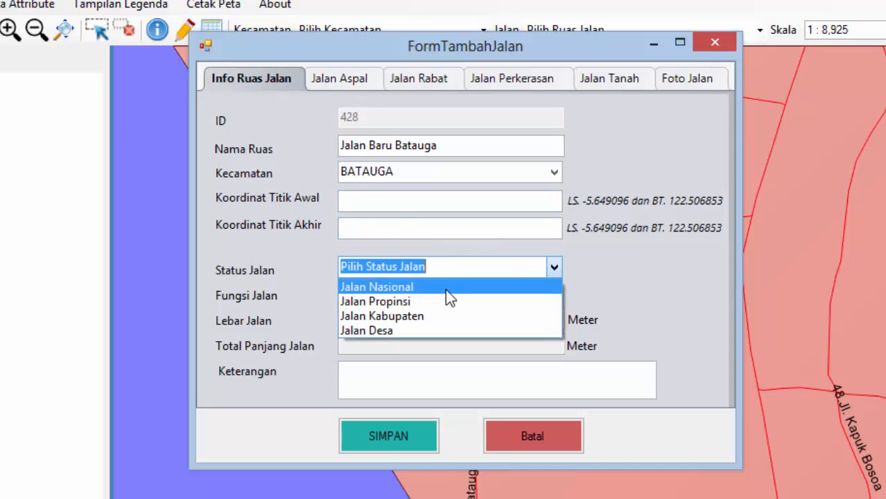
left_click(428, 330)
left_click(555, 292)
left_click(427, 399)
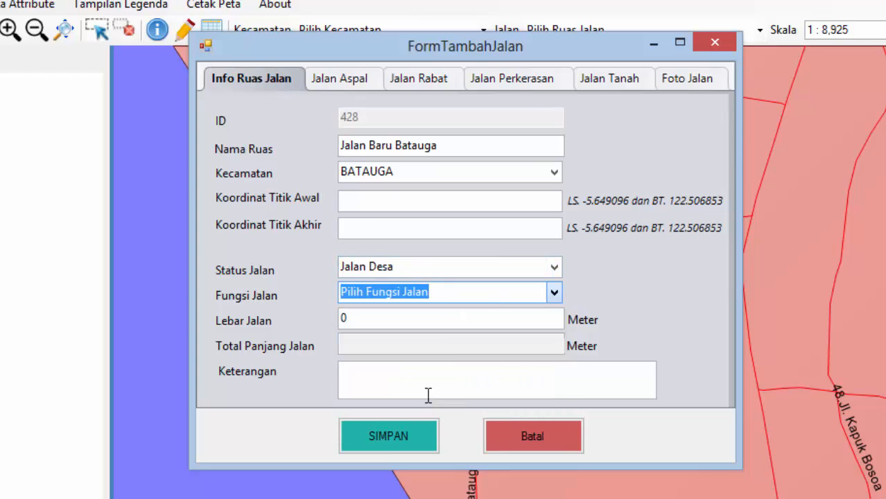
key("Tab")
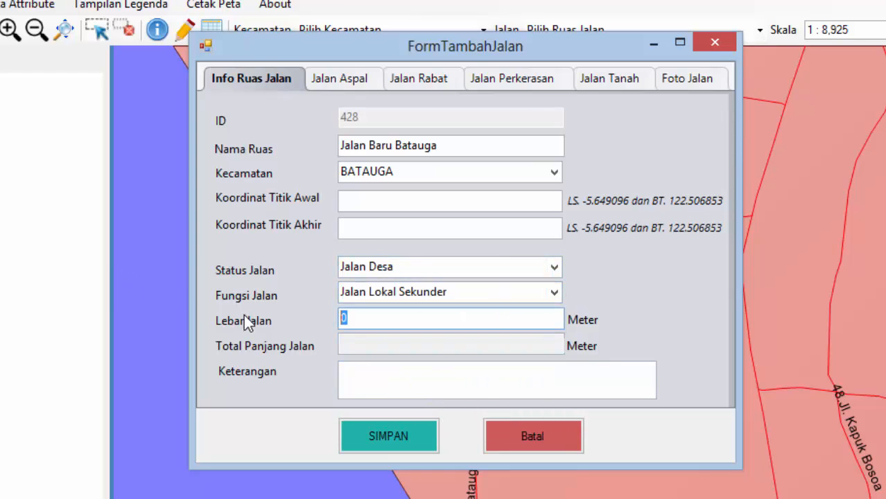
type("8")
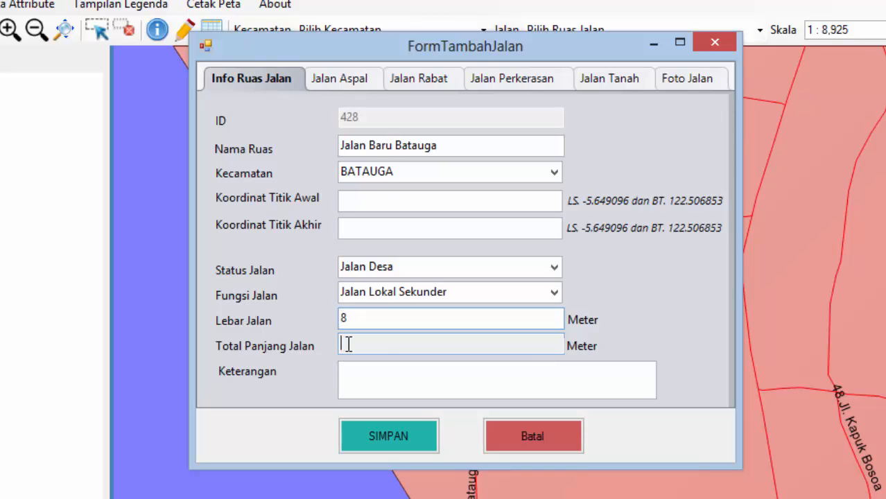
left_click(344, 344)
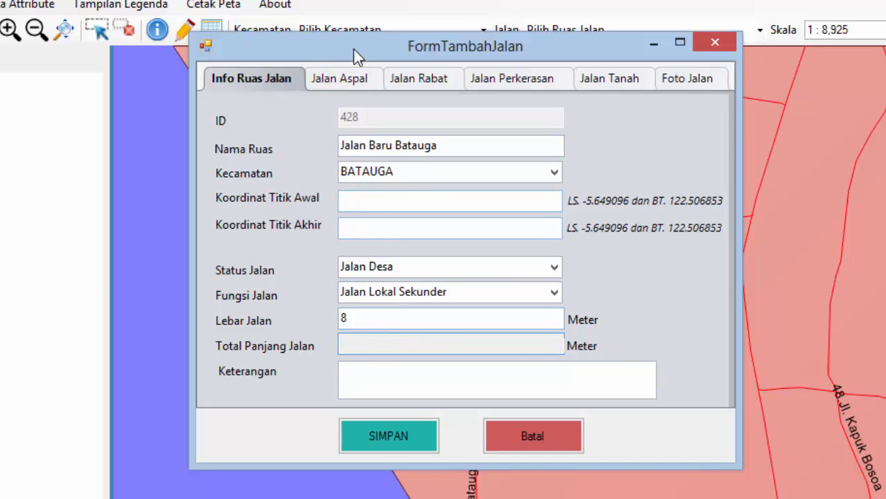
left_click(343, 81)
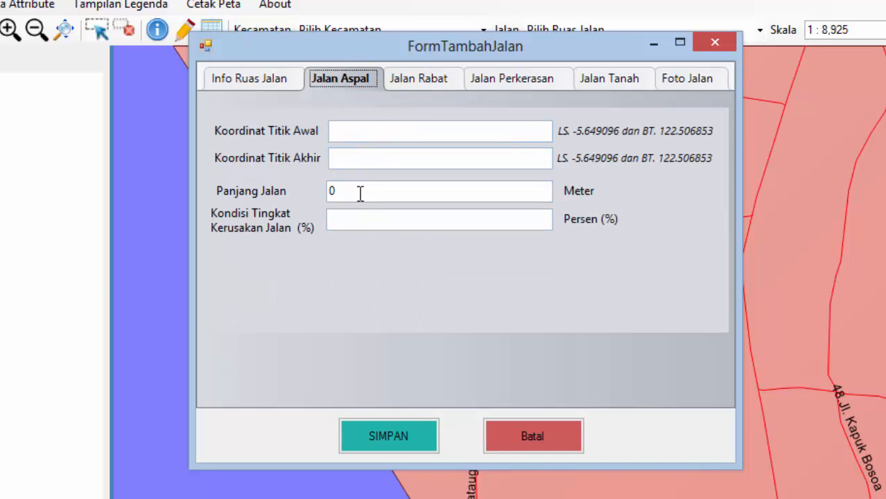
Step: Set the asphalt length to 8 and the rabat length to 13
left_click_drag(359, 193, 311, 191)
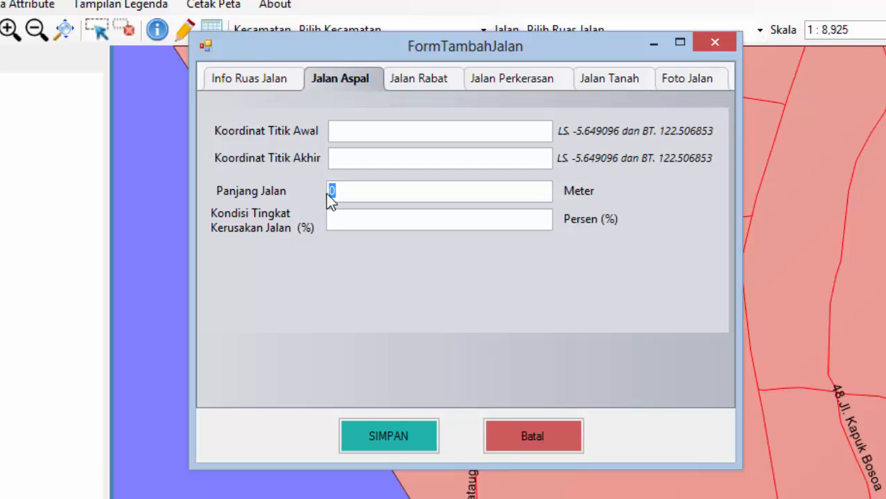
type("8")
left_click(421, 82)
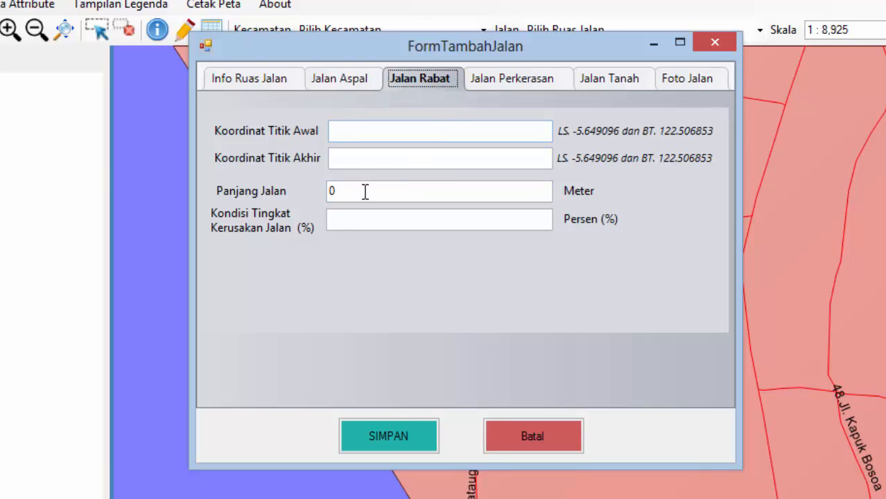
left_click_drag(346, 195, 304, 197)
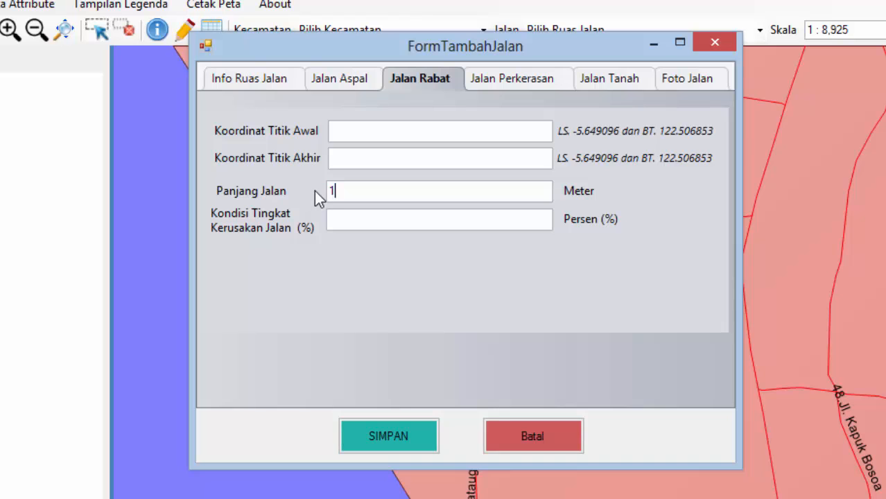
type("13")
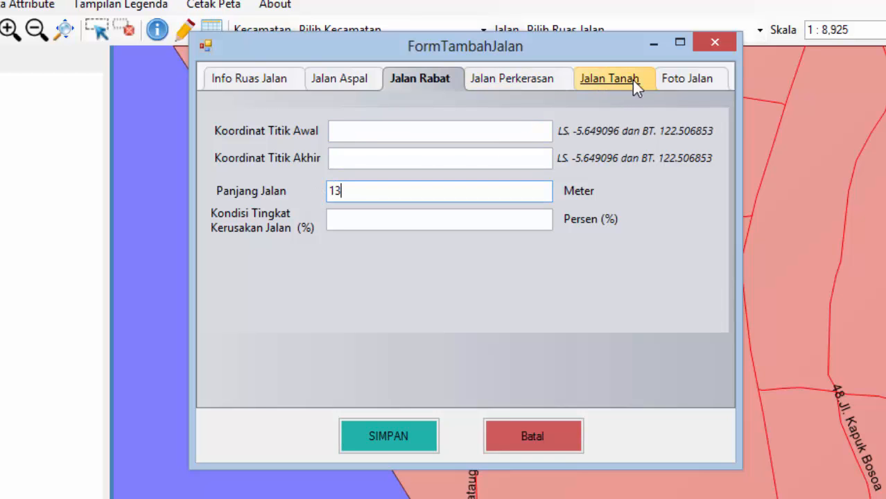
Step: Attach DSCN2283.JPG as the start photo and DSCN2290.JPG as the end-point photo
left_click(695, 89)
left_click(266, 390)
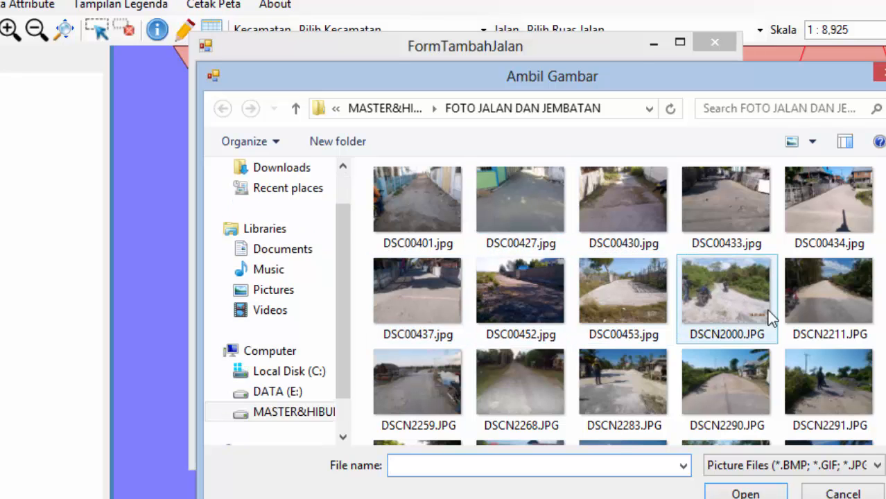
left_click(627, 406)
left_click(740, 494)
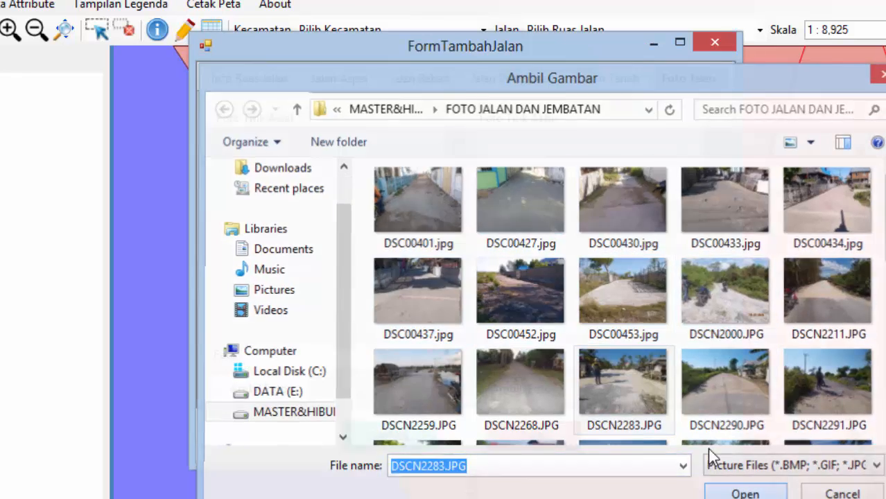
left_click(548, 390)
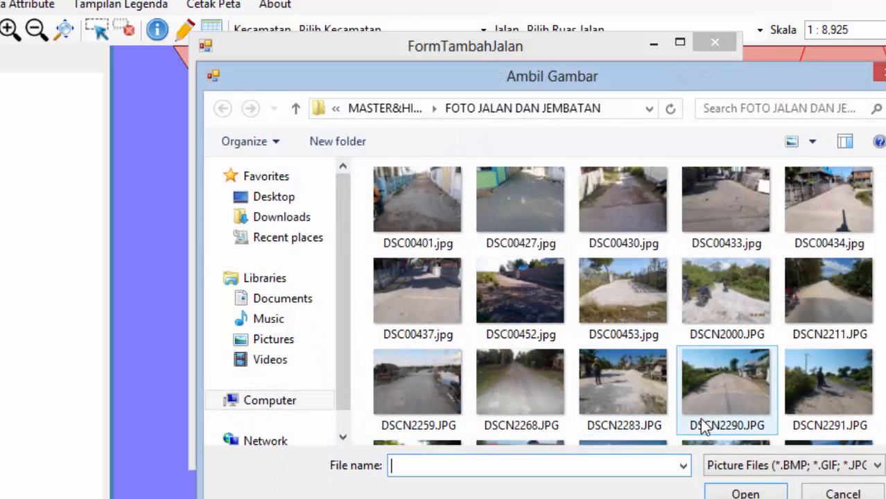
left_click(724, 385)
left_click(743, 493)
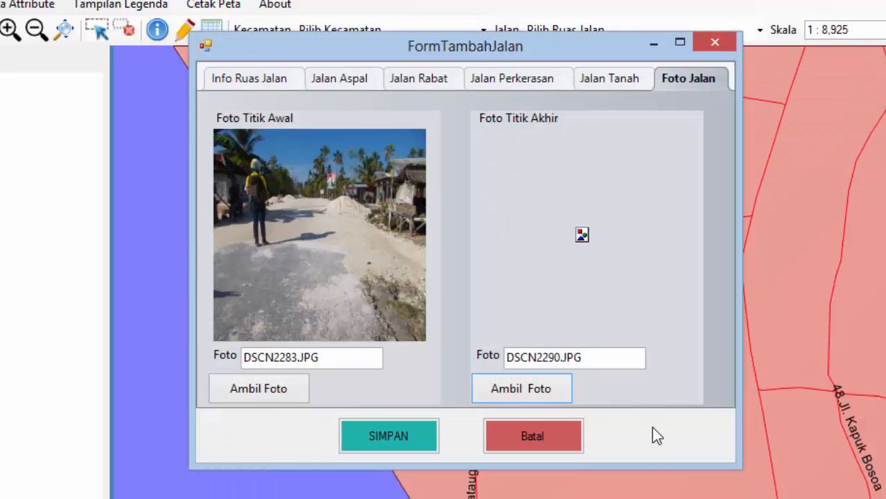
left_click(239, 84)
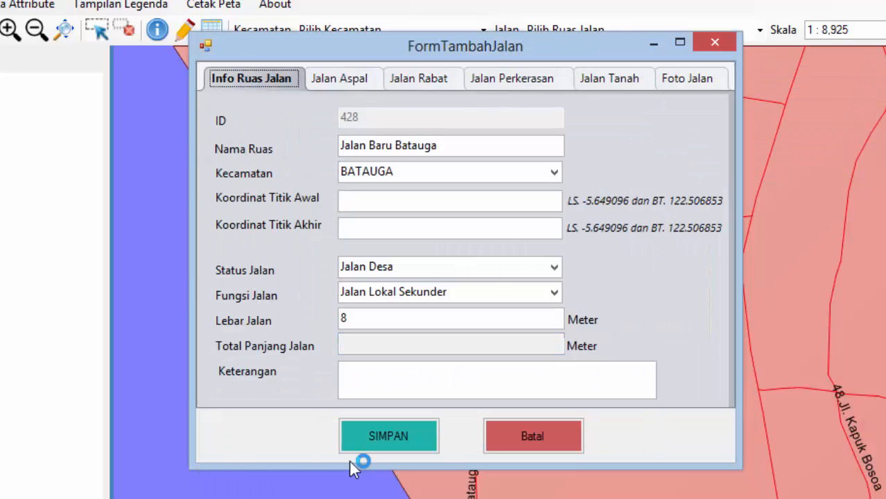
Step: Save Jalan Baru Batauga and finish new-road creation
left_click(412, 441)
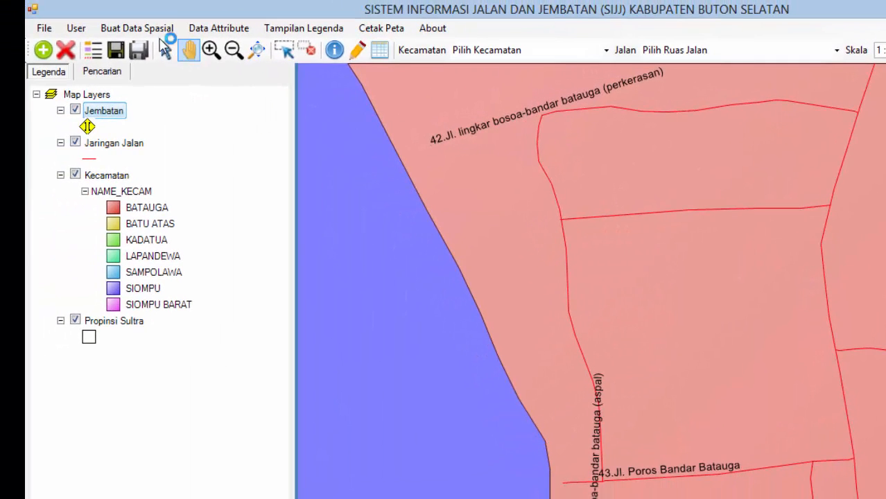
left_click(151, 28)
mouse_move(145, 46)
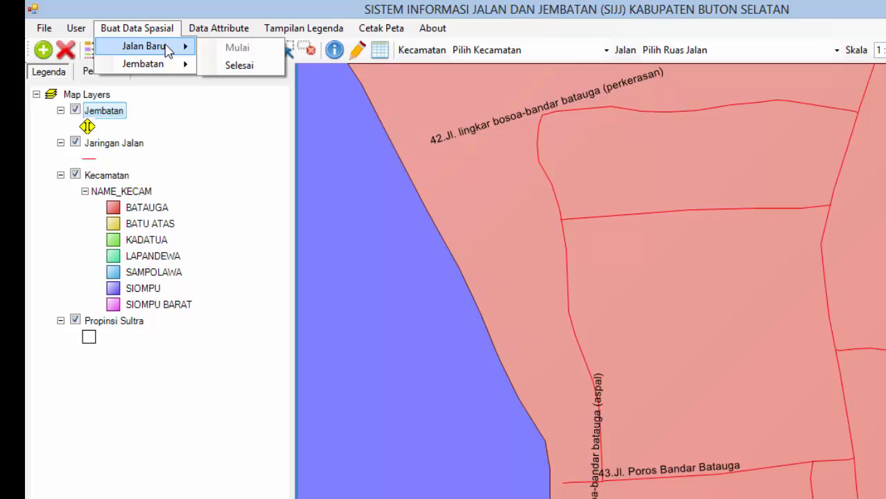
left_click(242, 66)
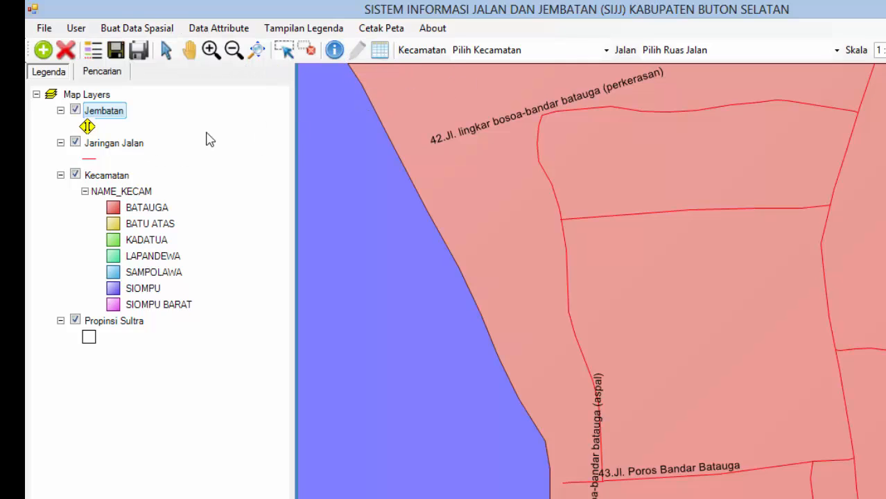
Step: Activate the Jaringan Jalan layer and review the saved road's section details and photos
left_click(115, 146)
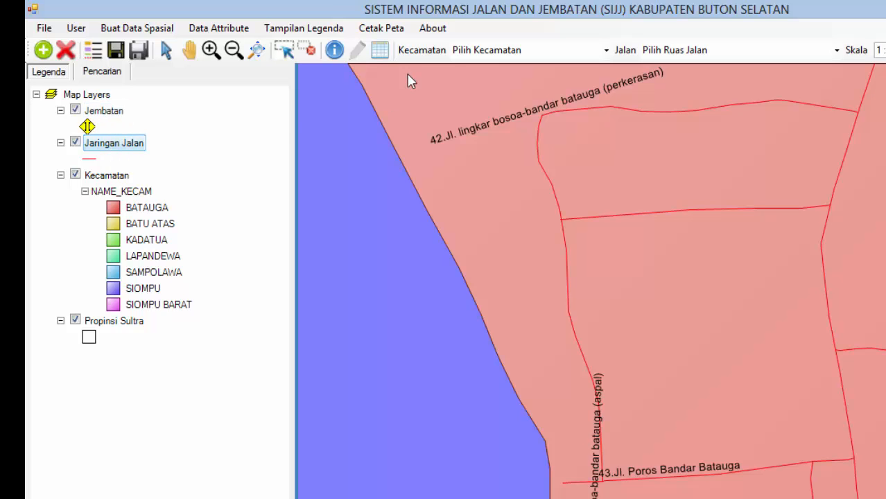
left_click_drag(676, 206, 703, 222)
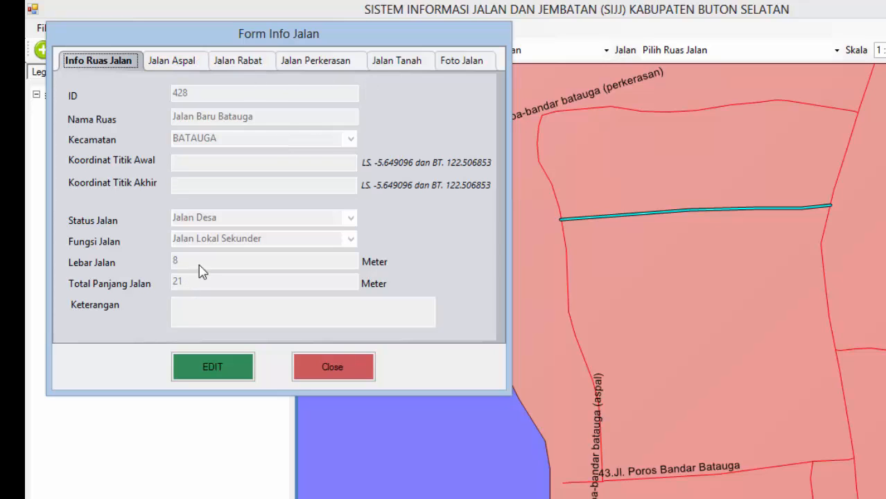
left_click(199, 63)
left_click(235, 62)
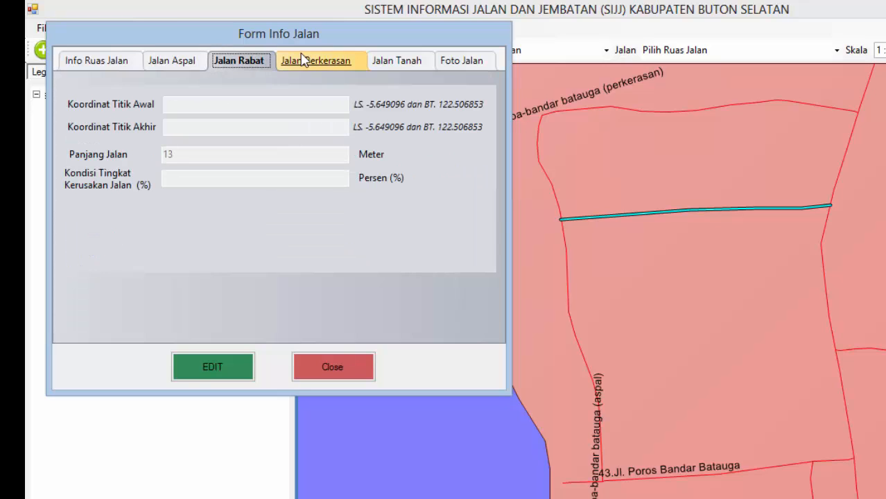
left_click(303, 61)
left_click(396, 62)
left_click(468, 61)
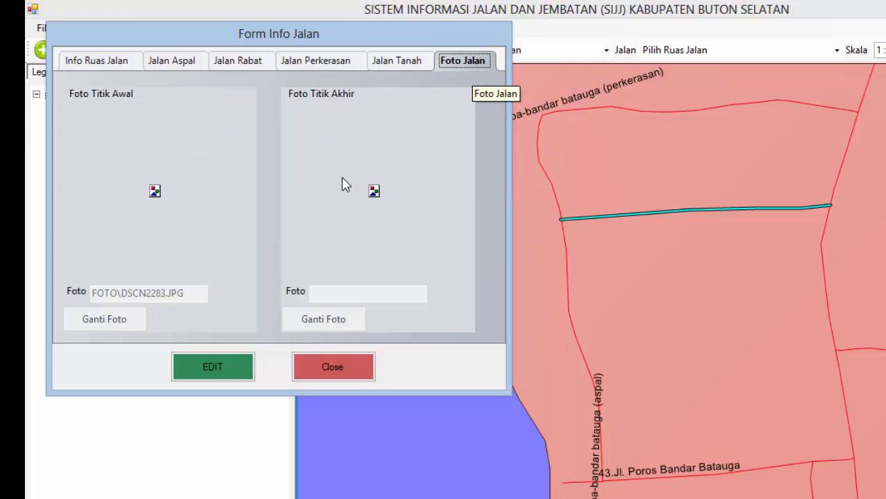
left_click_drag(340, 32, 593, 50)
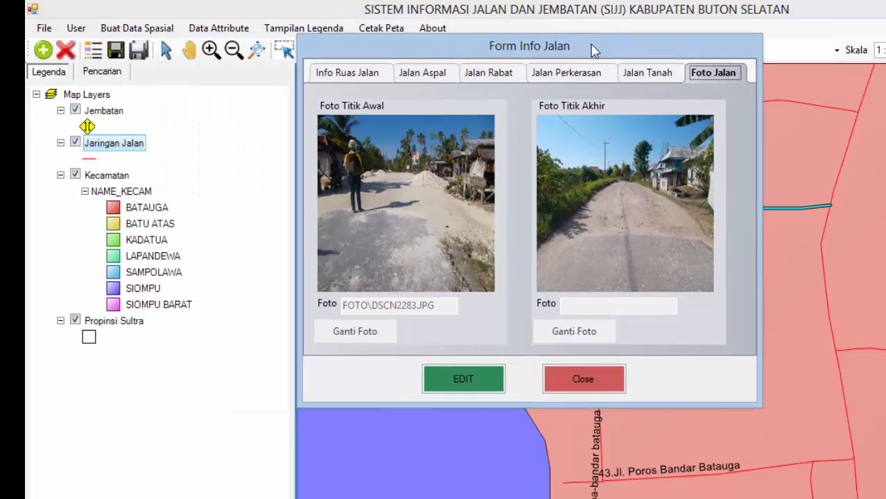
left_click(604, 385)
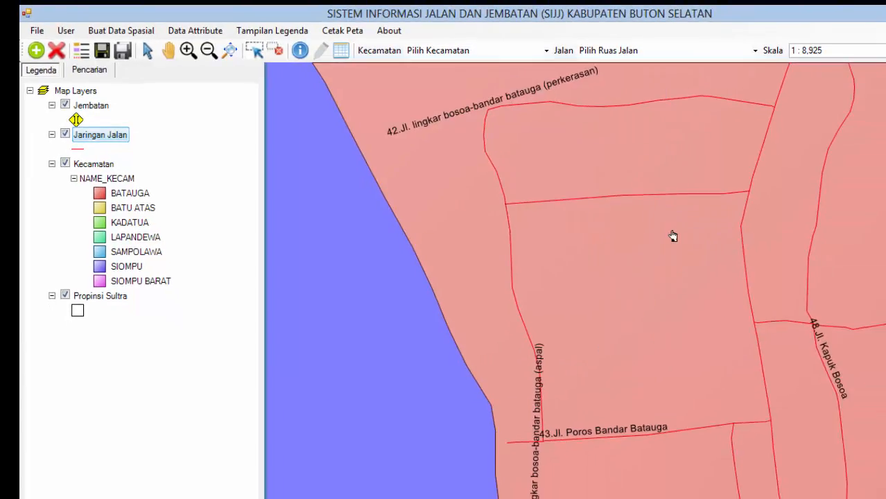
Step: Zoom and pan the map around Kadatua
scroll(528, 184, "up", 3)
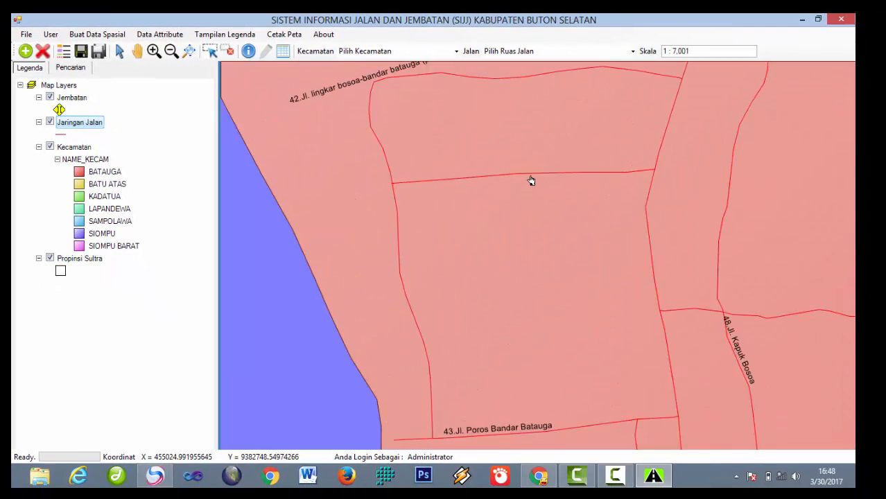
scroll(531, 180, "down", 6)
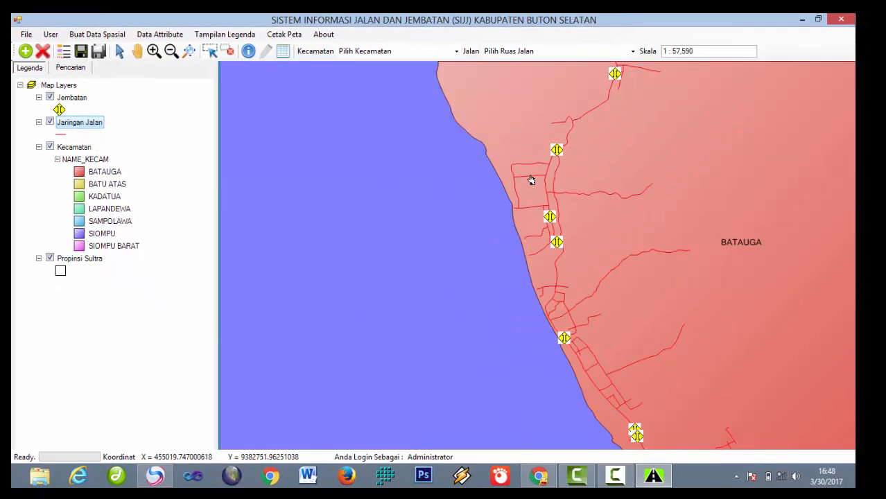
scroll(531, 180, "up", 4)
scroll(531, 180, "down", 2)
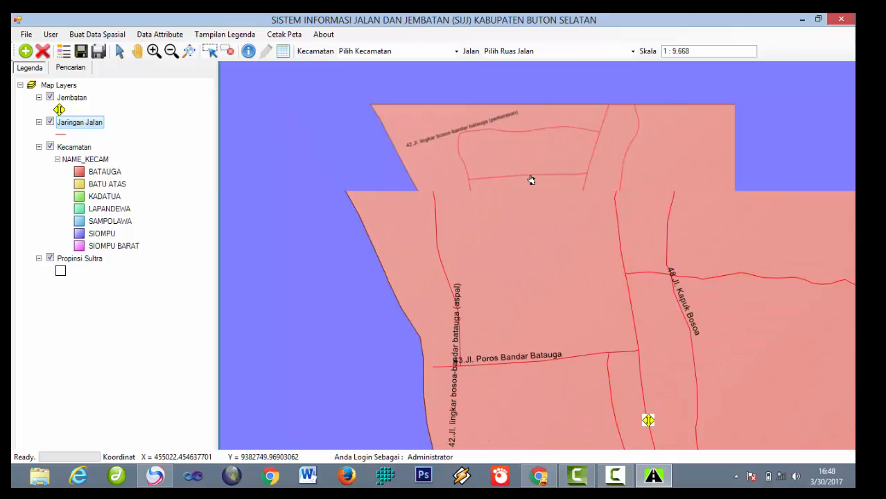
scroll(469, 156, "up", 2)
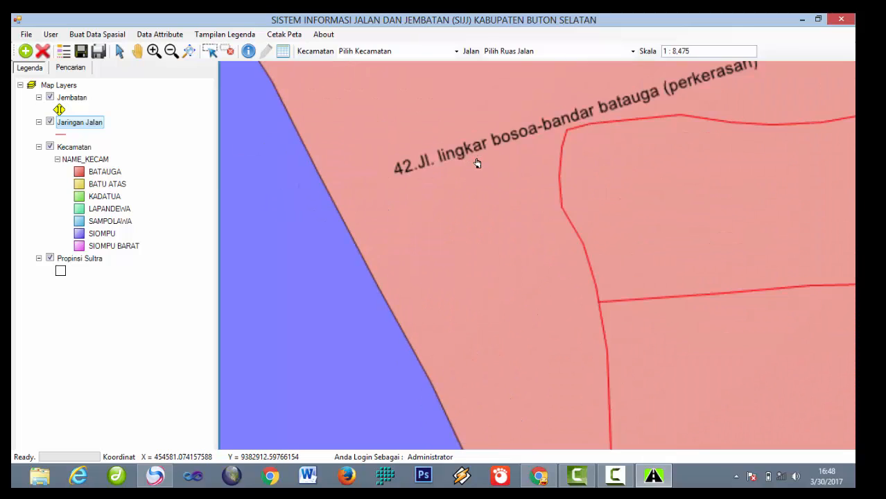
scroll(476, 162, "down", 4)
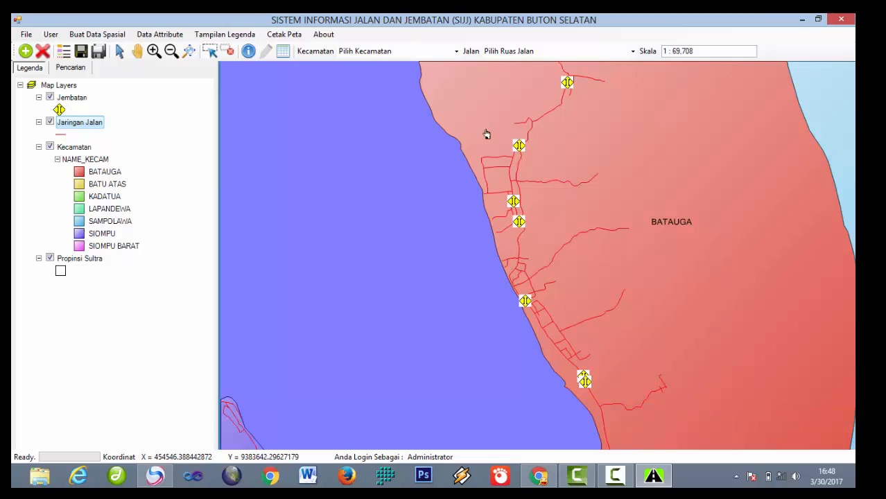
scroll(482, 139, "down", 3)
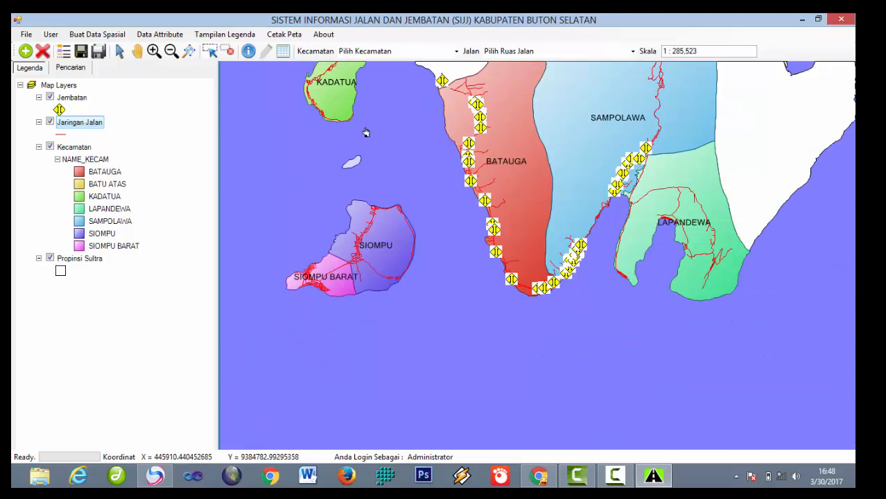
scroll(377, 115, "up", 2)
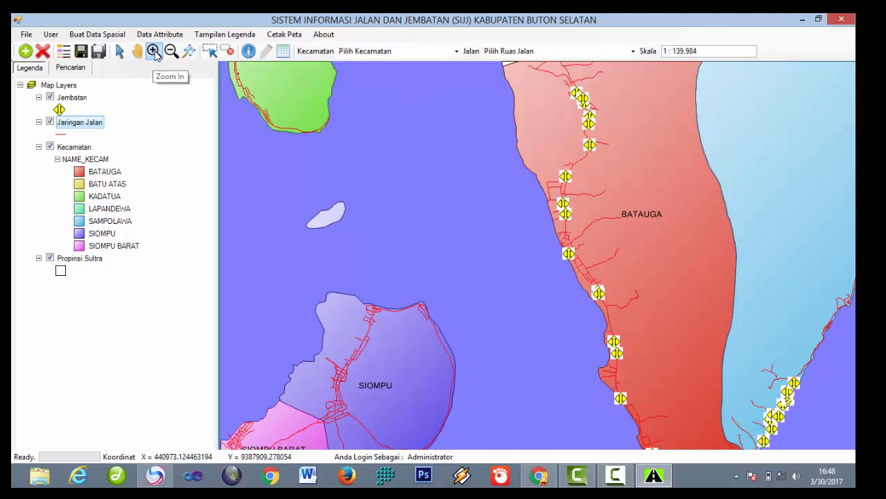
left_click(137, 50)
left_click_drag(281, 70, 343, 122)
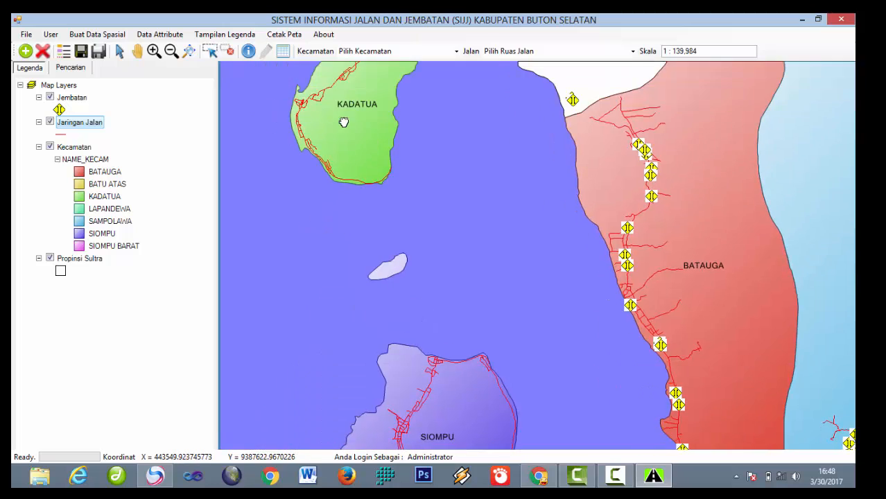
scroll(395, 163, "up", 4)
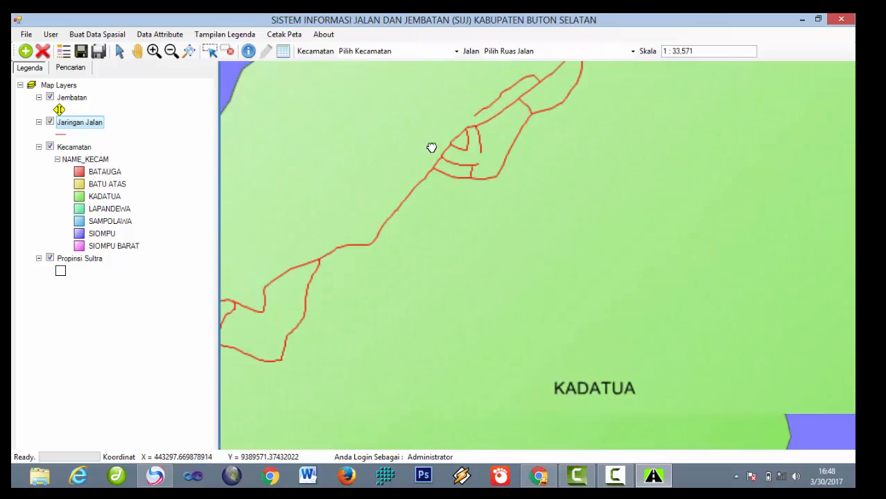
scroll(431, 148, "up", 6)
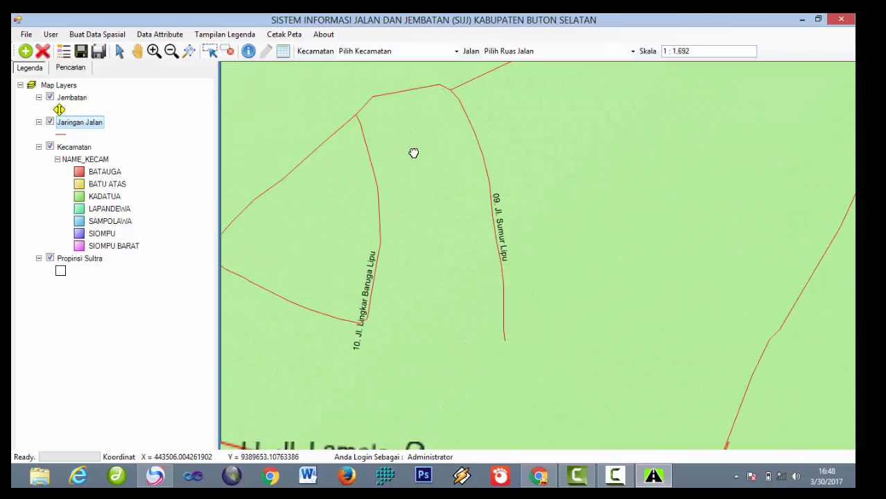
scroll(414, 152, "down", 5)
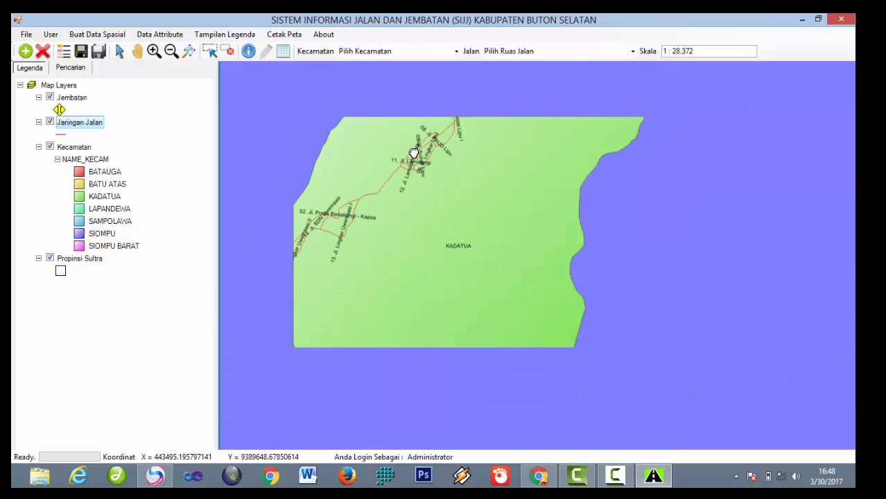
scroll(413, 152, "down", 2)
scroll(416, 151, "up", 2)
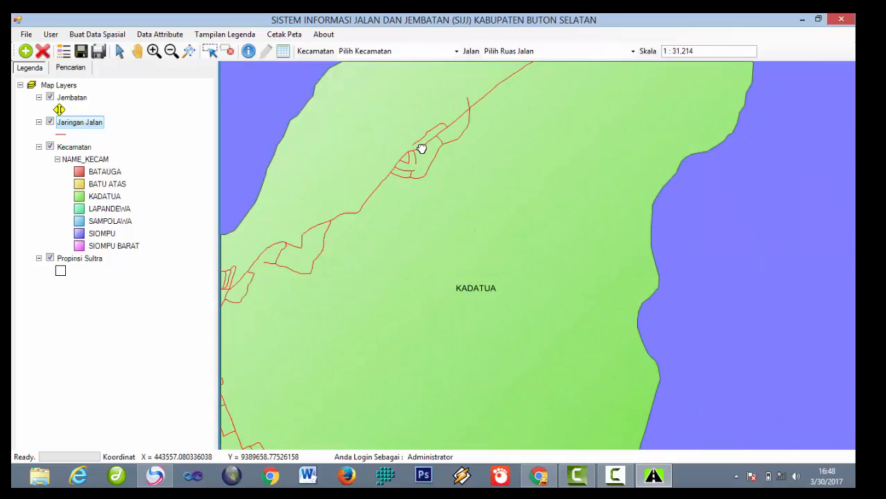
scroll(420, 147, "up", 1)
scroll(421, 147, "down", 2)
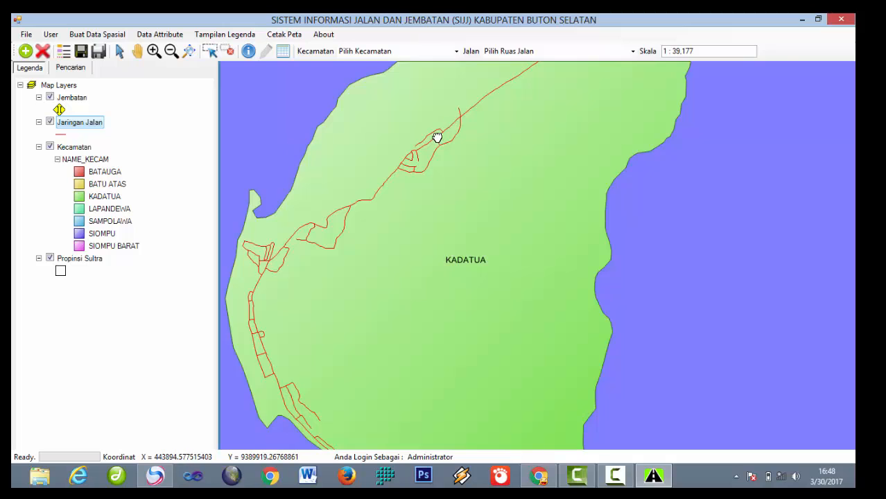
left_click_drag(437, 138, 475, 130)
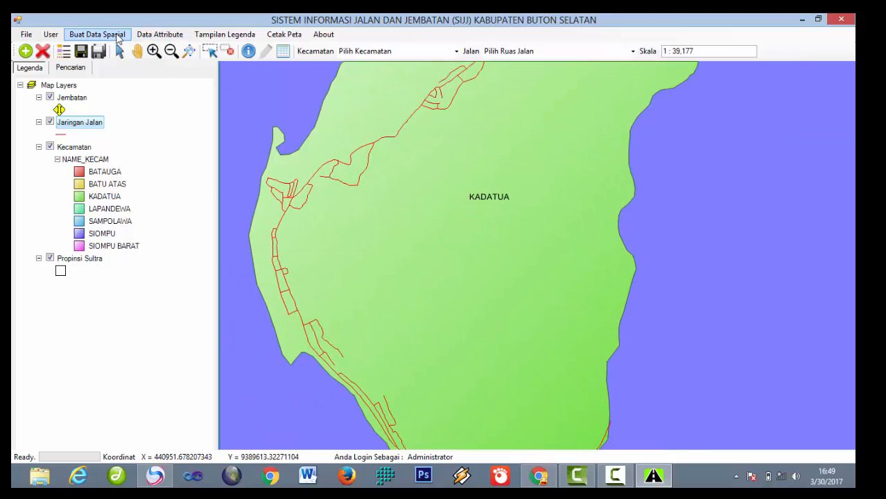
left_click(119, 39)
left_click_drag(419, 107, 475, 183)
scroll(499, 161, "up", 1)
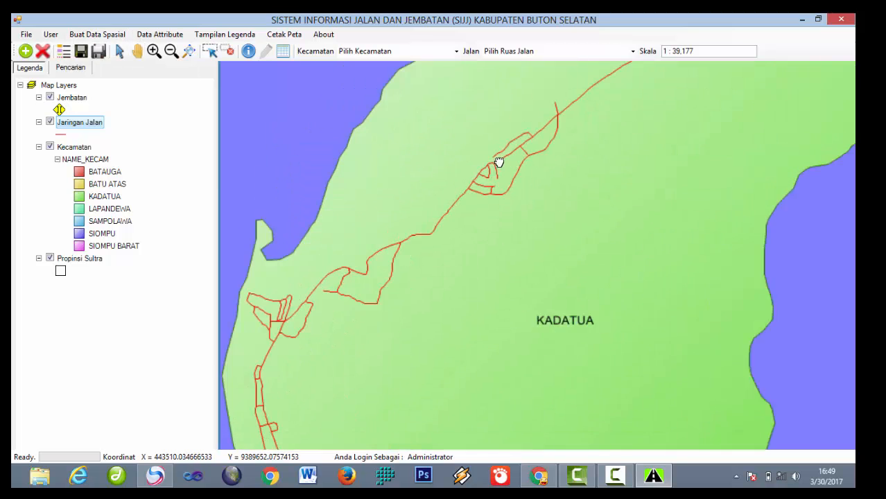
scroll(499, 161, "up", 4)
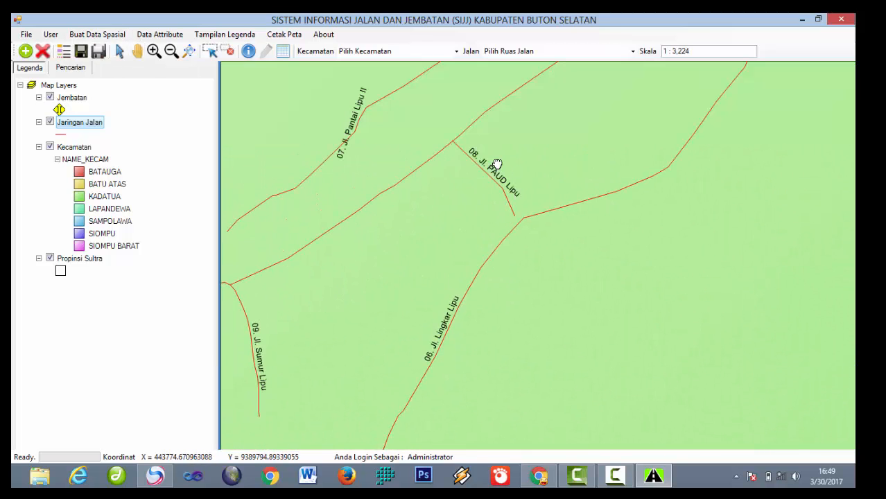
scroll(490, 162, "up", 2)
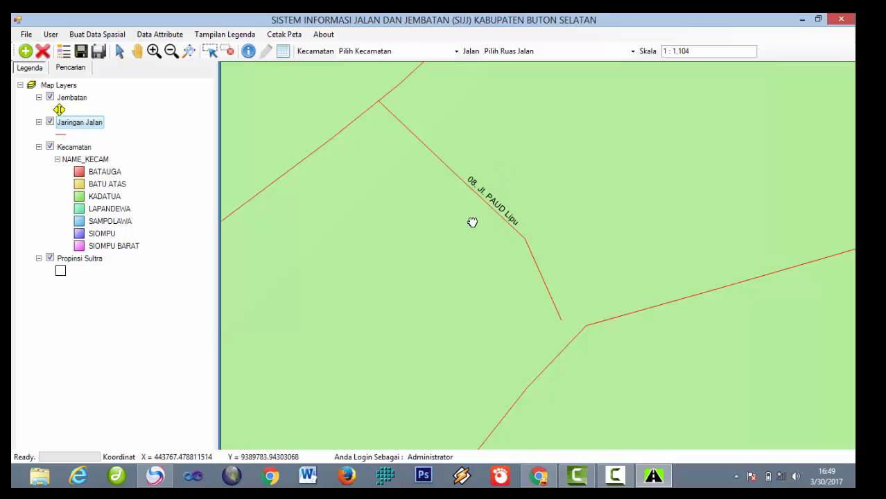
scroll(464, 406, "down", 1)
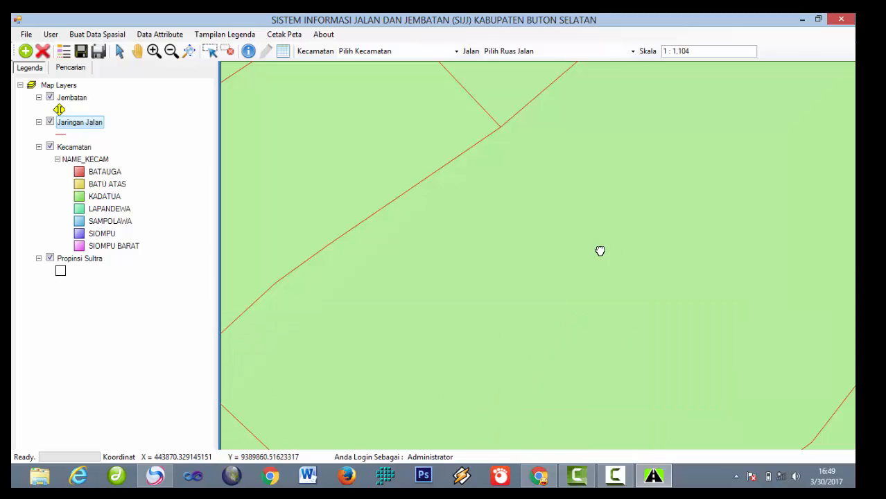
scroll(599, 249, "down", 1)
scroll(603, 251, "down", 2)
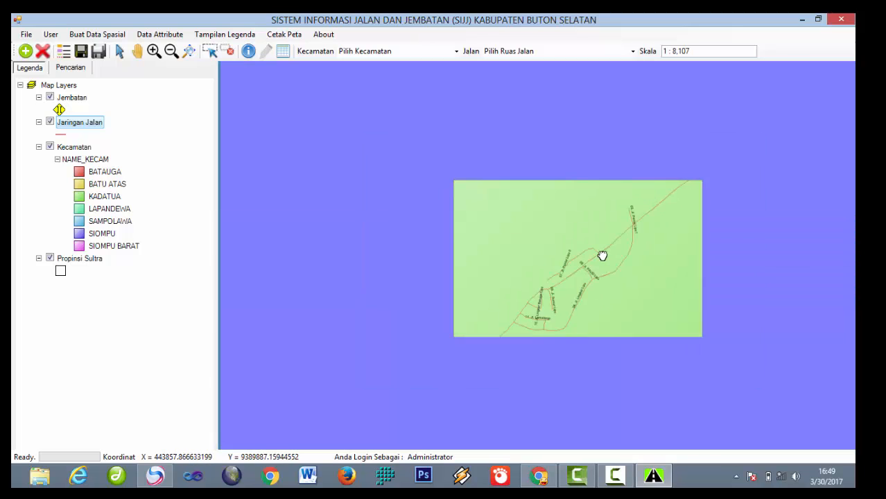
scroll(717, 272, "down", 1)
Step: Pan over to Batauga and zoom in on 27.Lrg. Pendidikan Lawela
left_click_drag(763, 324, 488, 170)
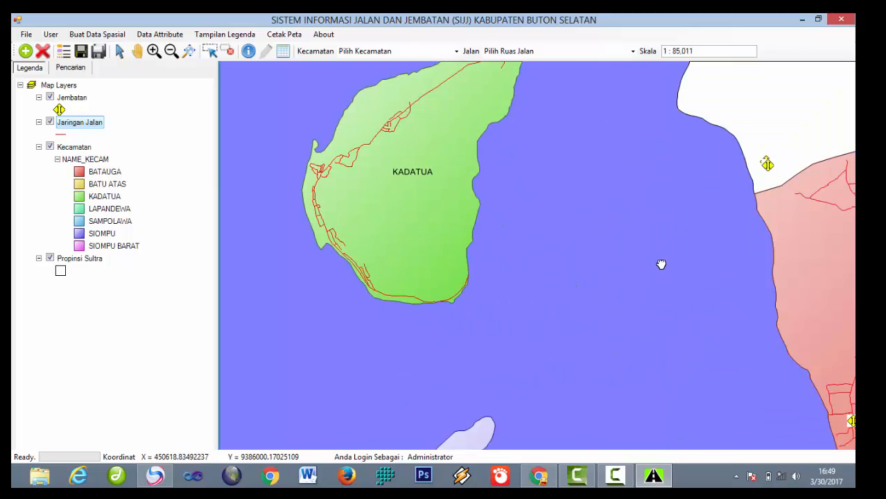
left_click_drag(721, 271, 434, 268)
left_click_drag(600, 342, 424, 221)
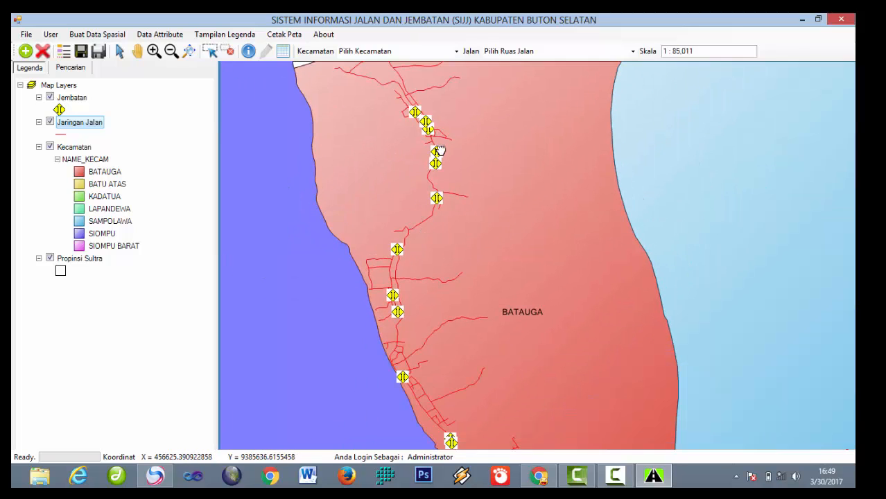
scroll(440, 150, "up", 4)
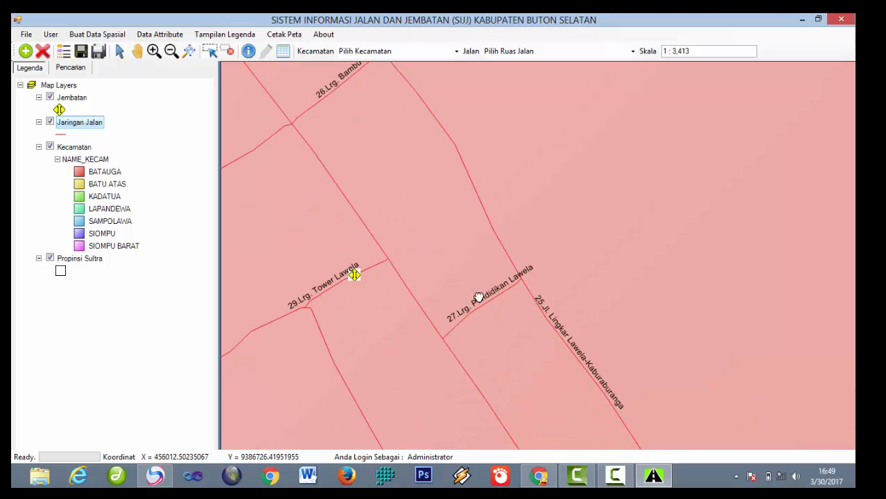
left_click_drag(479, 298, 416, 213)
left_click_drag(556, 378, 511, 202)
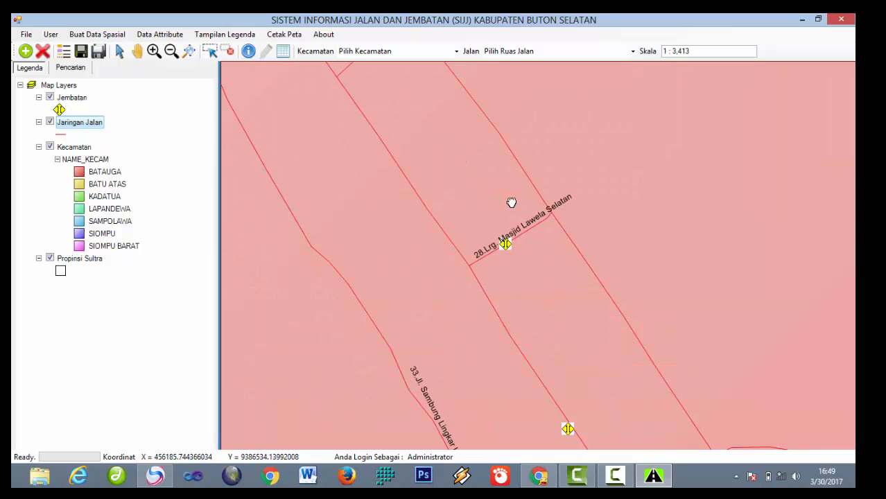
left_click_drag(361, 69, 497, 213)
scroll(498, 172, "up", 3)
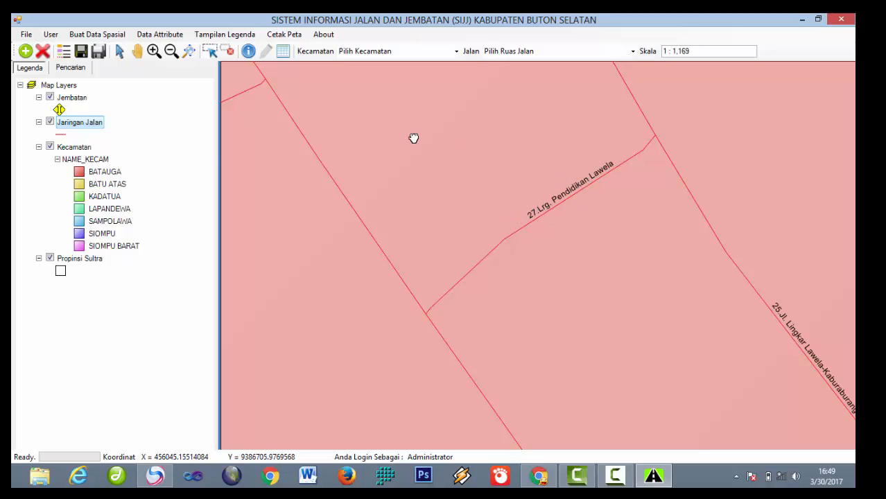
Step: Start a new bridge and place it on the Lrg. Pendidikan Lawela road line
left_click(109, 36)
mouse_move(105, 48)
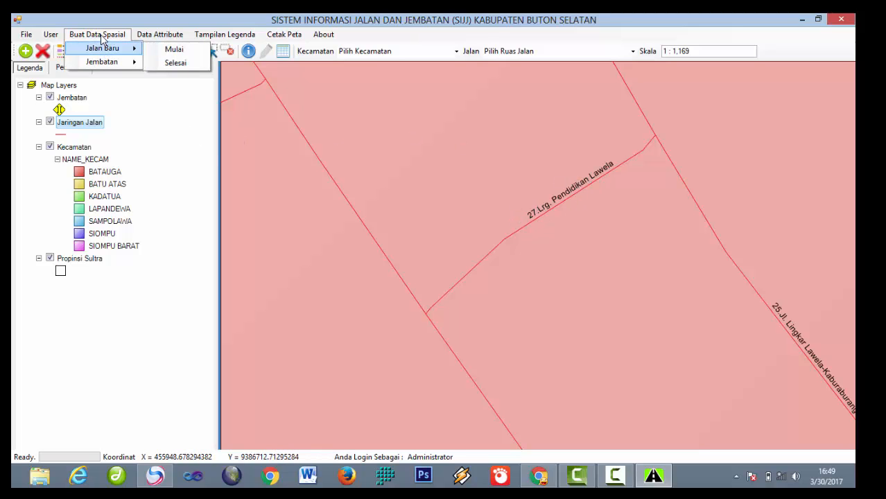
left_click(170, 64)
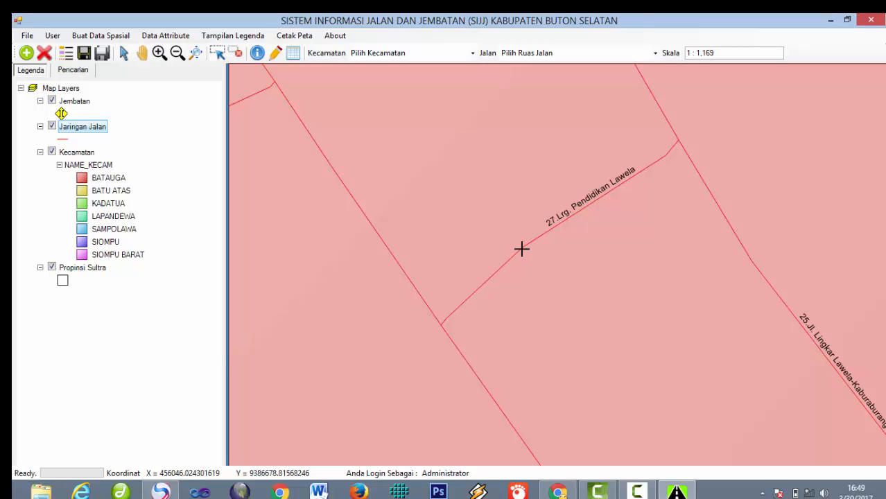
left_click(522, 248)
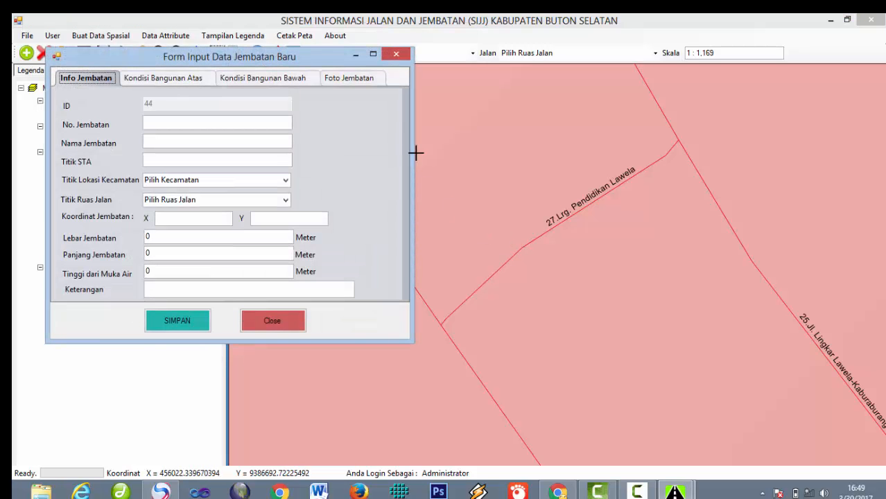
Step: Enter bridge number 98, name Jembatan Pendidikan Lawela, district BATAUGA, road 27.Lrg. Pendidikan Lawela
left_click_drag(181, 60, 299, 56)
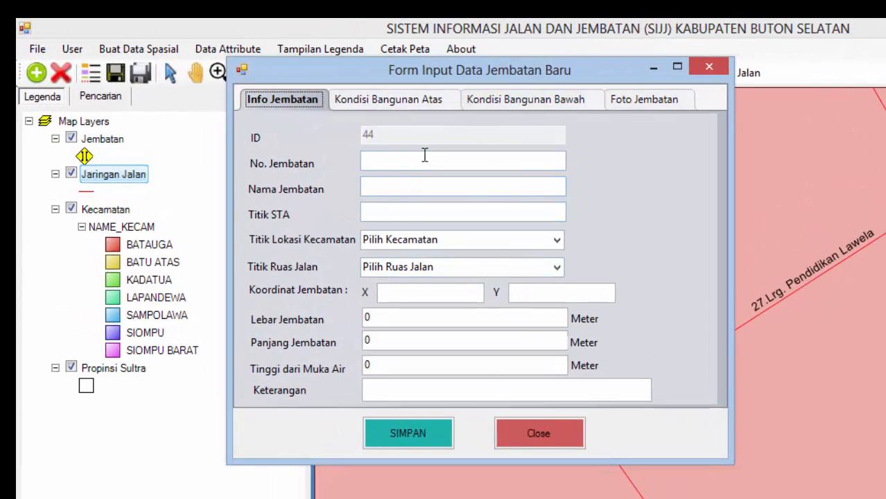
left_click(429, 163)
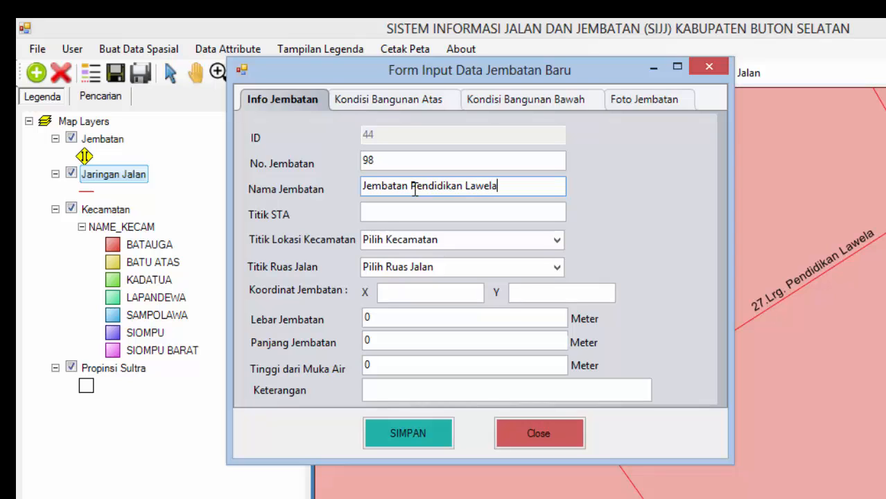
left_click(429, 215)
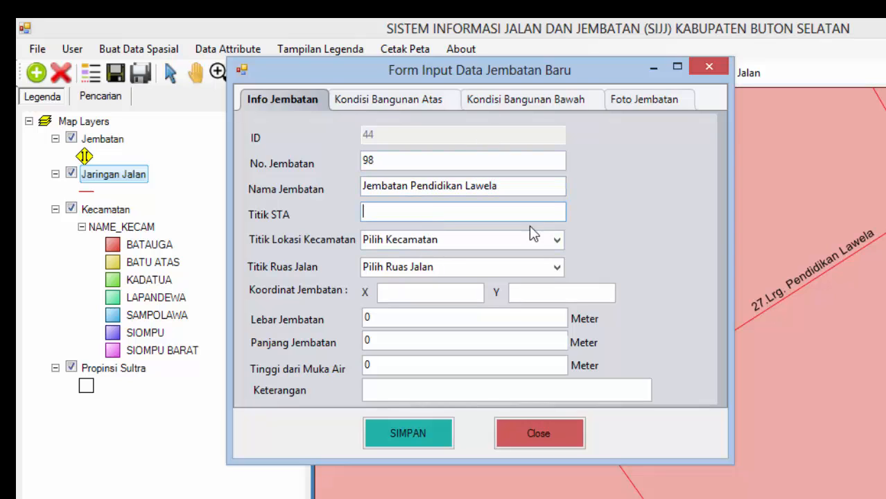
left_click(557, 241)
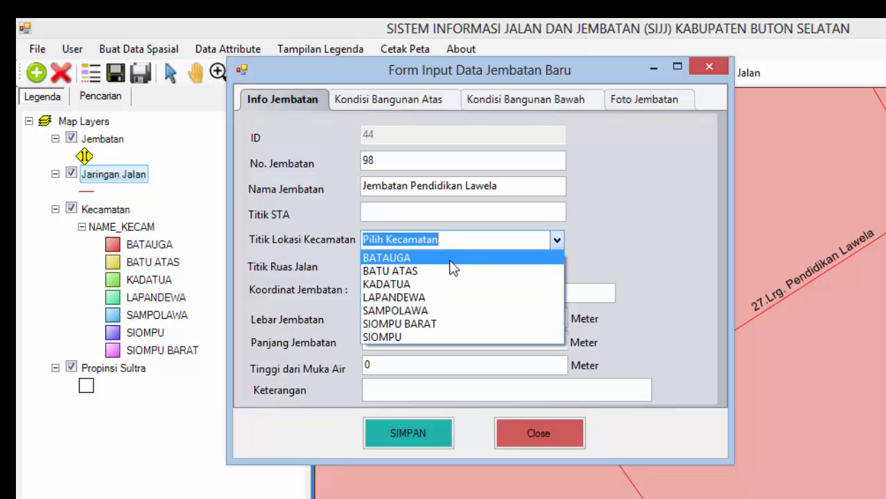
left_click(450, 255)
left_click(558, 266)
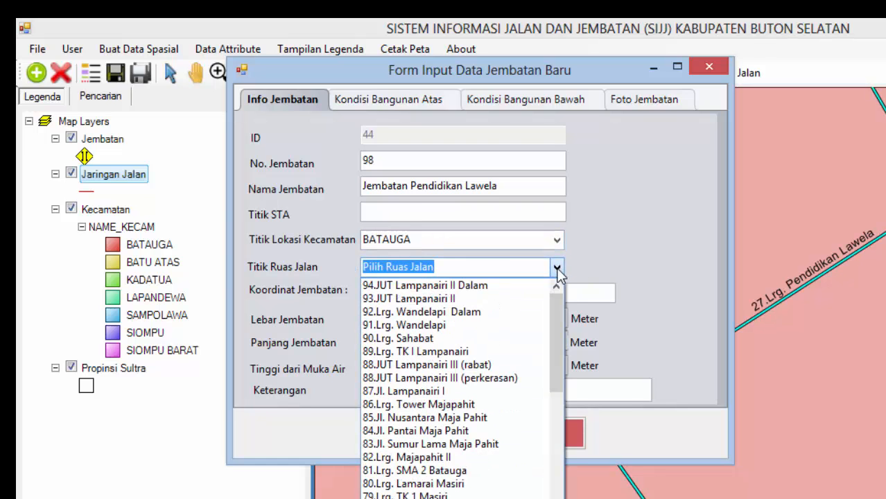
scroll(464, 409, "down", 10)
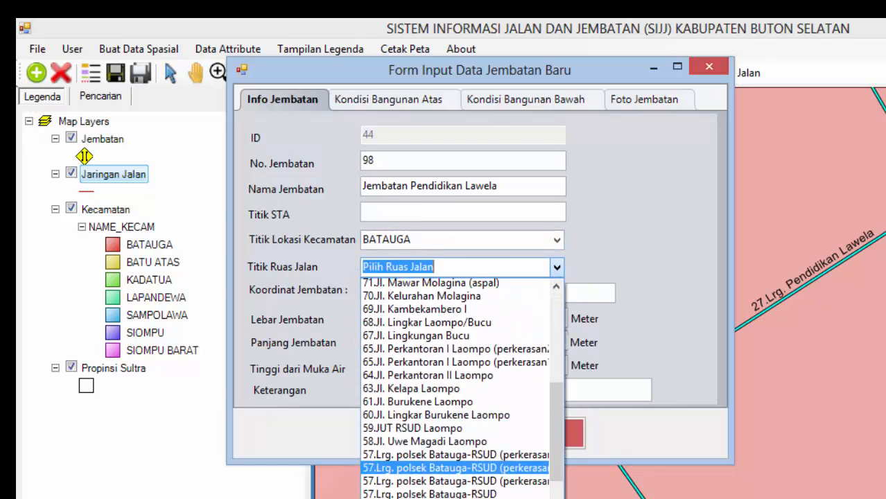
scroll(461, 388, "down", 10)
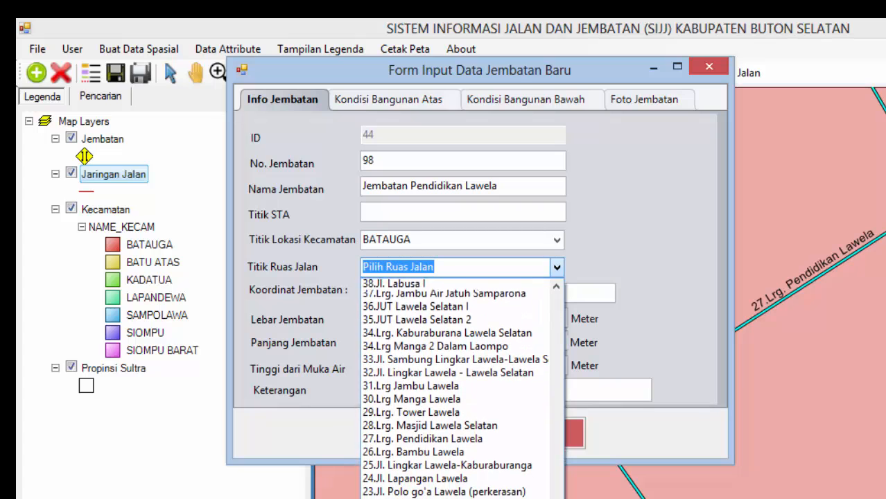
left_click(448, 391)
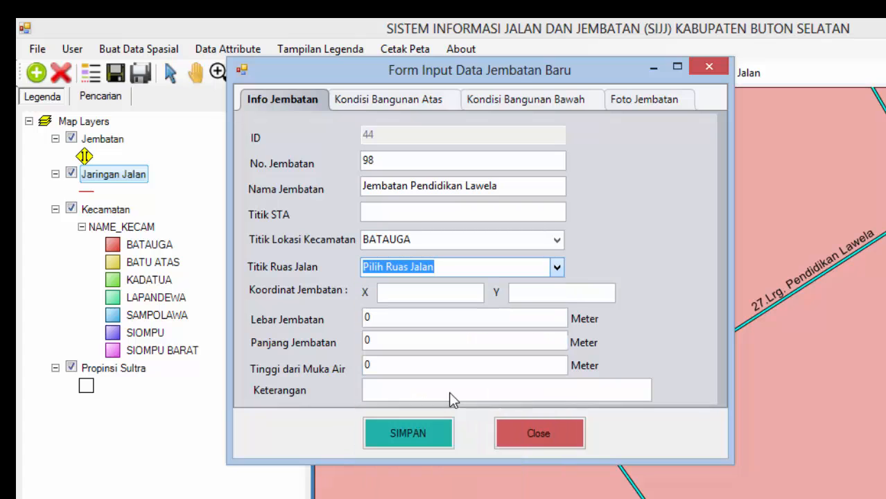
Step: Set the bridge width to 5 m and length to 10 m
left_click(437, 293)
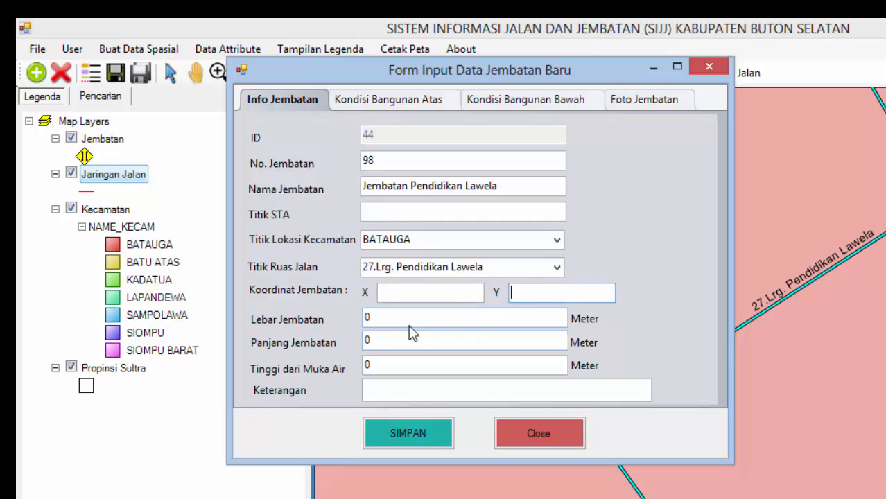
key("Tab")
key("Tab")
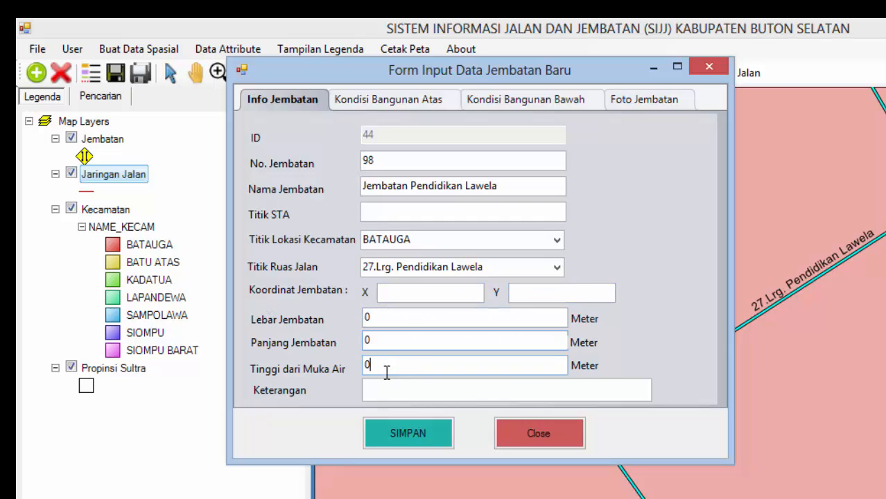
left_click(416, 103)
left_click(281, 101)
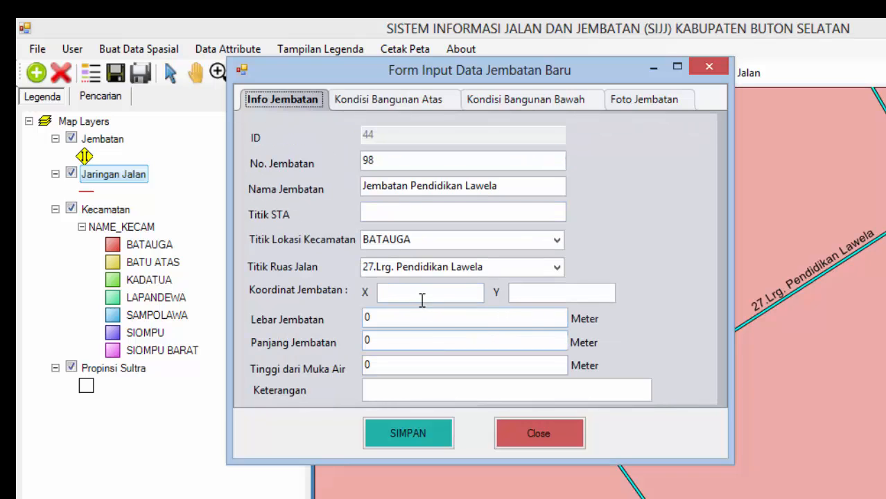
left_click(407, 316)
left_click_drag(376, 336, 270, 313)
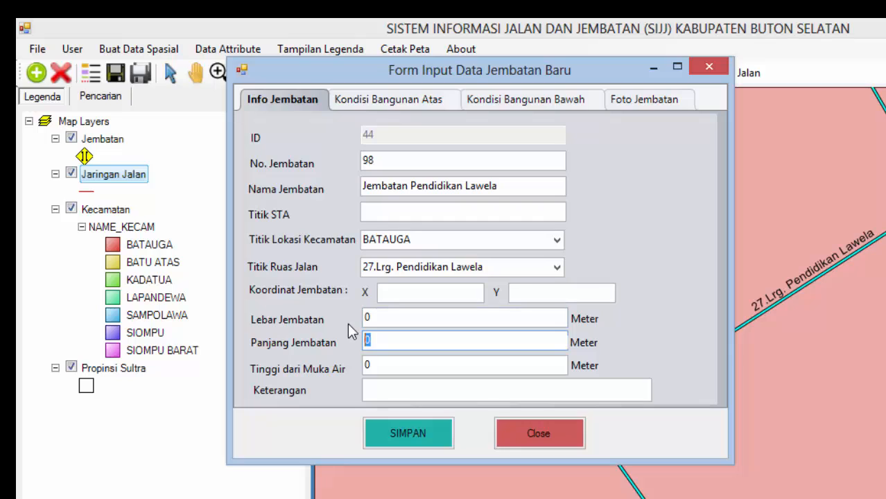
left_click_drag(375, 314, 269, 298)
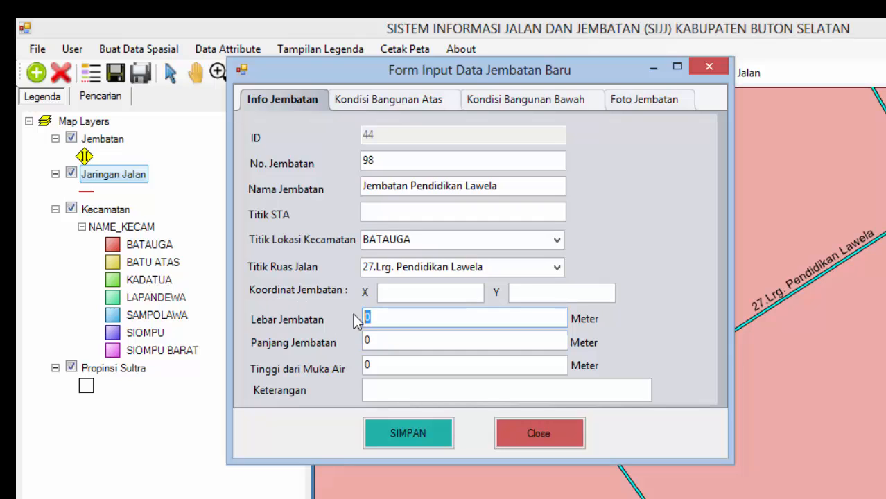
type("5")
key("Tab")
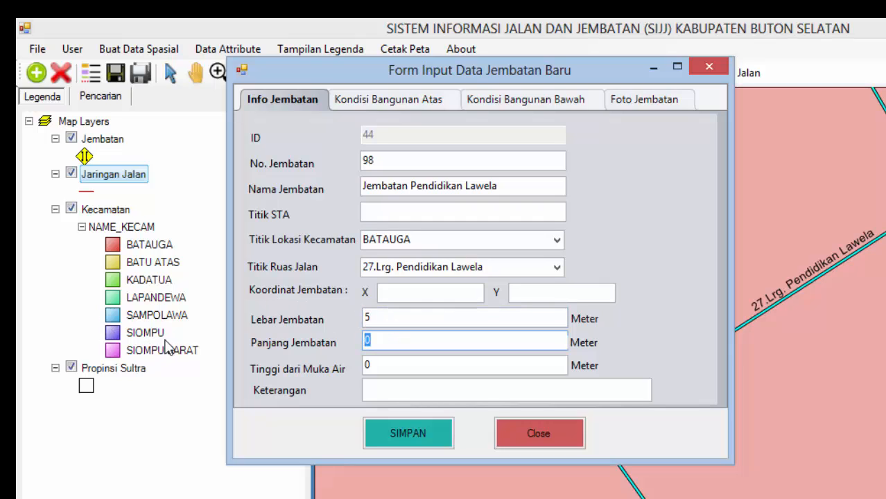
type("10")
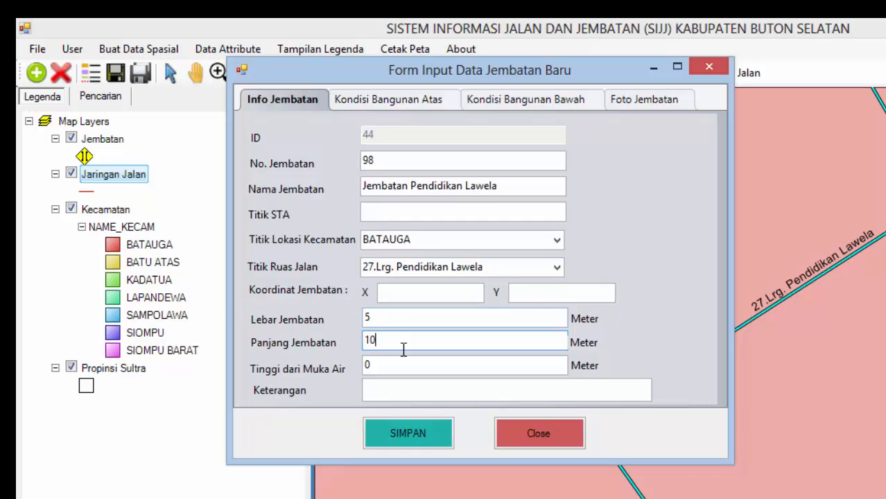
key("Tab")
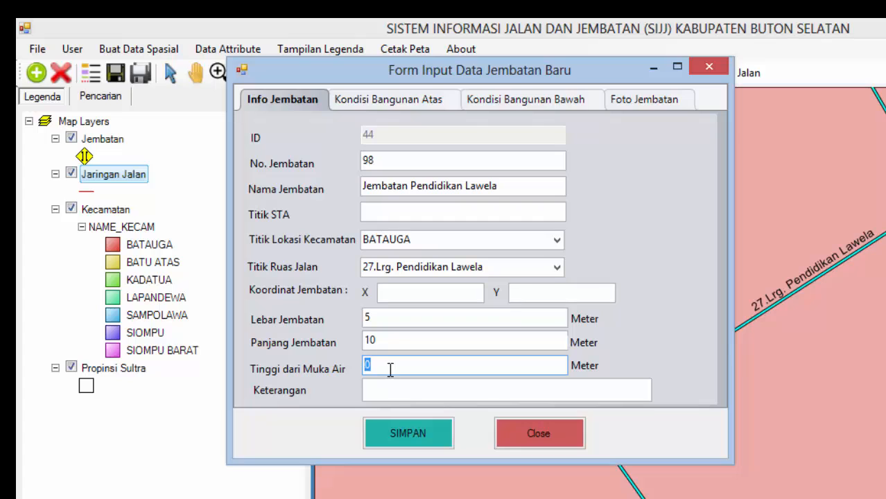
Step: Set upper-structure type BBT with Lantai BAIK, Trotoar SEDANG, Lening SEDANG, Pagar BAIK
left_click(384, 97)
left_click(414, 148)
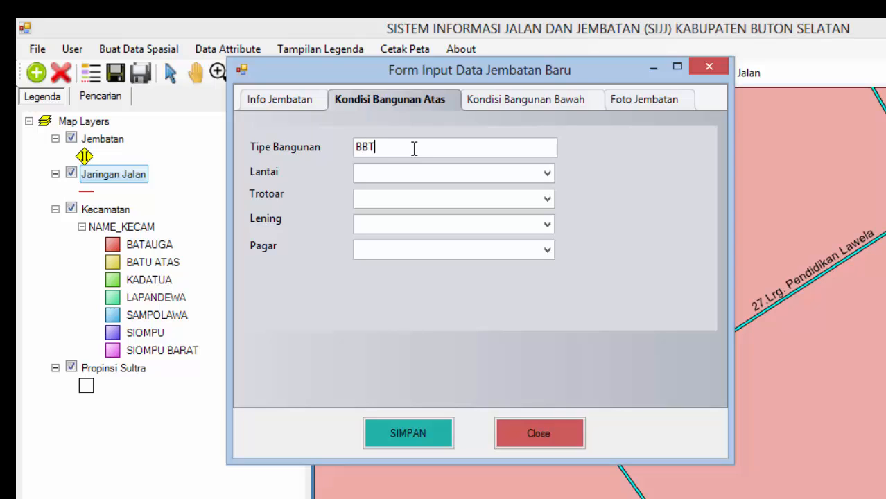
left_click(500, 172)
left_click(547, 174)
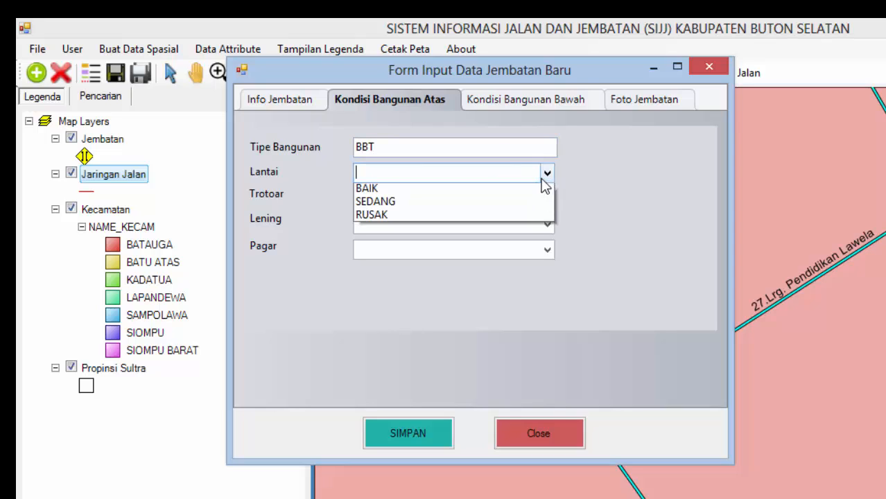
left_click(548, 199)
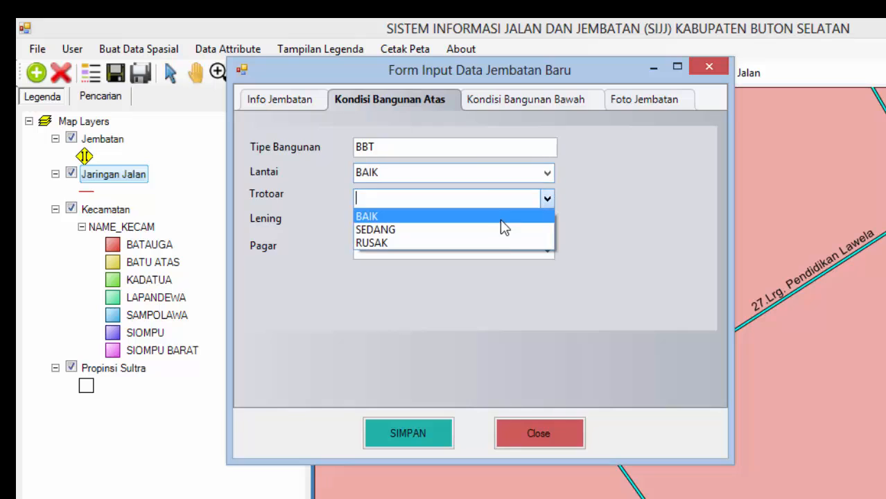
left_click(504, 232)
left_click(547, 224)
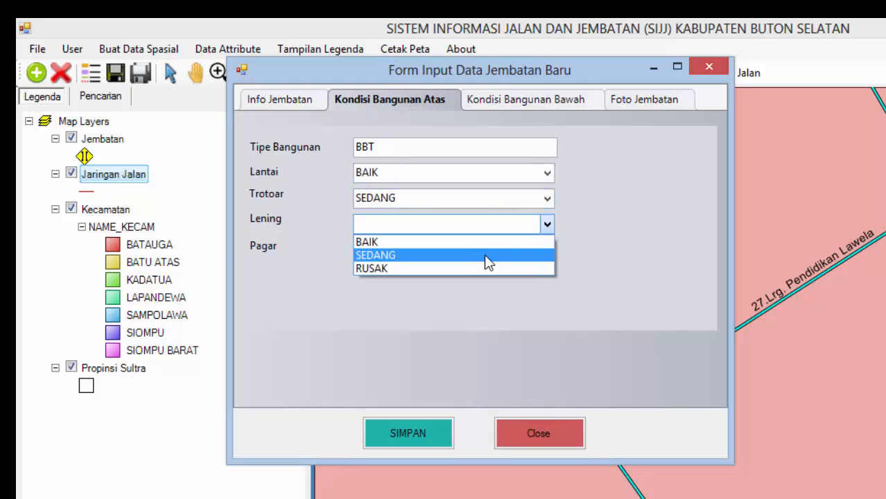
left_click(485, 255)
left_click(548, 248)
left_click(501, 264)
Step: Set the lower-structure Pondasi and Gelagar conditions to SEDANG
left_click(520, 99)
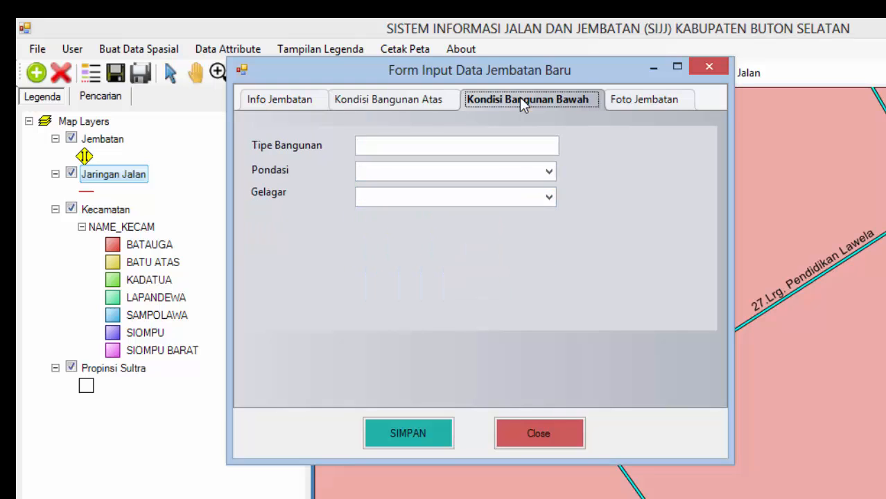
left_click(552, 175)
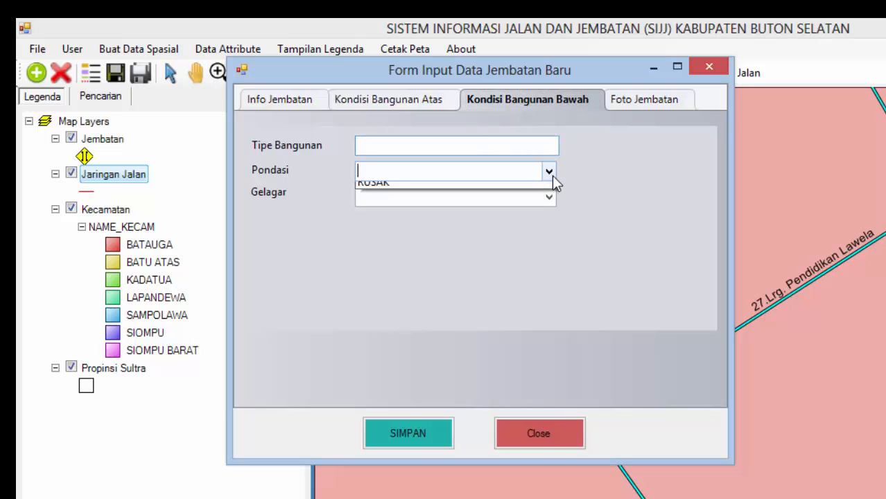
left_click(478, 199)
left_click(549, 198)
left_click(495, 226)
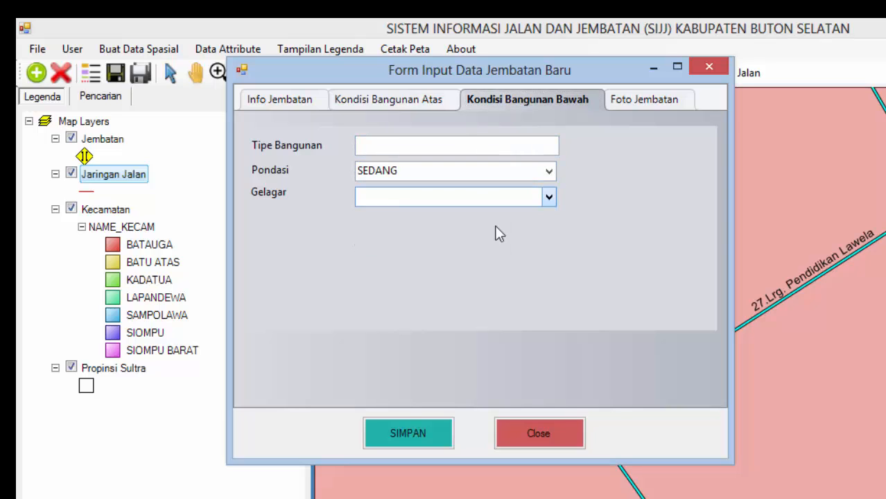
left_click(621, 117)
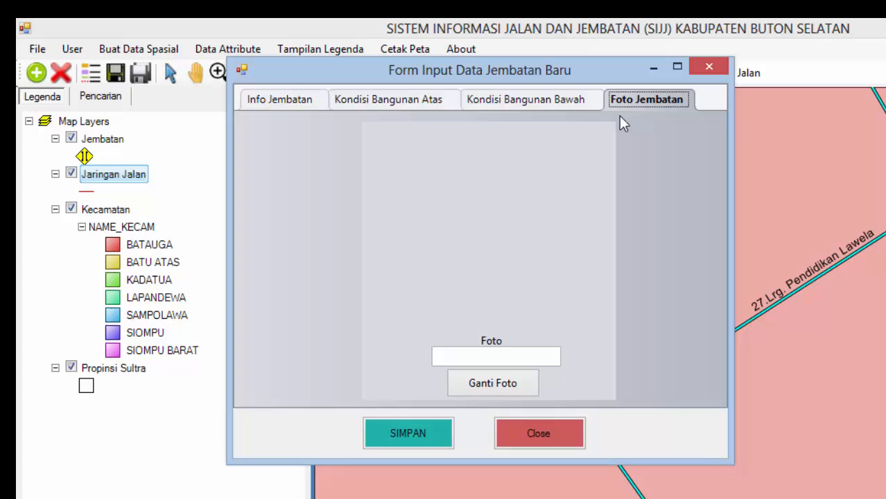
Step: Load DSCN2444.JPG as the bridge photo on the Foto Jembatan page
left_click(504, 386)
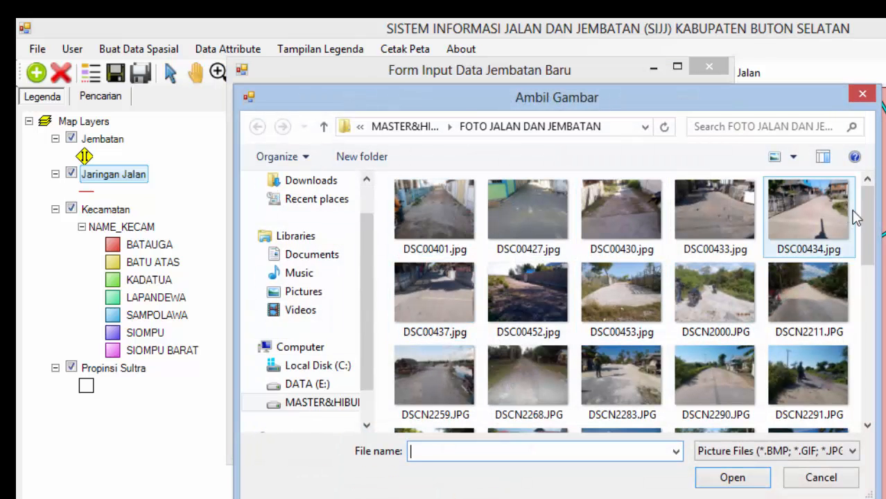
left_click_drag(875, 213, 880, 357)
left_click(501, 320)
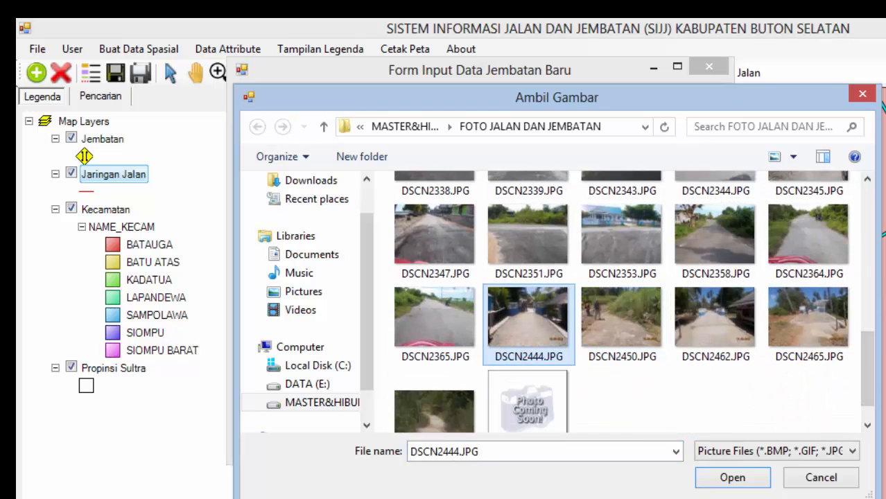
left_click(732, 477)
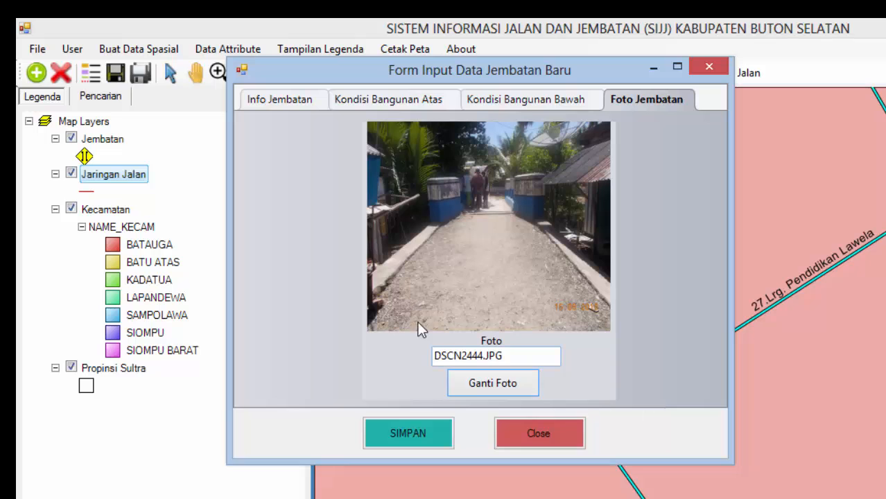
Step: Save bridge 44, finish bridge creation, and make the Jembatan layer active
left_click(414, 430)
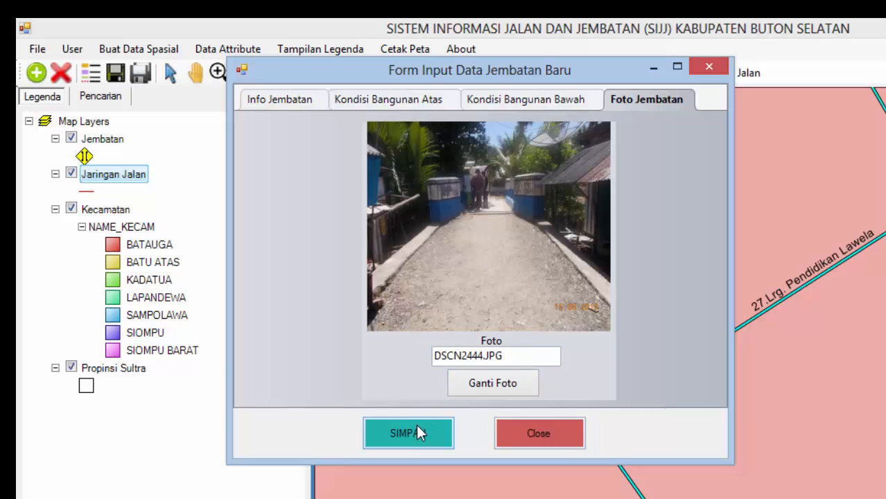
left_click(128, 50)
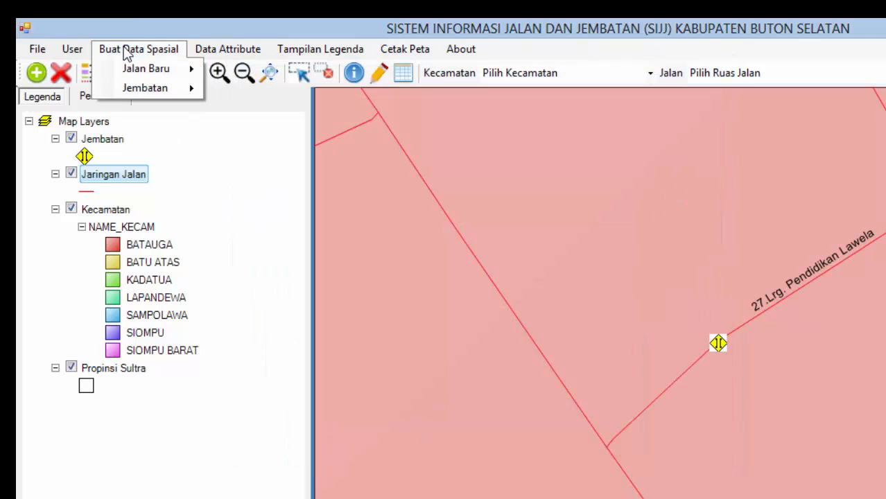
mouse_move(144, 90)
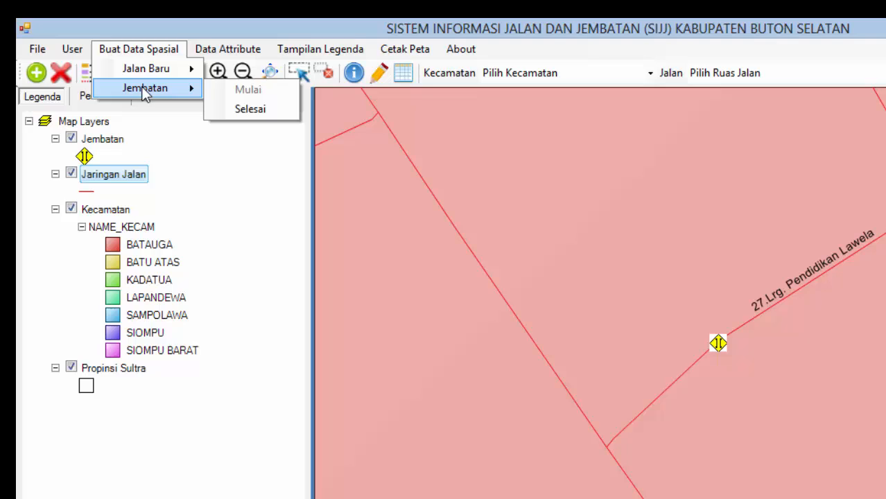
left_click(251, 110)
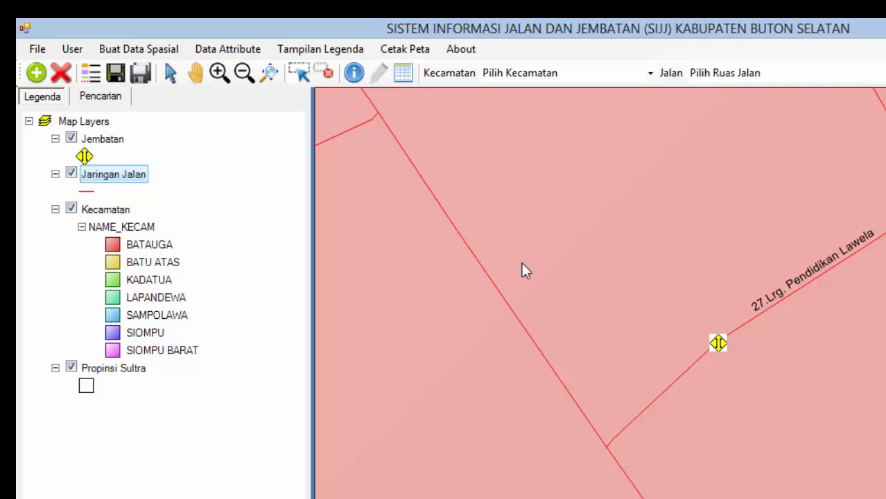
left_click(99, 139)
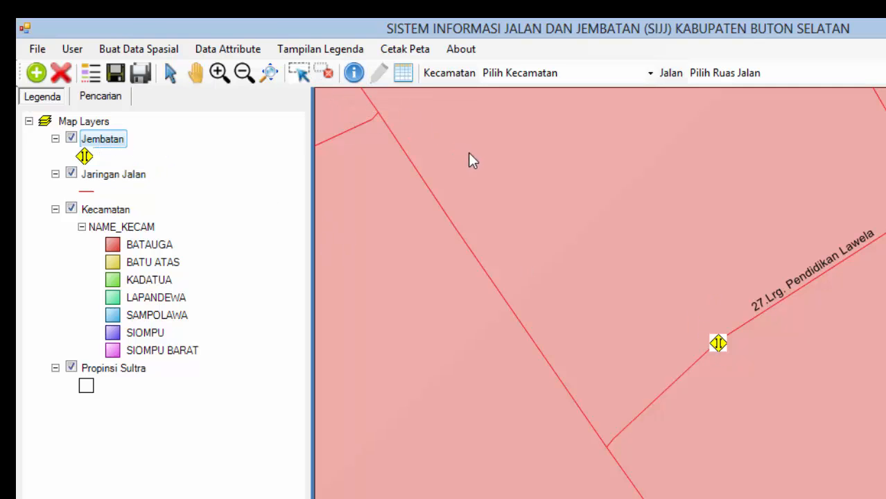
Step: Box-select bridge 44 on the map and review its structure condition and photo tabs
left_click(352, 73)
left_click_drag(692, 323, 742, 360)
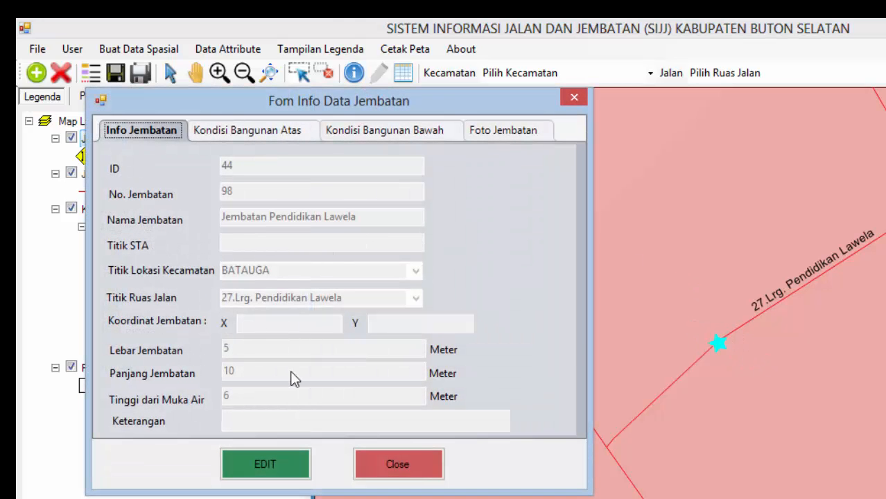
left_click(244, 129)
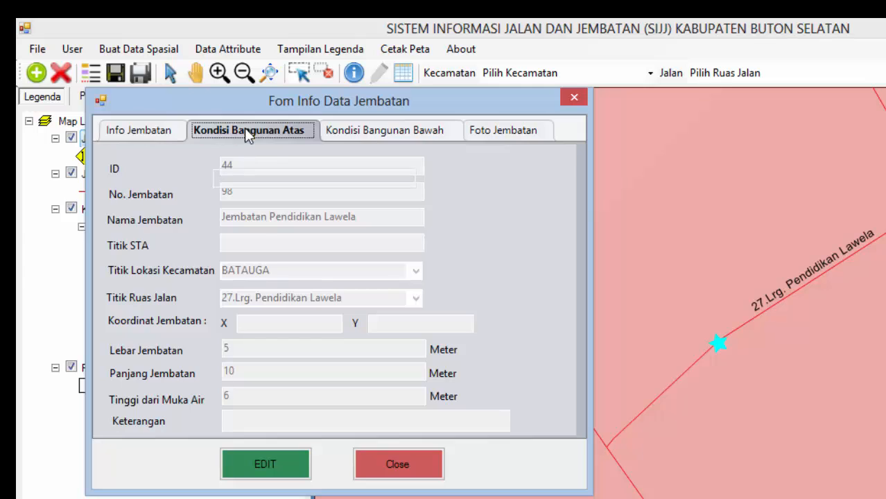
left_click(364, 130)
left_click(501, 132)
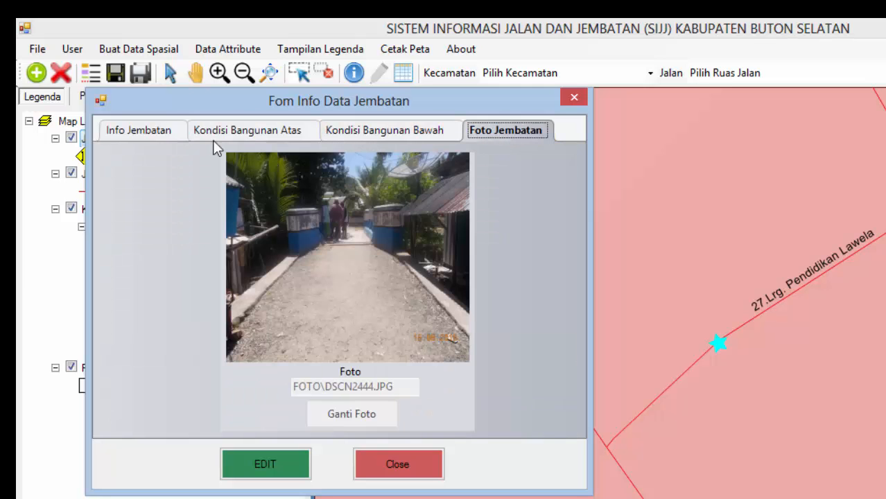
left_click_drag(280, 104, 436, 95)
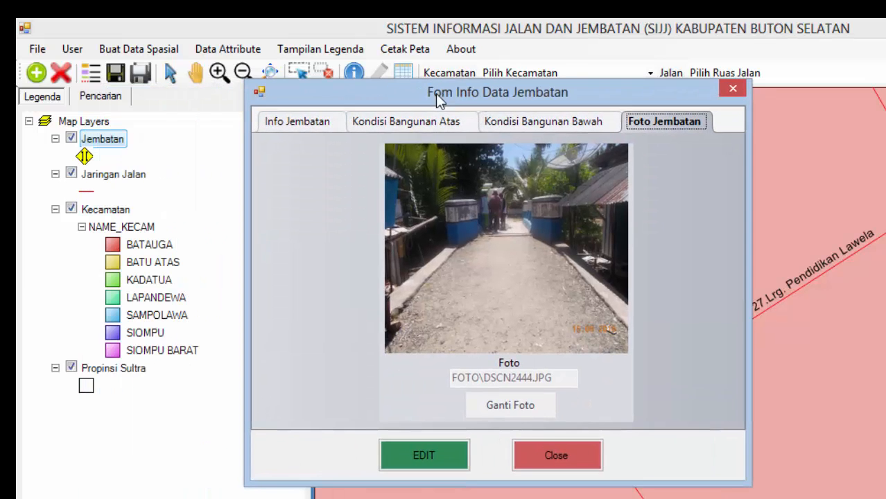
left_click(306, 123)
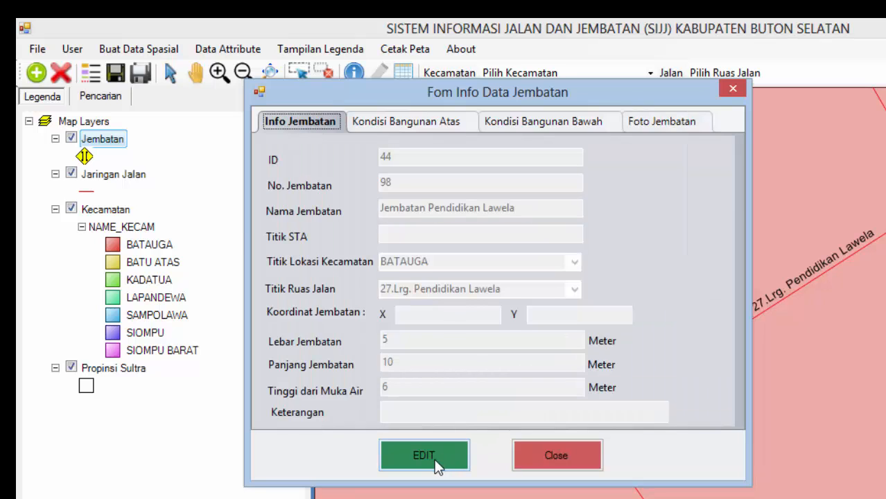
Step: Edit the bridge's Tinggi dari Muka Air from 6 to 7 and save the update
left_click(436, 461)
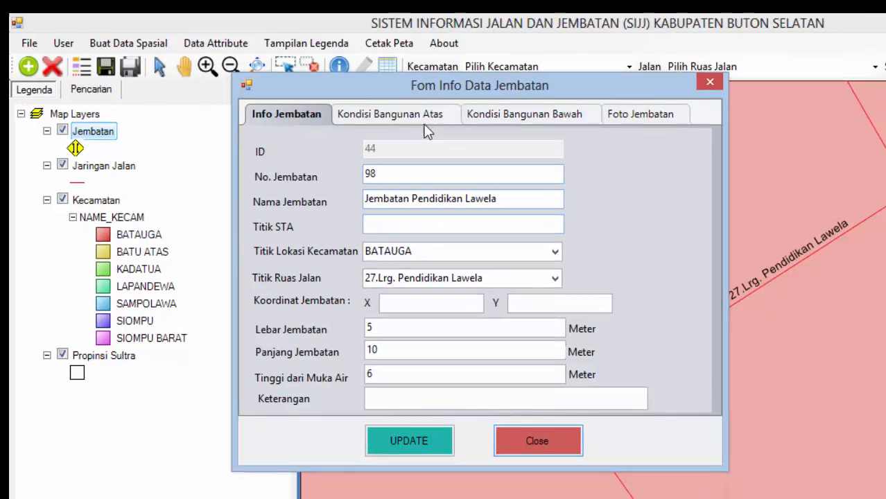
left_click(443, 123)
left_click(300, 124)
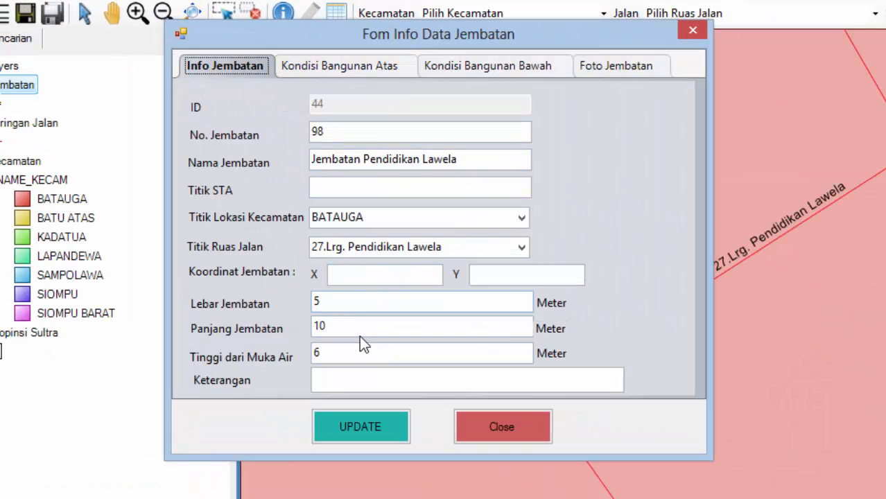
left_click(352, 353)
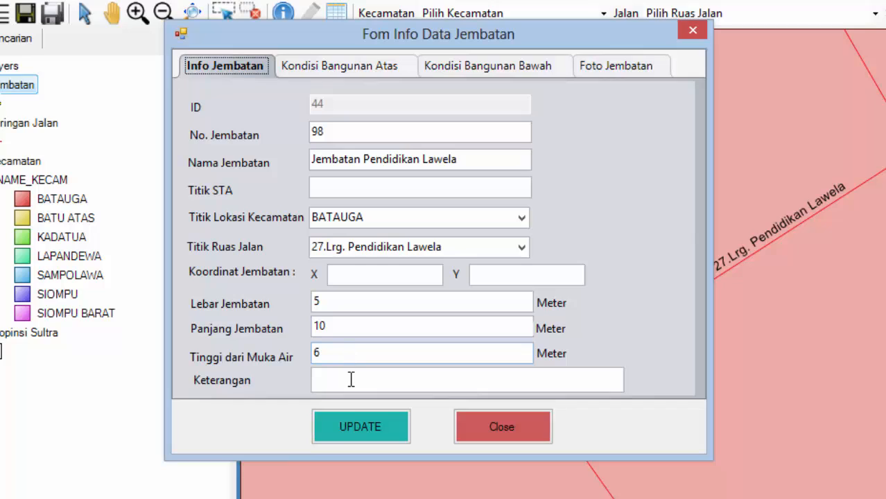
left_click(353, 189)
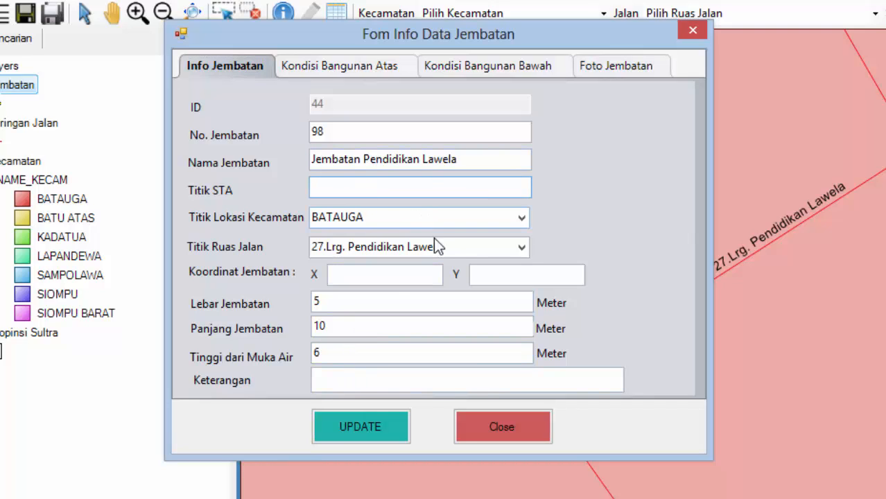
left_click(346, 355)
double_click(311, 354)
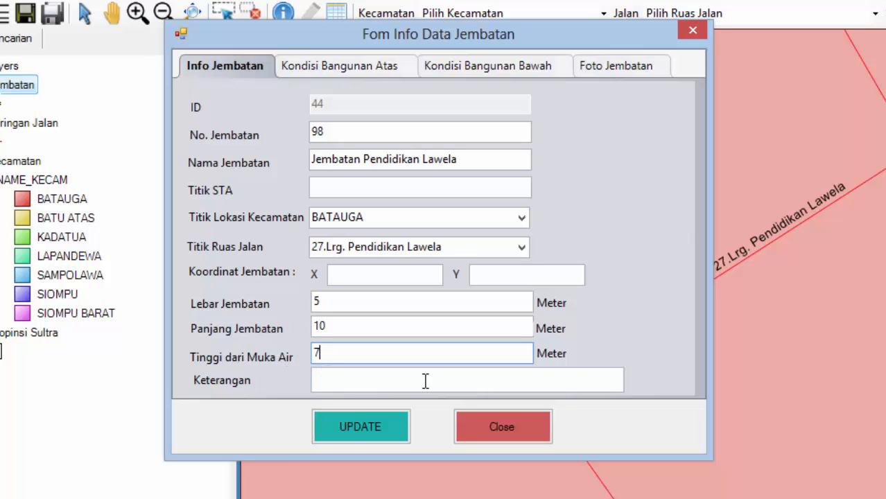
type("7")
left_click(398, 438)
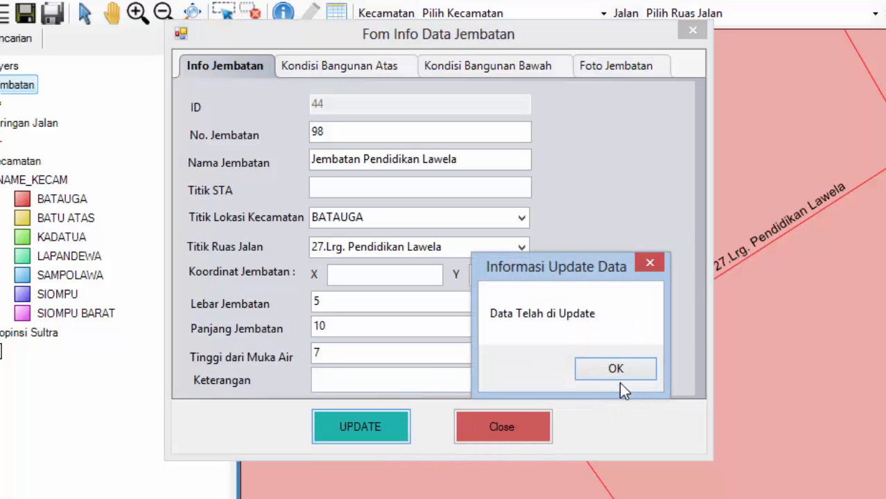
left_click(616, 370)
left_click(485, 443)
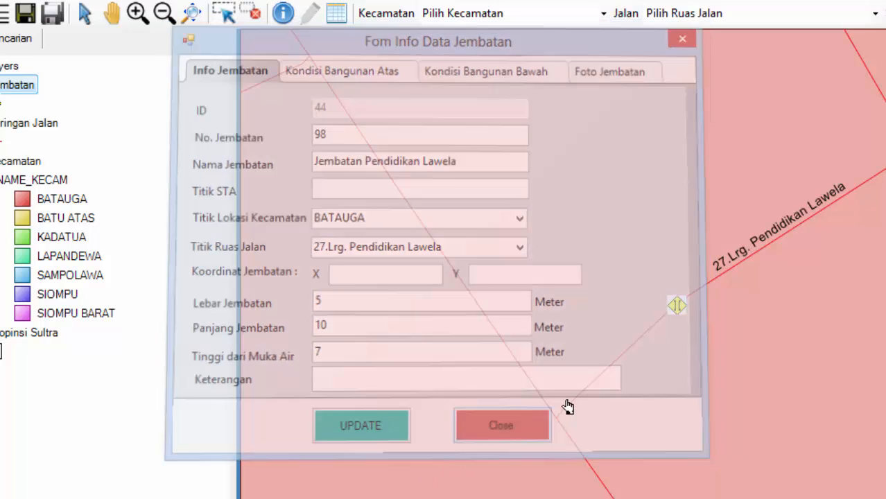
left_click_drag(673, 278, 697, 322)
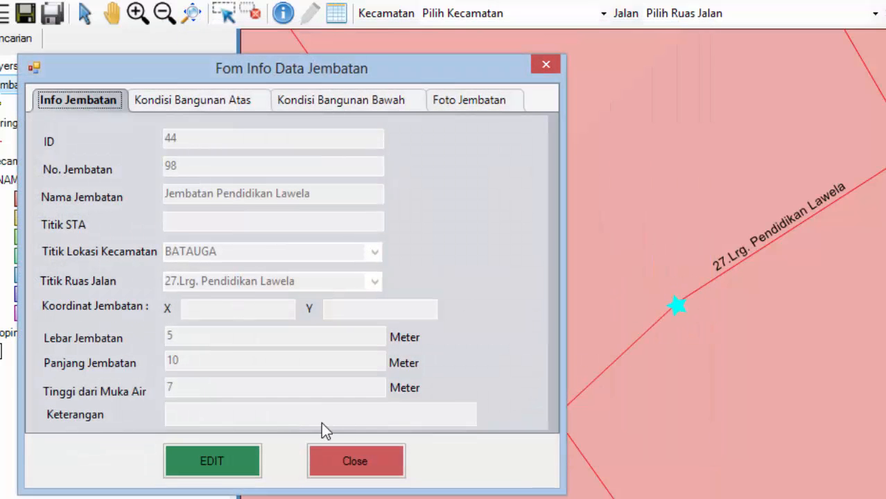
Step: Close the bridge form and zoom to the full regency extent at 1 : 249,900
left_click(372, 459)
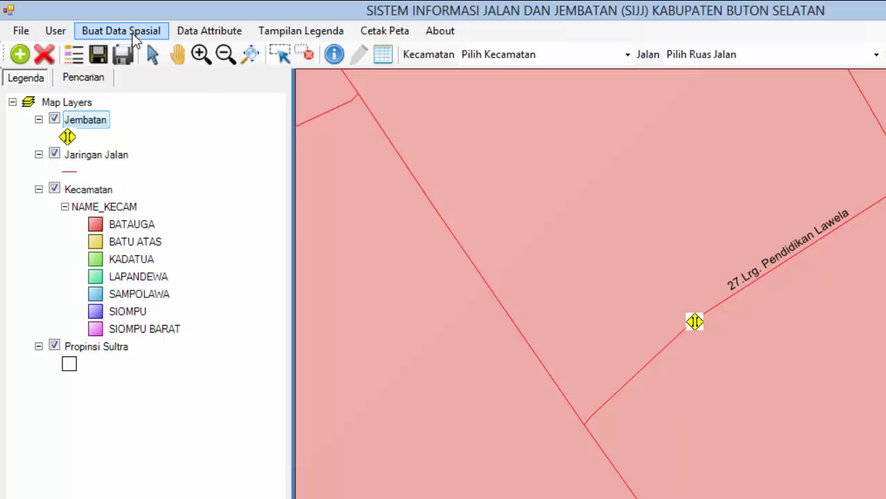
left_click(133, 33)
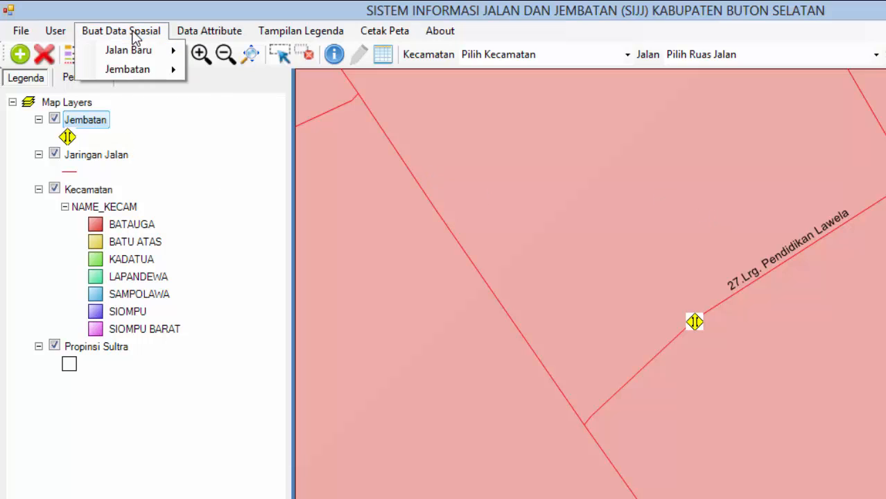
mouse_move(131, 53)
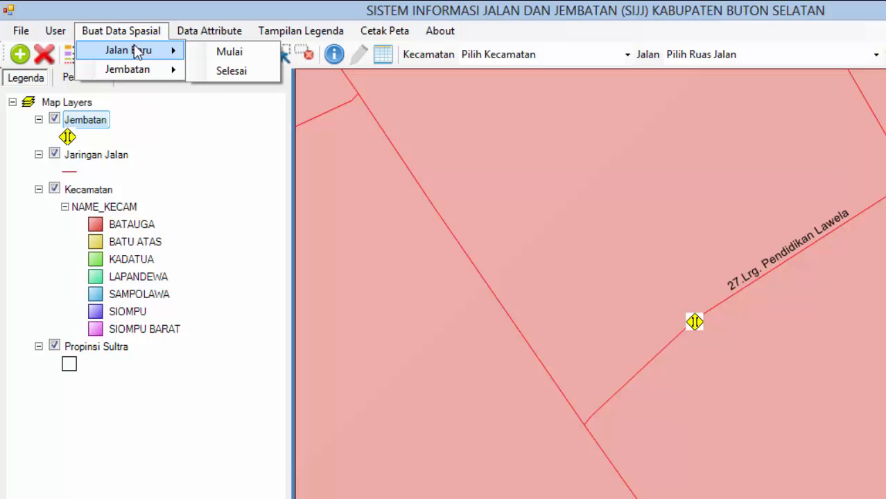
left_click(170, 14)
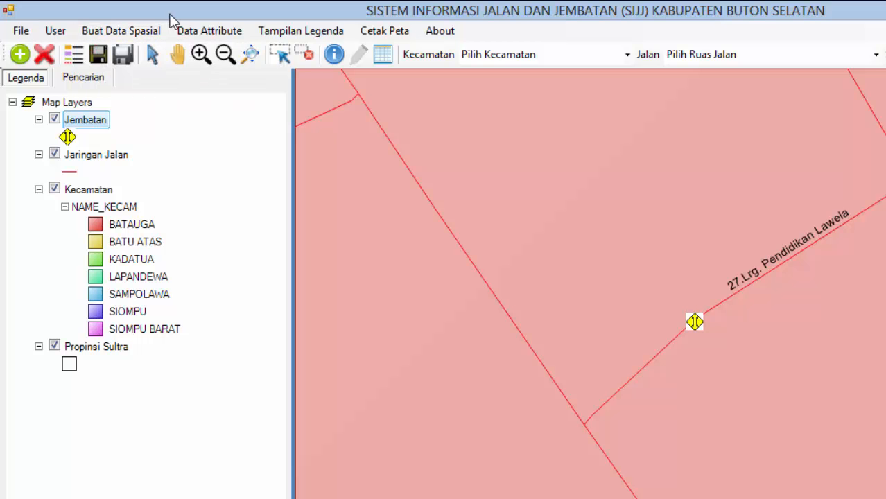
left_click(252, 56)
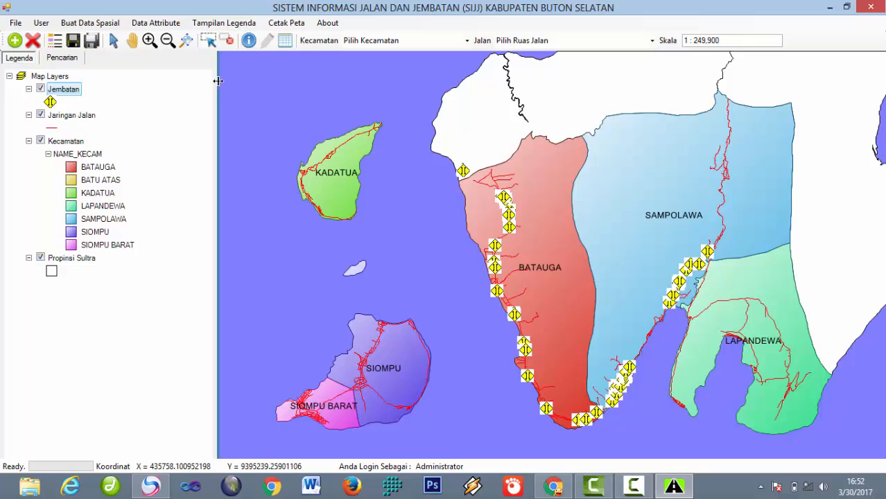
Step: Open the Data Ruas Jalan attribute table and move it to the right
left_click(161, 25)
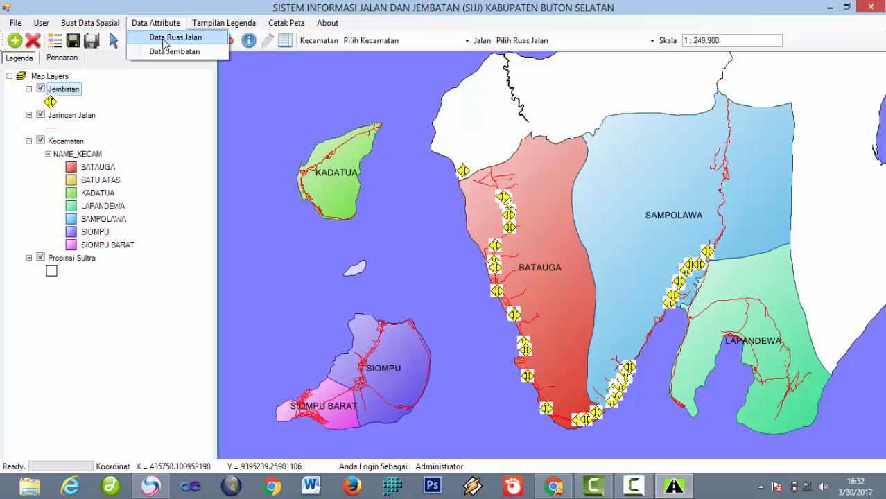
left_click(175, 38)
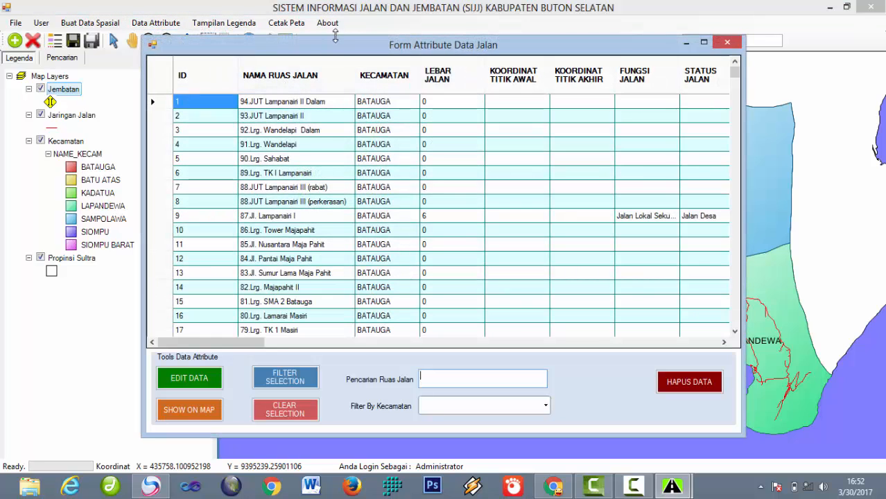
left_click_drag(343, 46, 386, 40)
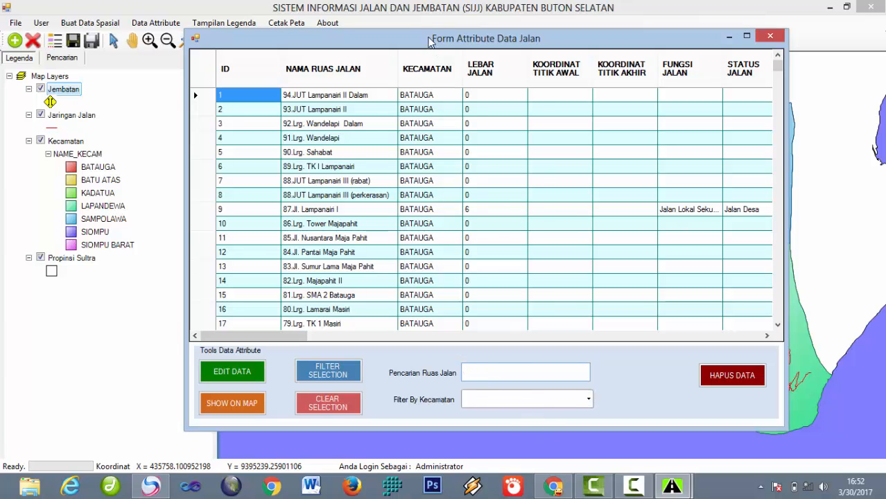
Step: Select road 88.JUT Lampanairi III (rabat) in row 7 and open it with EDIT DATA
left_click_drag(429, 41, 592, 36)
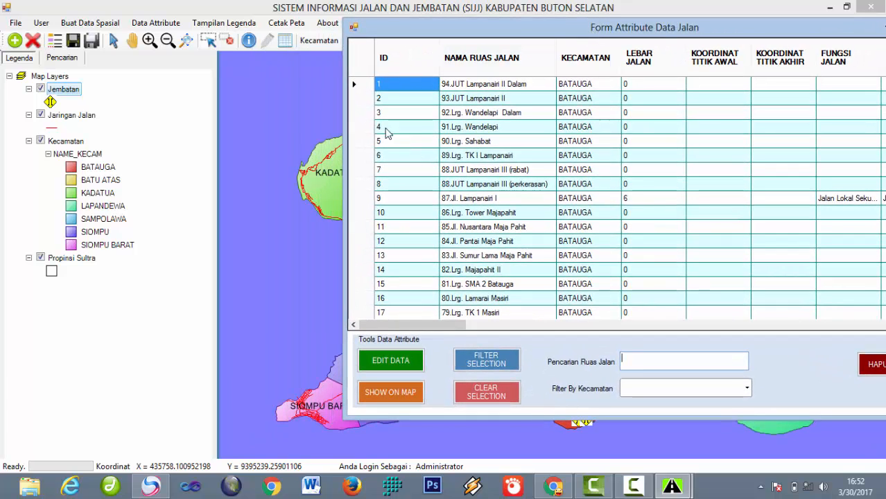
left_click(366, 113)
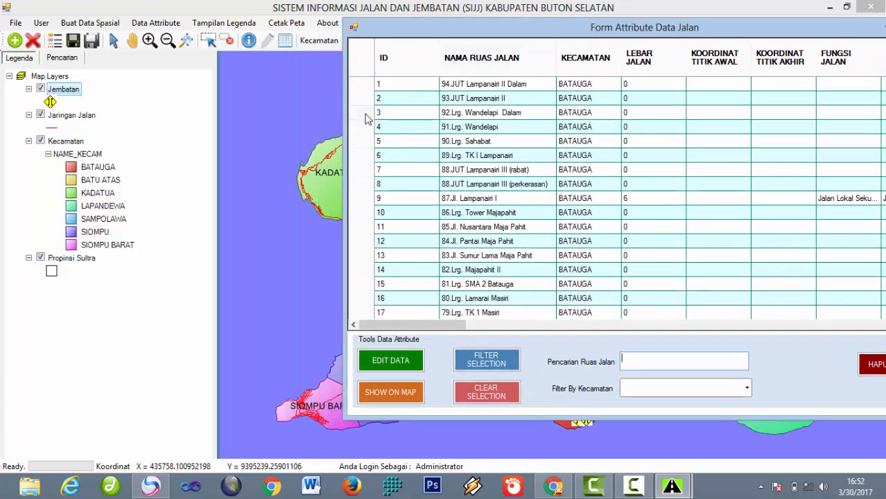
left_click(371, 156)
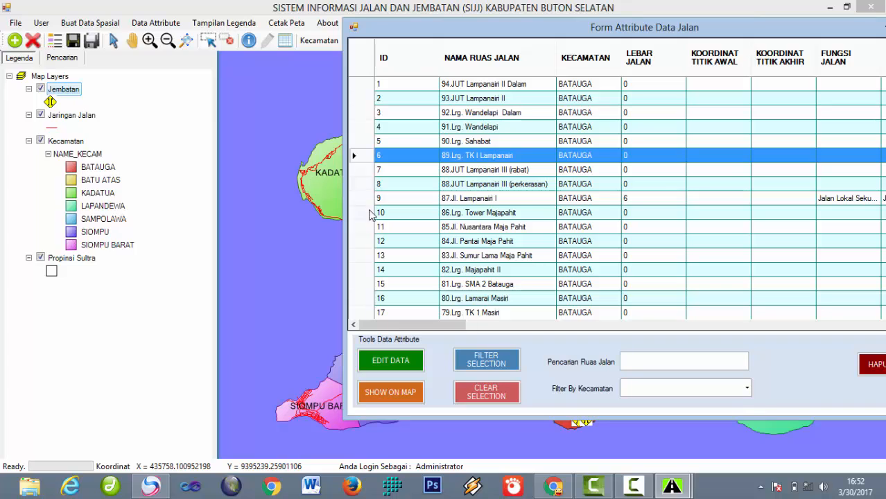
left_click_drag(479, 29, 438, 25)
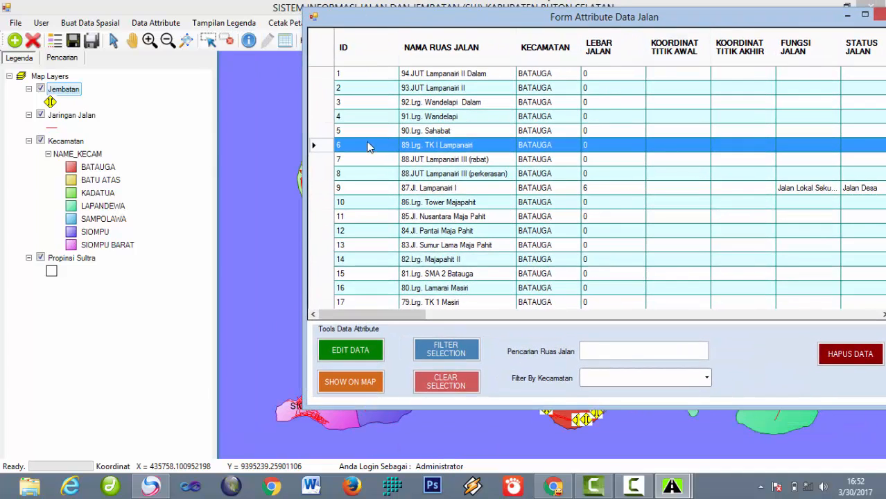
left_click(321, 132)
left_click(321, 117)
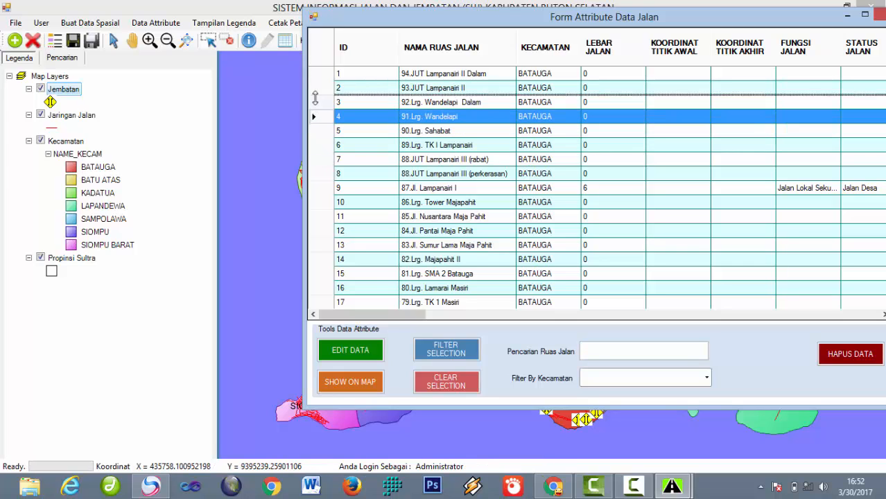
left_click(322, 103)
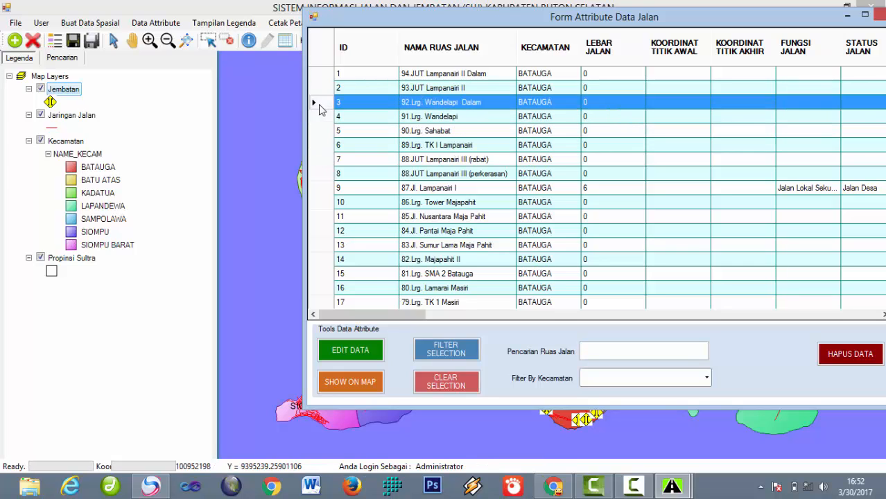
left_click(320, 160)
left_click(341, 354)
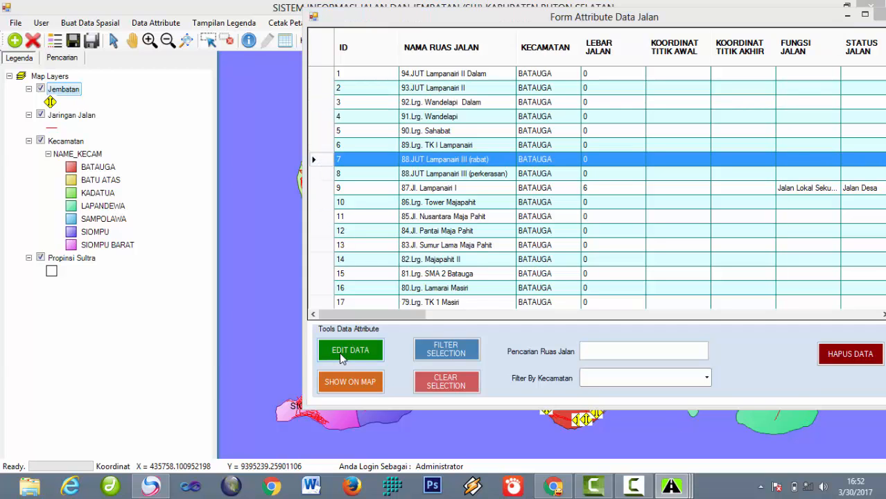
Step: Set Lebar Jalan to 8 and save the update
left_click_drag(303, 100, 494, 67)
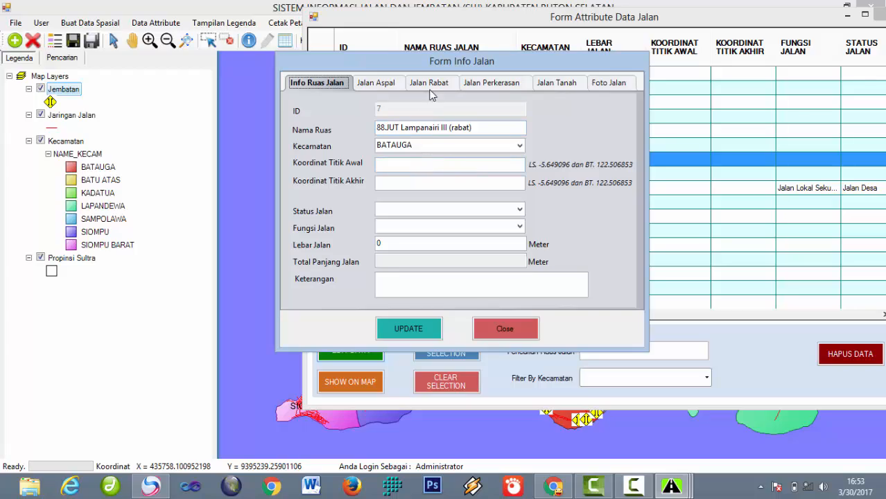
left_click_drag(436, 61, 248, 86)
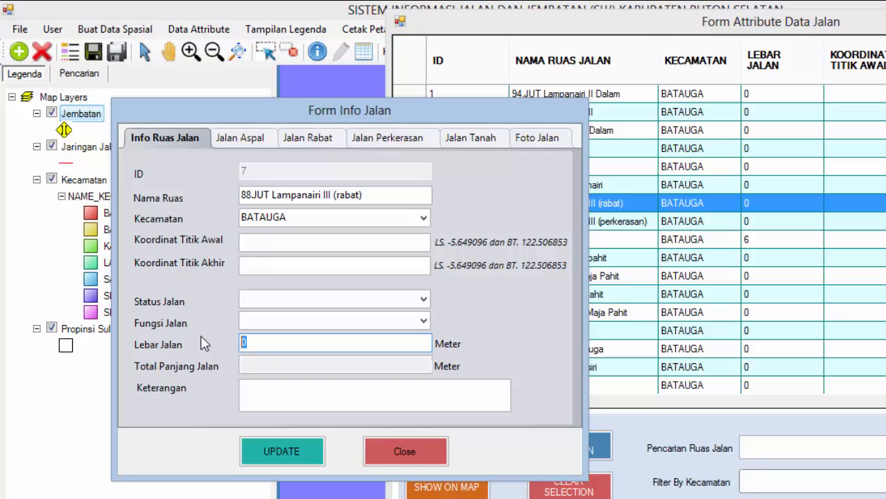
left_click(191, 268)
type("8")
left_click(302, 454)
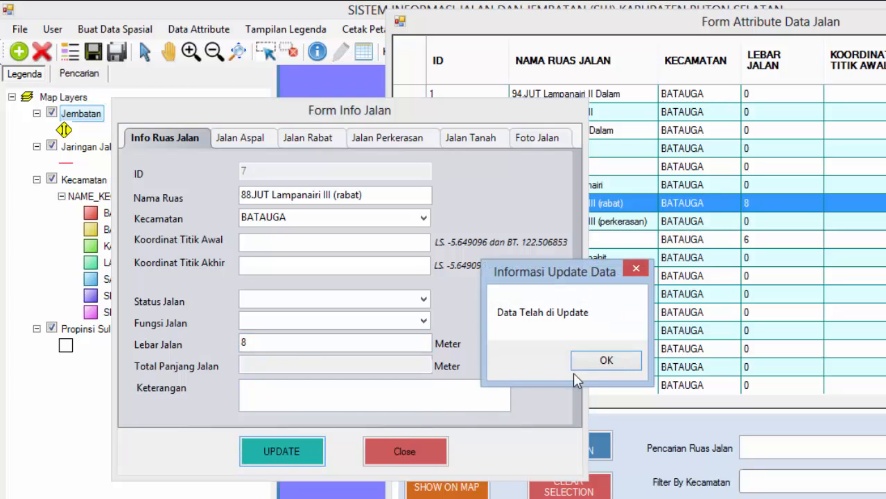
left_click(600, 360)
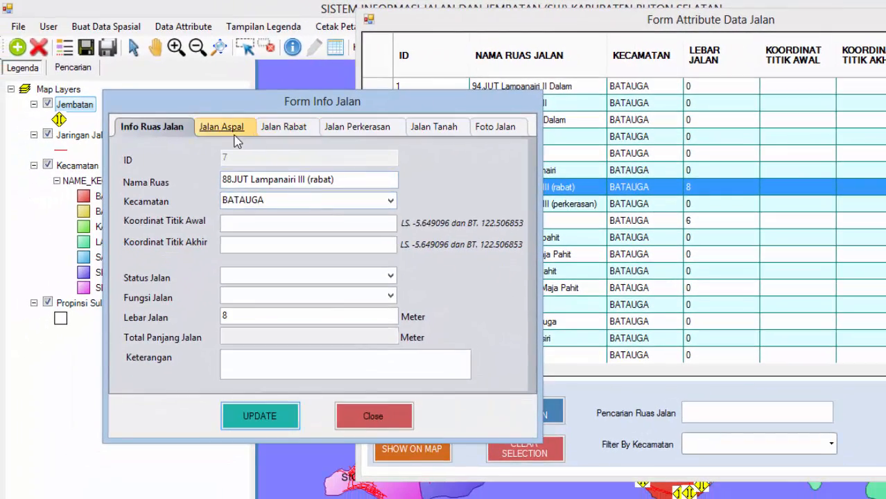
Step: Enter section lengths of 11 for Rabat and 14 for Perkerasan, browsing the Aspal and Tanah tabs
left_click(194, 135)
left_click_drag(236, 230, 154, 226)
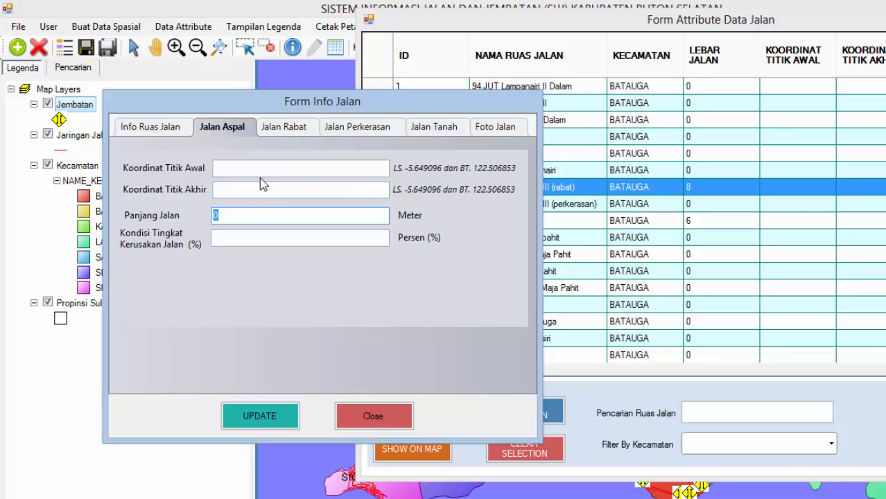
left_click(296, 136)
left_click_drag(241, 219, 166, 214)
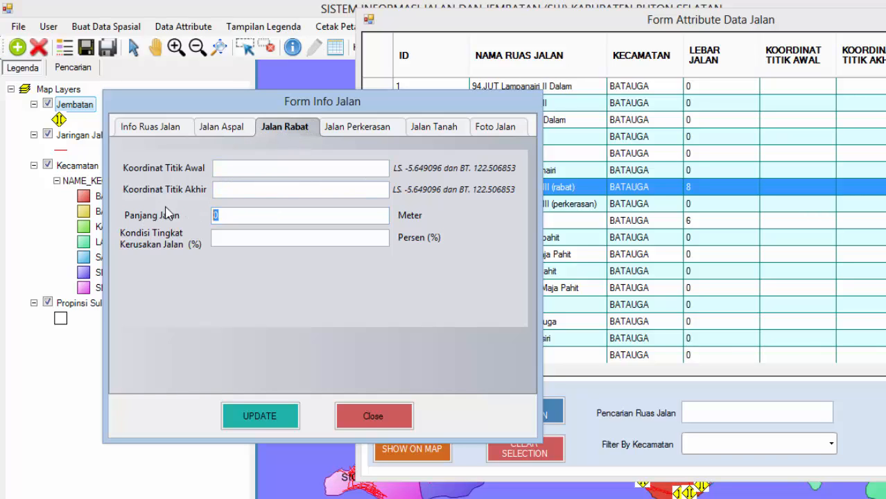
type("11")
left_click(356, 127)
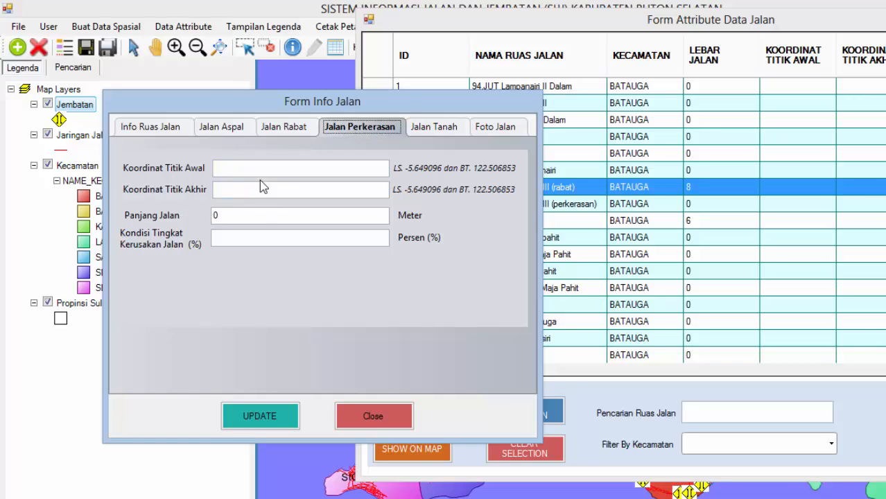
left_click_drag(217, 219, 167, 223)
type("14")
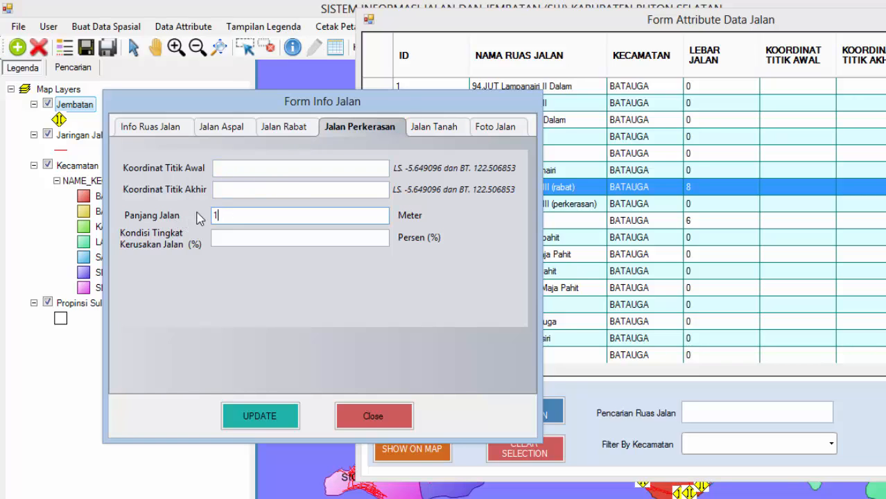
left_click(447, 132)
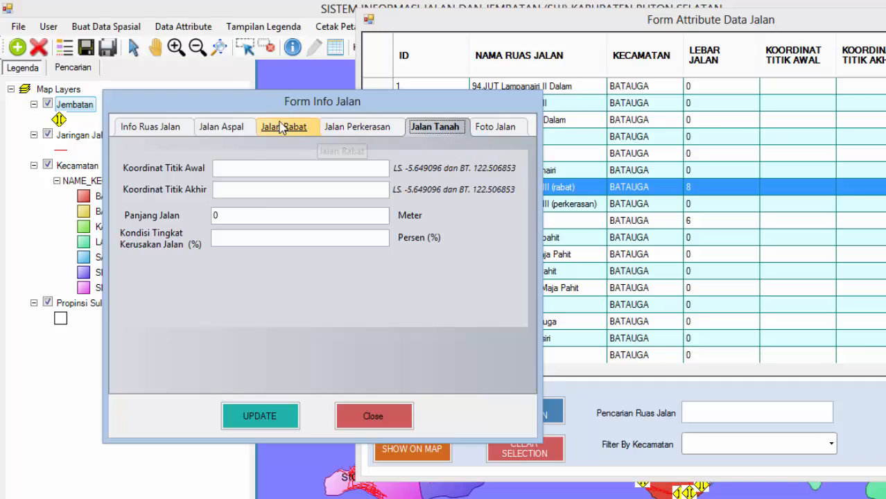
left_click(215, 132)
left_click(168, 131)
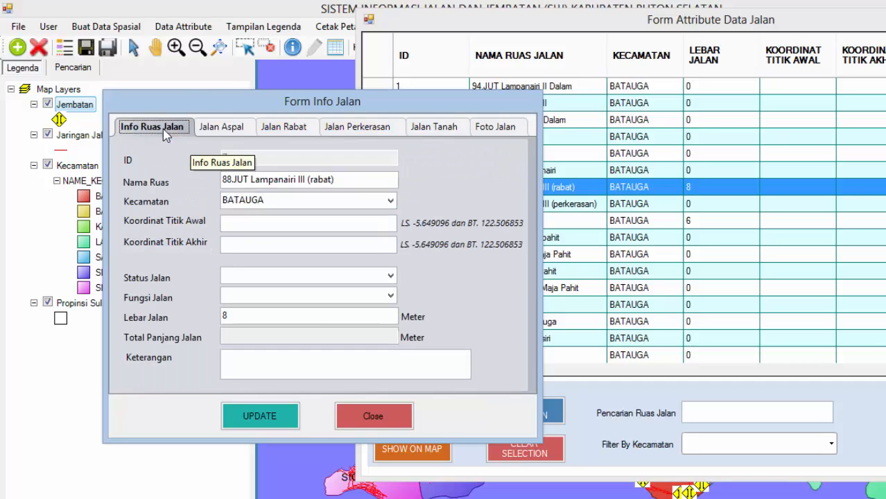
Step: Choose status Jalan Desa and function Jalan Lokal Sekunder, update, and close the form
left_click(391, 277)
left_click(392, 322)
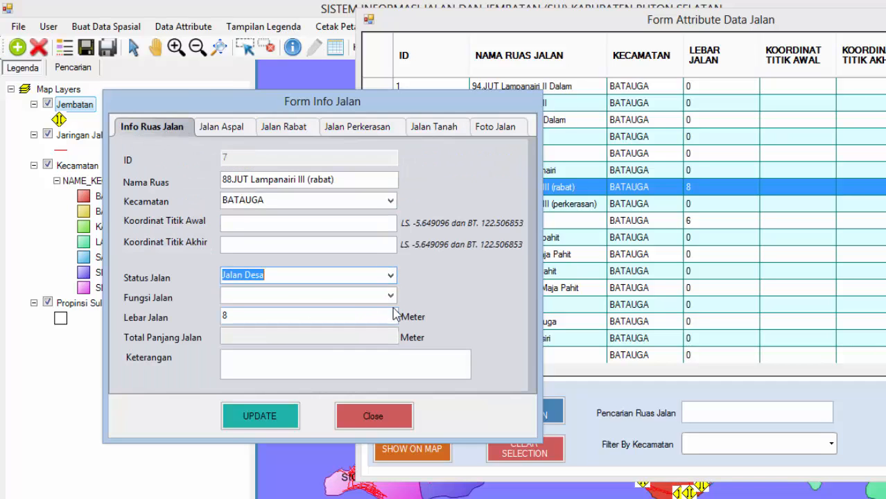
left_click(390, 296)
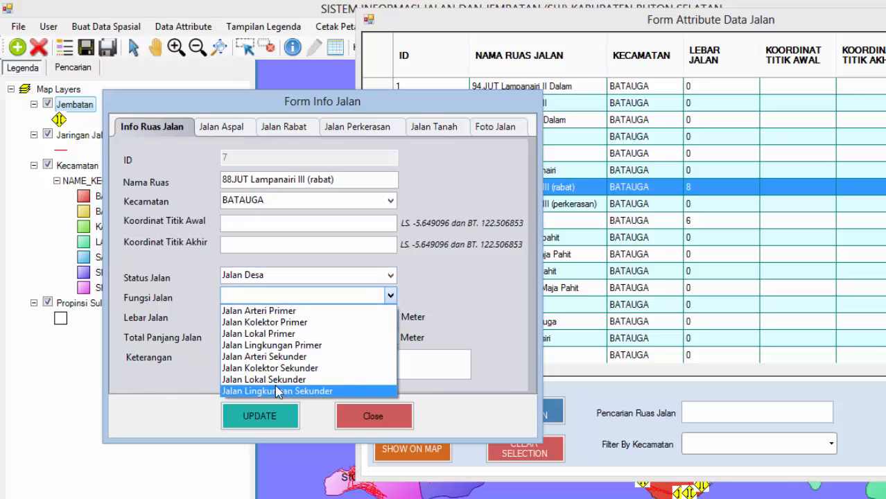
left_click(277, 379)
left_click(265, 428)
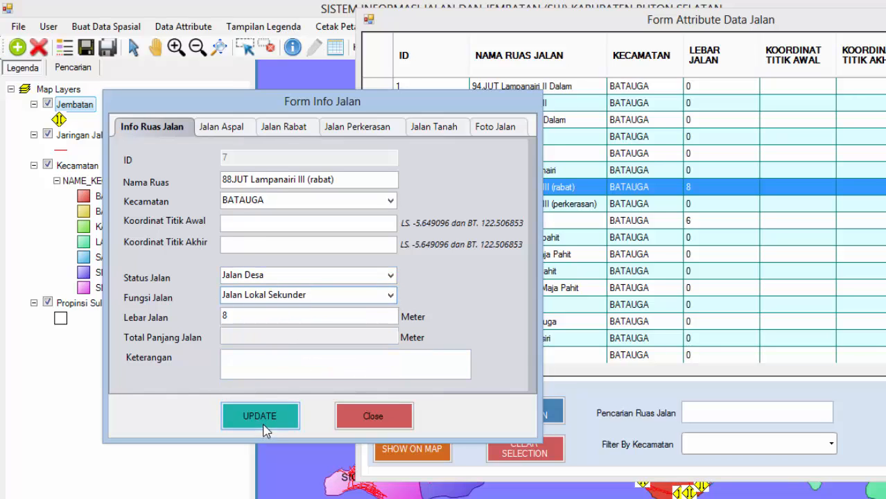
left_click(559, 333)
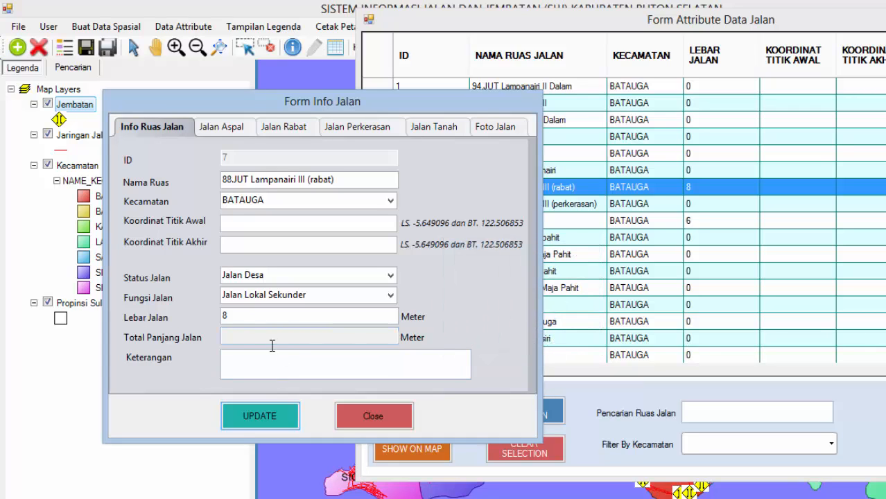
left_click(371, 418)
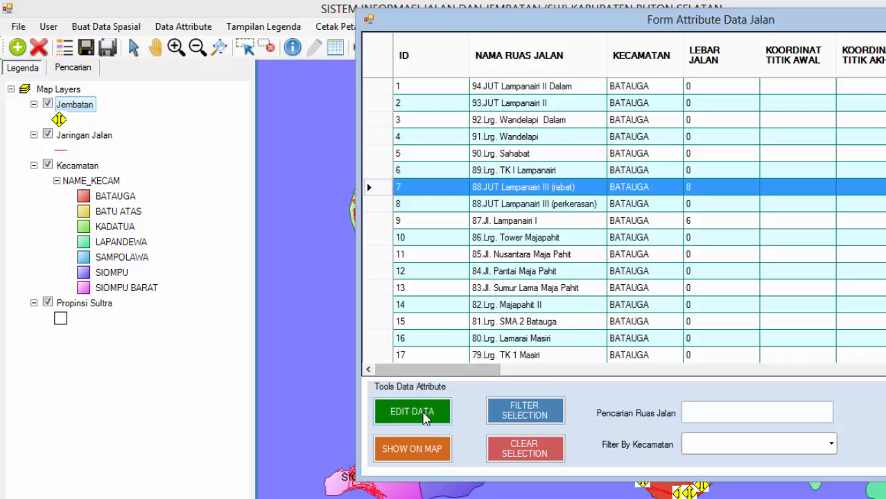
left_click(416, 412)
double_click(262, 368)
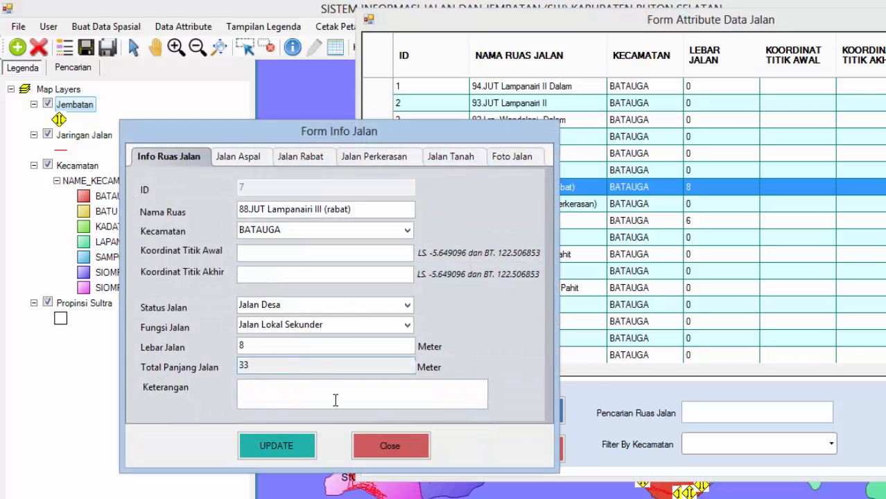
left_click(389, 447)
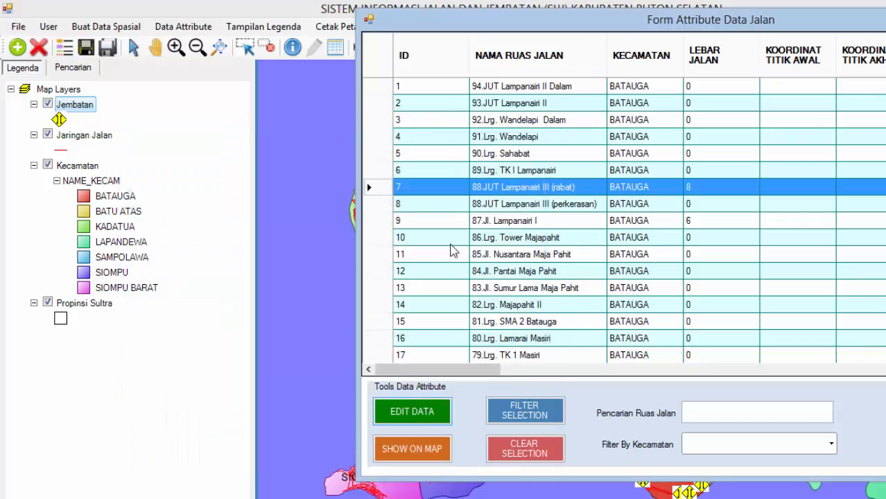
left_click_drag(632, 22, 517, 37)
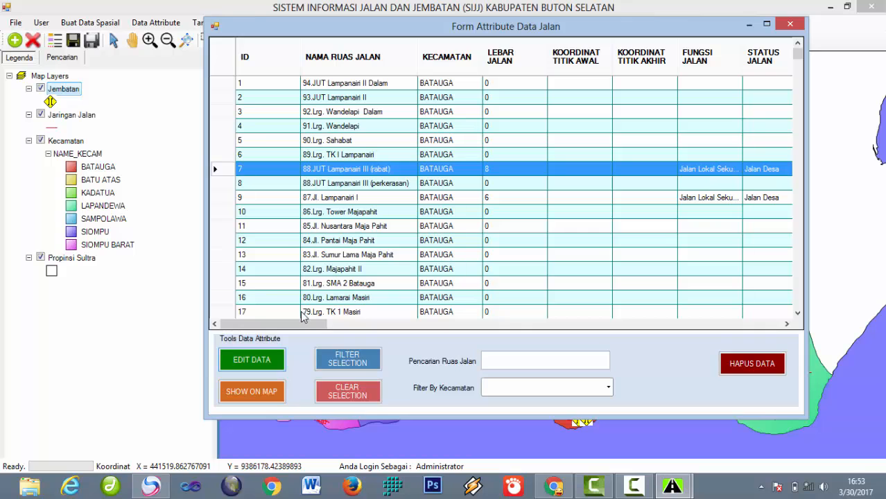
left_click_drag(292, 327, 267, 347)
left_click_drag(379, 33, 567, 29)
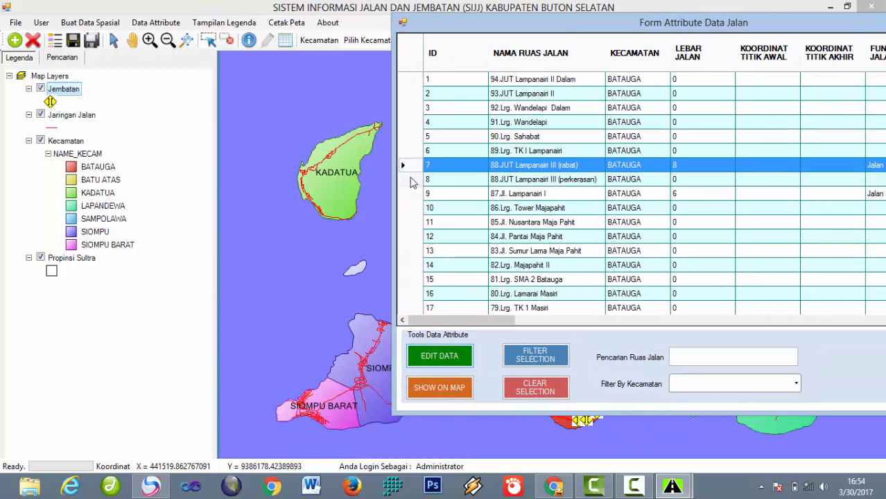
left_click_drag(466, 26, 578, 365)
left_click(847, 7)
Step: Zoom the map to 88.JUT Lampanairi III (rabat) and clear the table's row selection
left_click(525, 422)
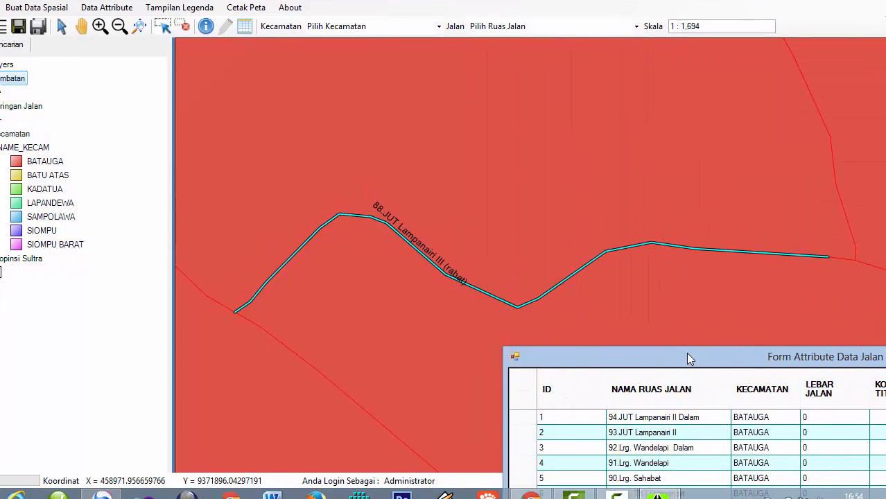
left_click_drag(685, 352, 568, 48)
left_click(548, 433)
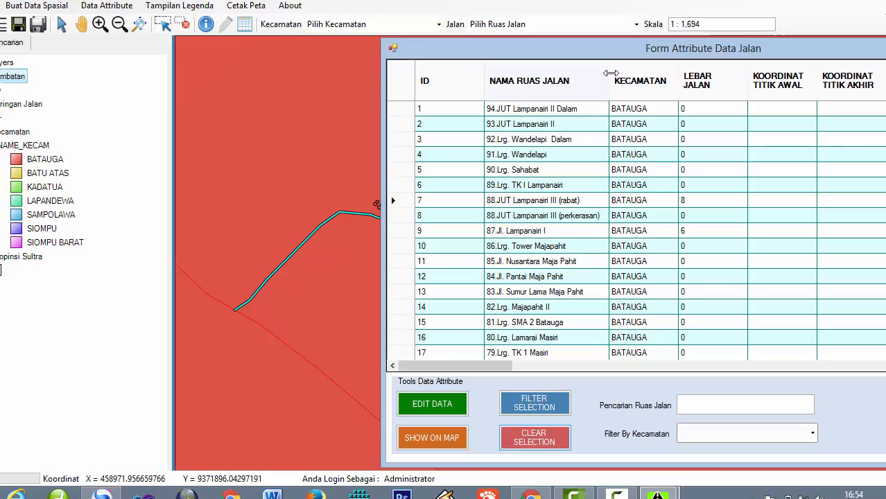
left_click_drag(638, 59, 503, 48)
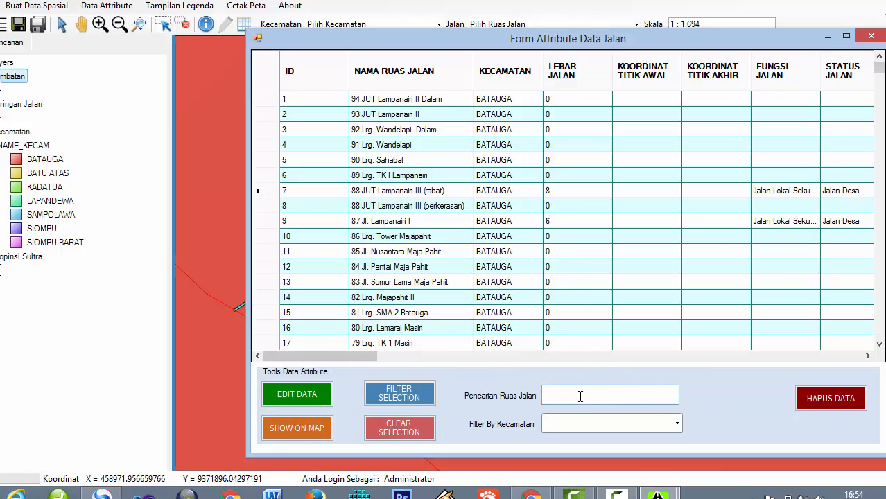
Step: Search roads for 'idola' and open 05.Lrg. Idola Poogalampa (ID 101) for editing
left_click_drag(882, 77, 872, 132)
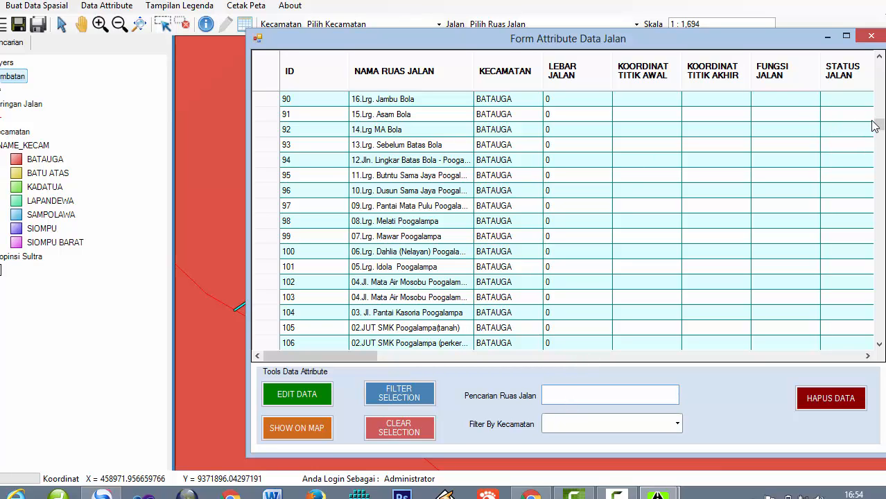
left_click_drag(879, 124, 879, 63)
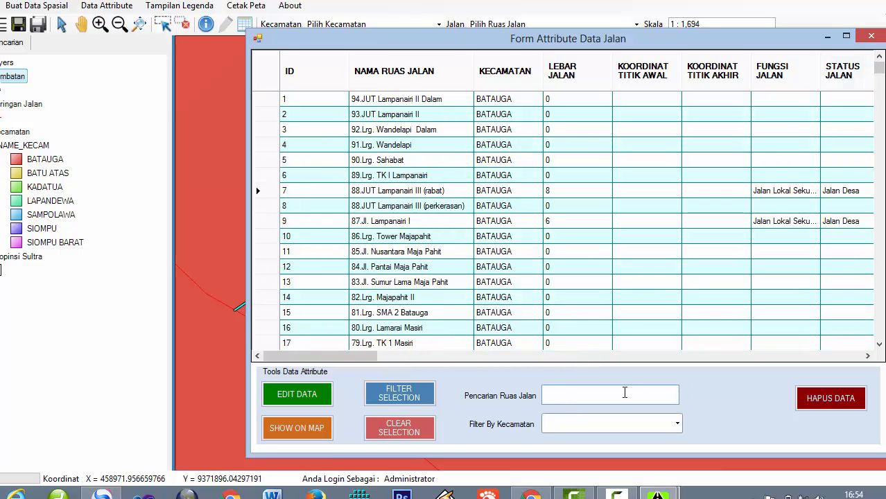
type("idola")
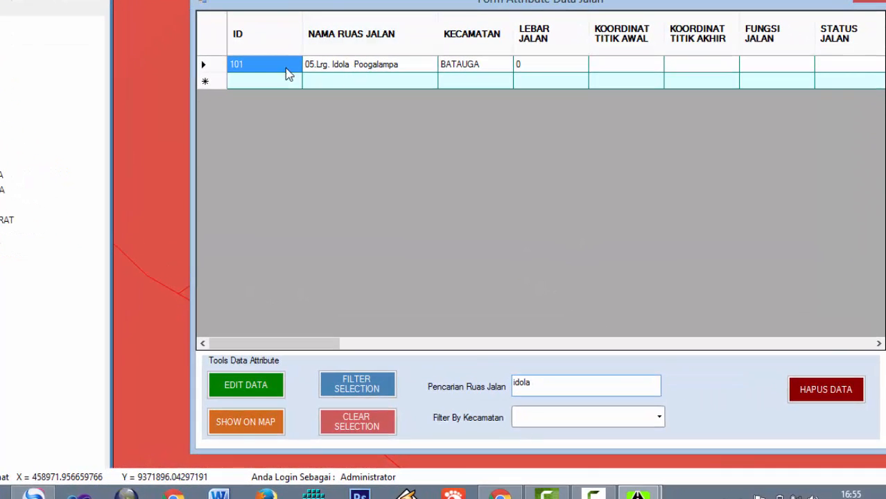
left_click(204, 69)
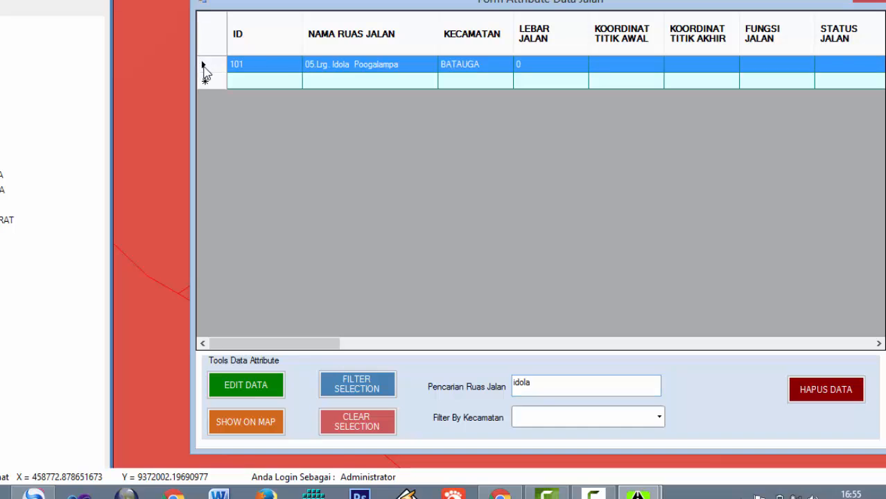
left_click(248, 394)
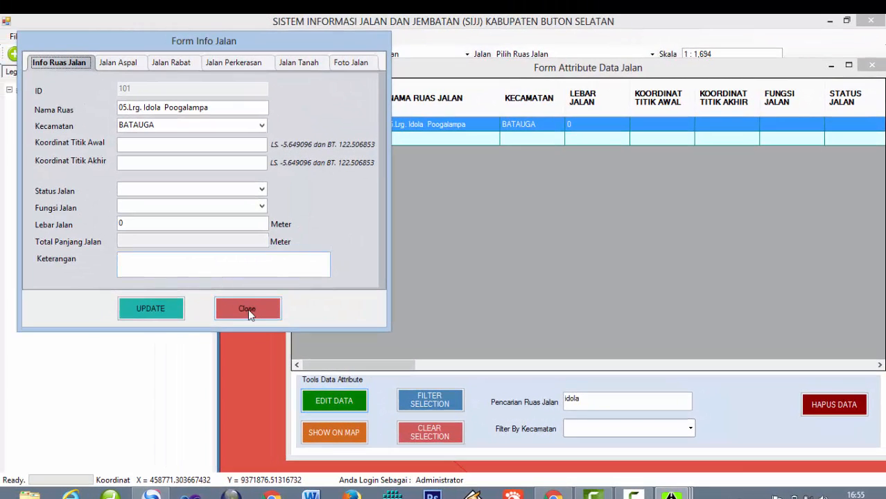
Step: Close the road details and zoom the map to 05.Lrg. Idola Poogalampa
left_click(247, 311)
left_click(345, 431)
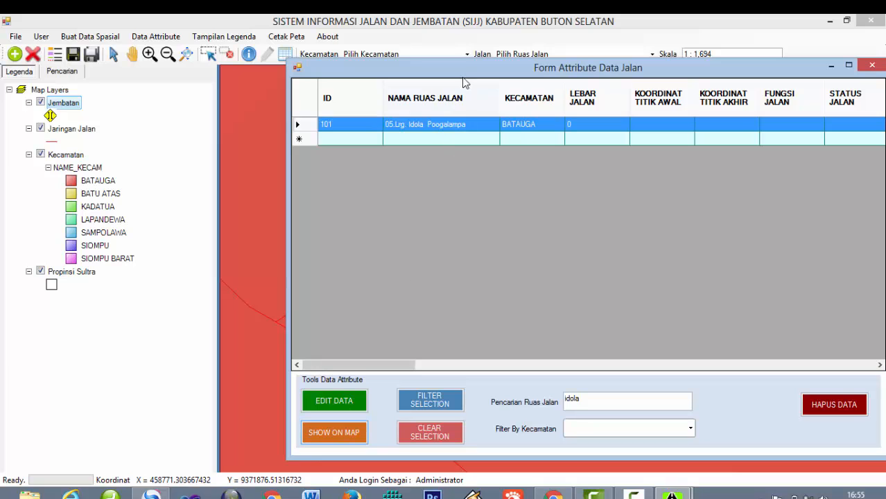
left_click_drag(452, 69, 660, 29)
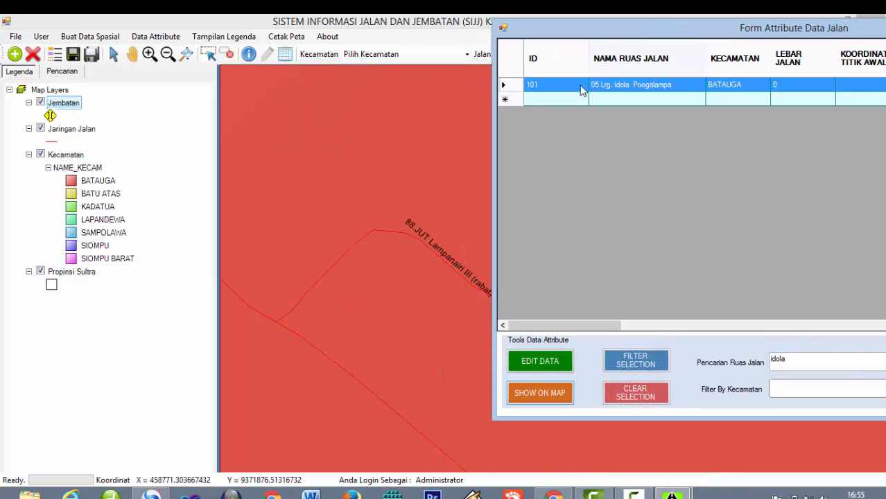
left_click(535, 400)
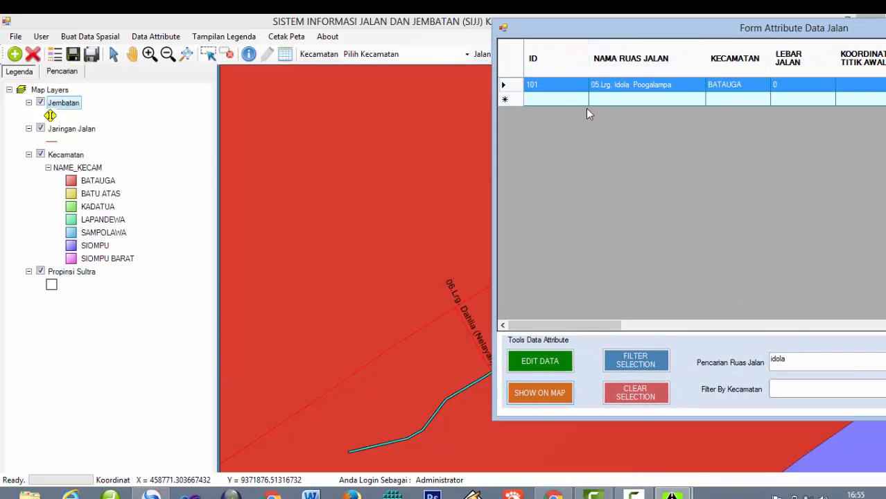
left_click_drag(605, 43, 334, 69)
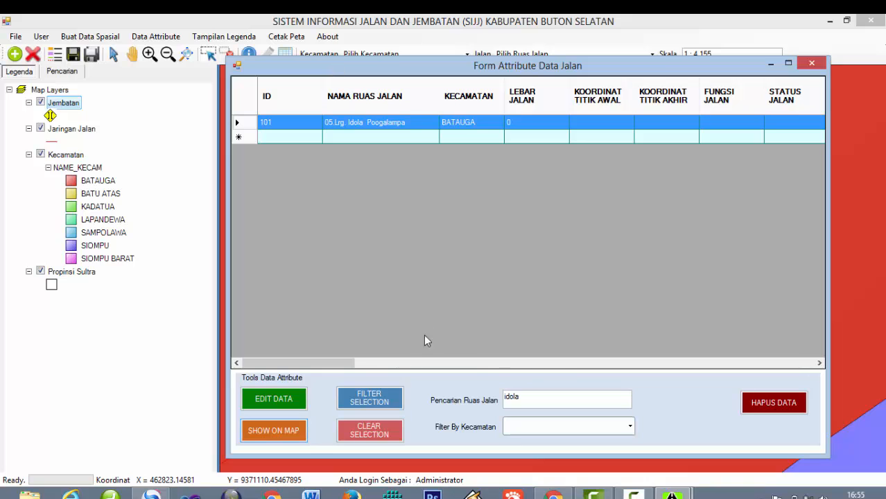
left_click_drag(557, 398, 339, 398)
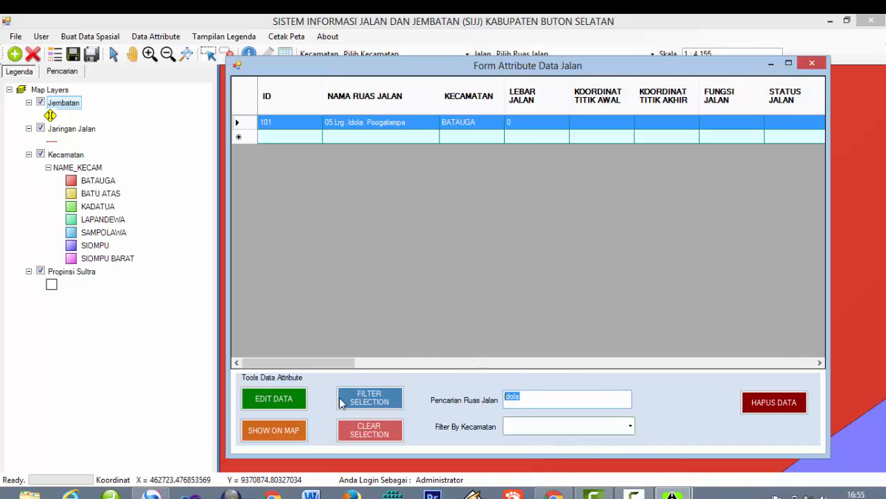
Step: Clear the 'idola' search, filter the roads to KADATUA, and close the table
key("BackSpace")
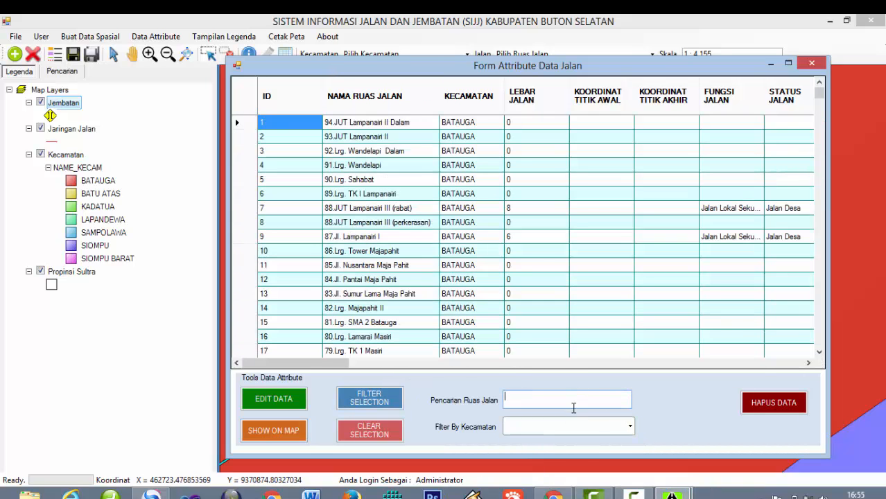
left_click(631, 427)
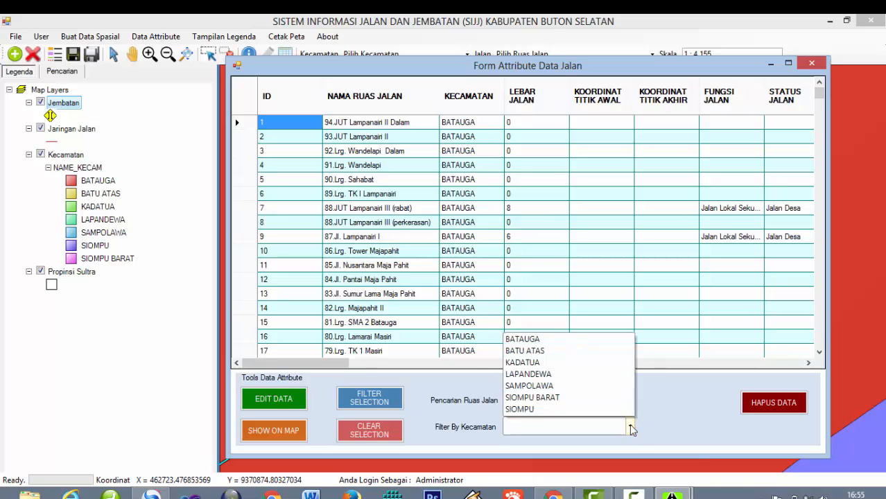
left_click(540, 362)
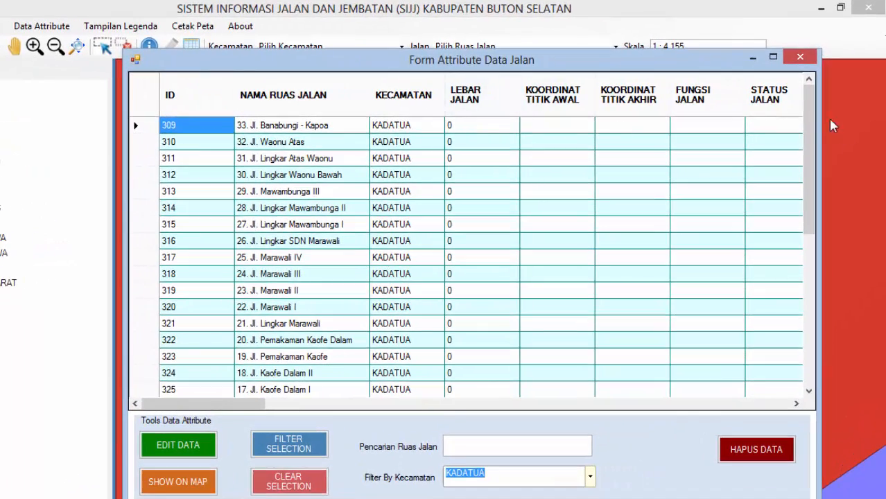
left_click_drag(812, 110, 842, 98)
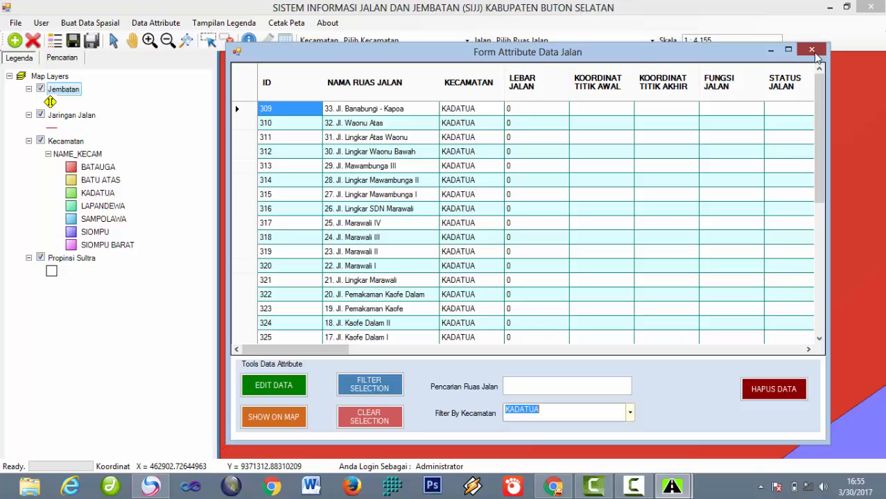
left_click(813, 51)
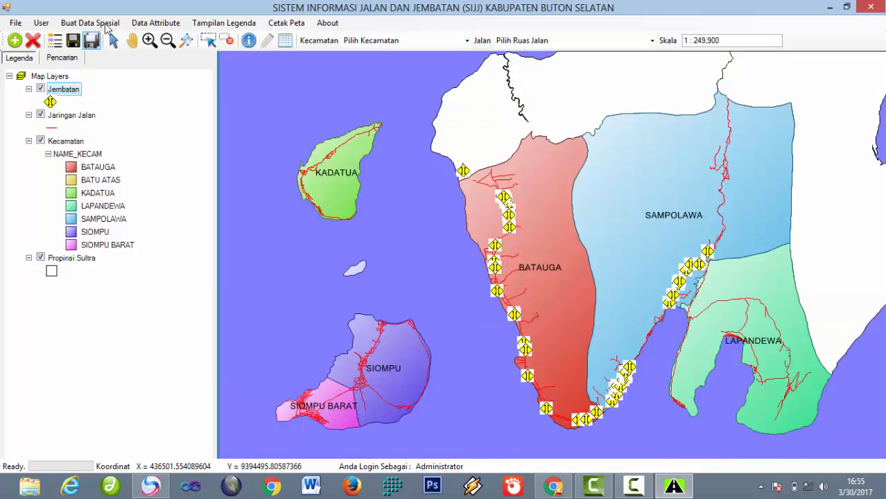
Step: Open the Data Jembatan attribute table and select bridge row 7
left_click(156, 23)
left_click(174, 52)
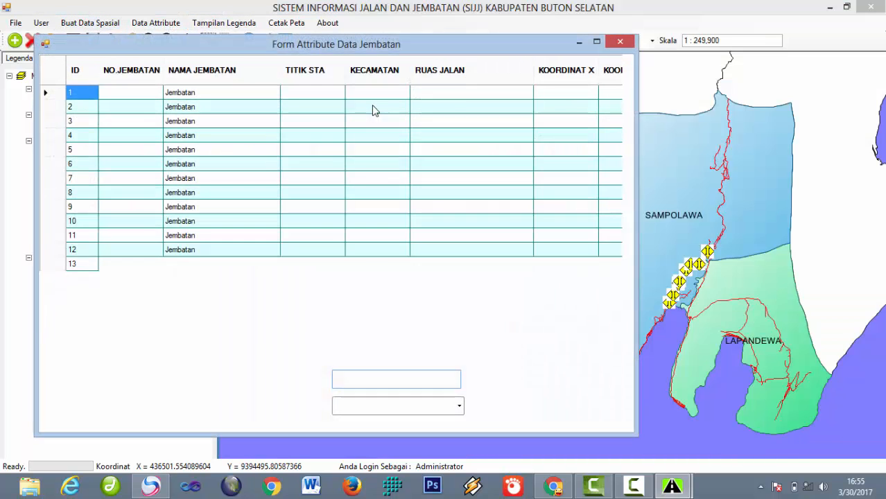
left_click_drag(355, 26, 545, 21)
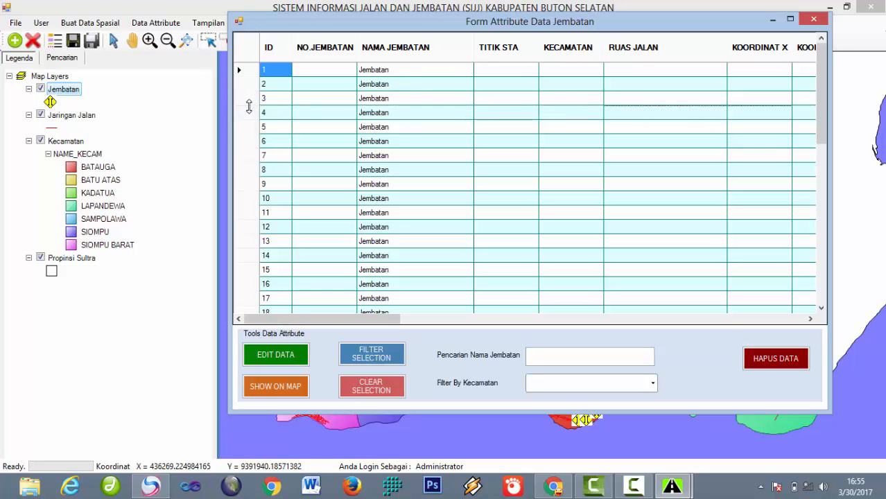
left_click(247, 113)
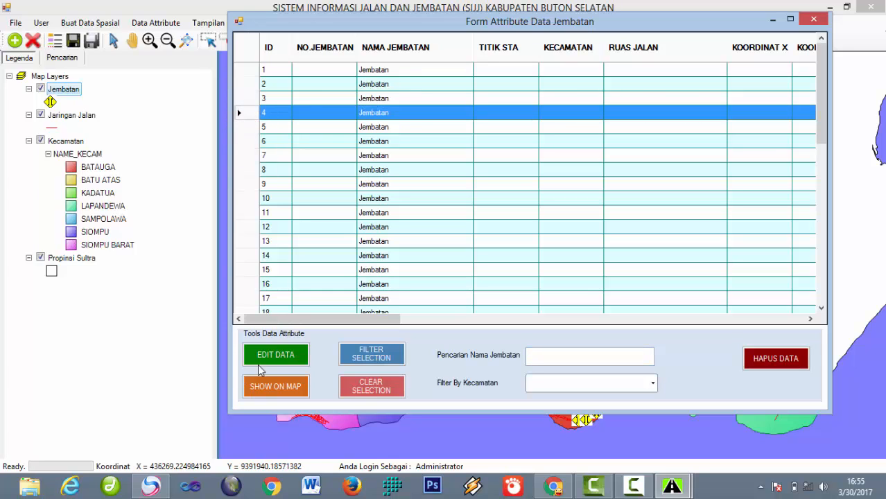
left_click(250, 86)
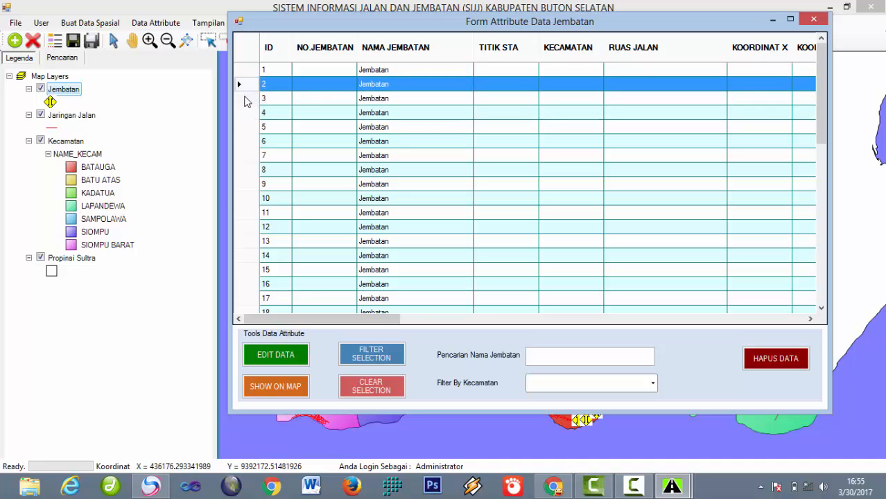
left_click(245, 102)
left_click(250, 129)
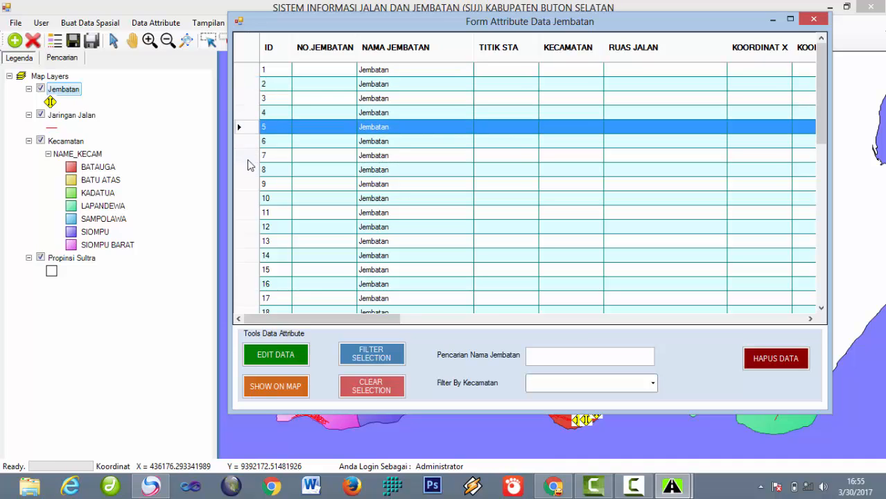
left_click(247, 158)
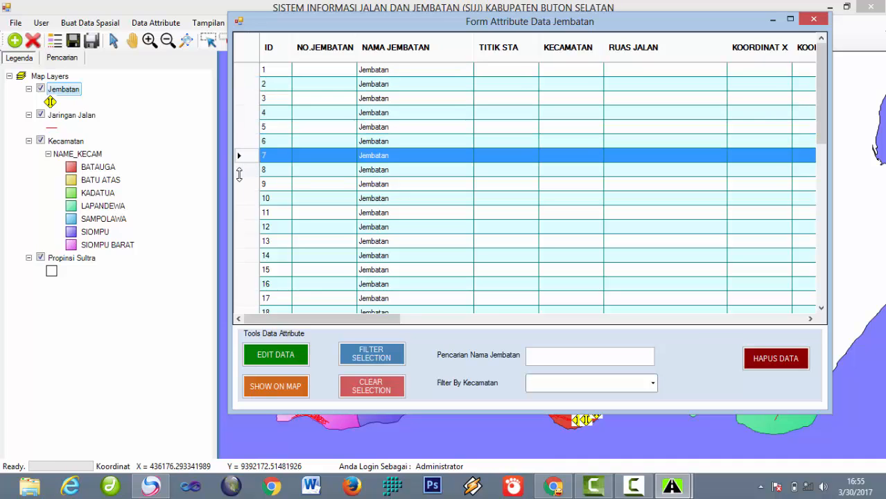
Step: Save bridge 7's record with width, length and height 0, then close its form
left_click(275, 359)
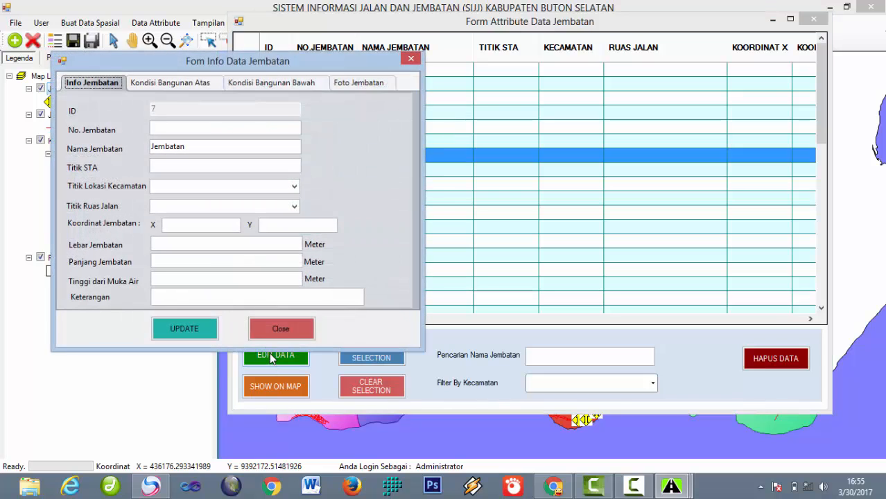
left_click(186, 330)
left_click(487, 283)
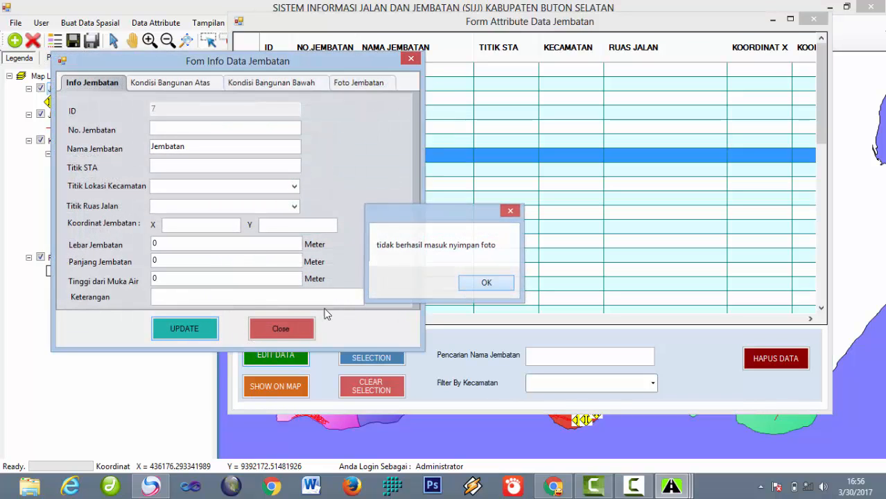
left_click(475, 284)
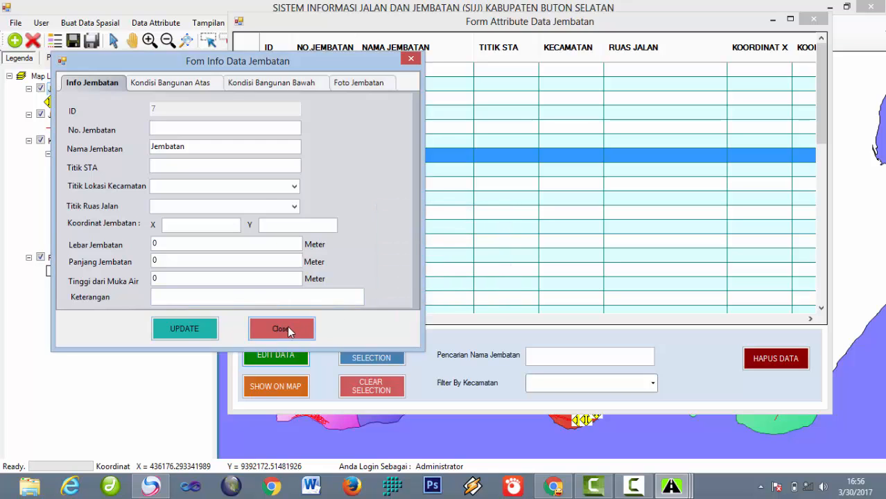
left_click(285, 329)
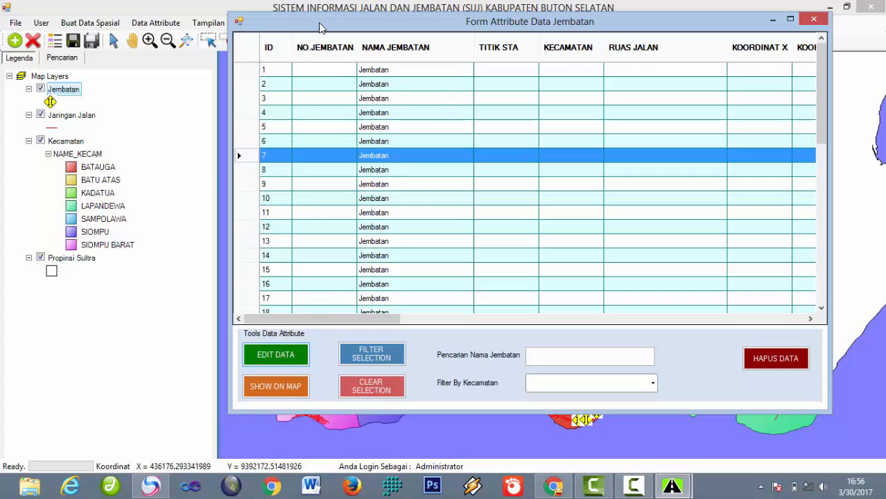
left_click_drag(320, 25, 626, 14)
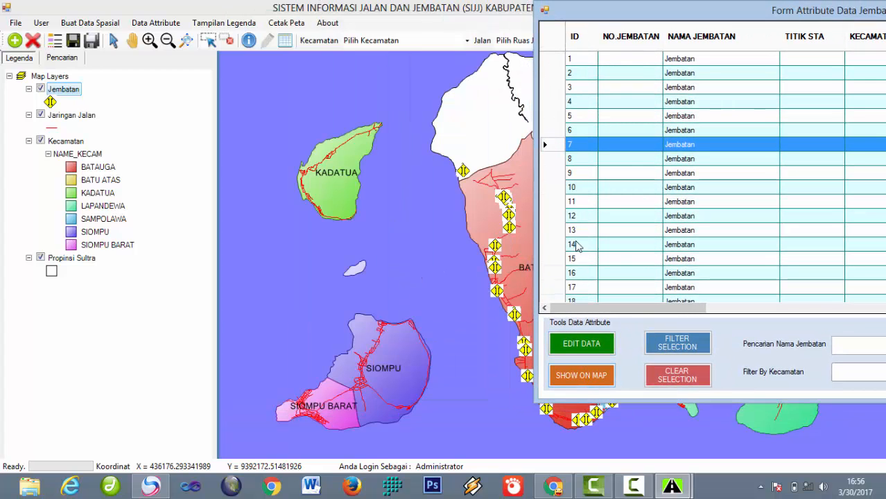
Step: Show bridge 7 on the map, close the bridge table, and zoom to full extent
left_click(573, 378)
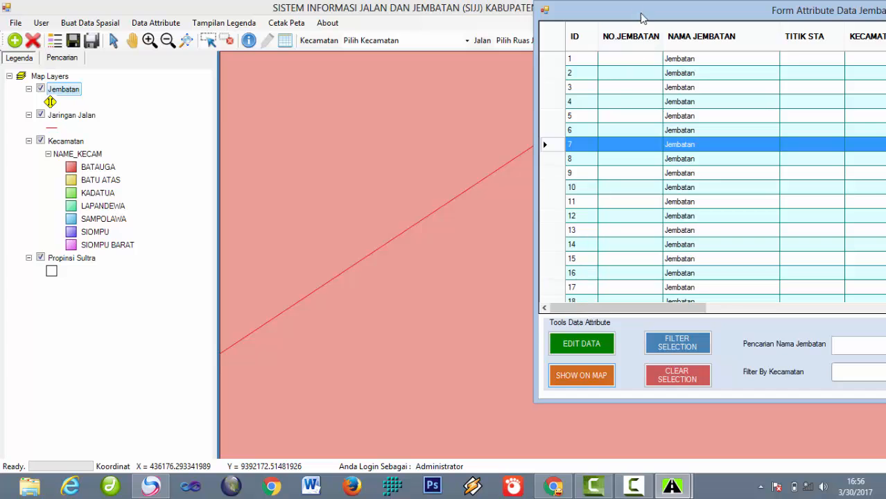
left_click_drag(641, 17, 396, 27)
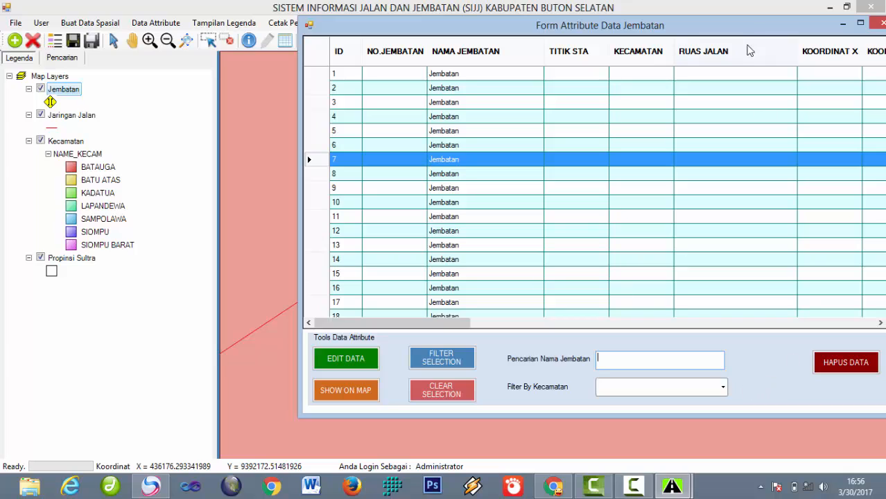
left_click_drag(757, 29, 601, 31)
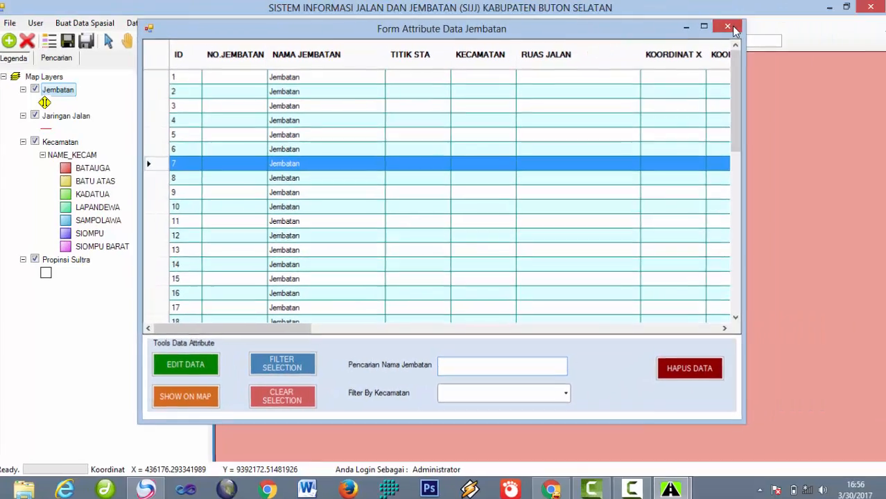
left_click(732, 27)
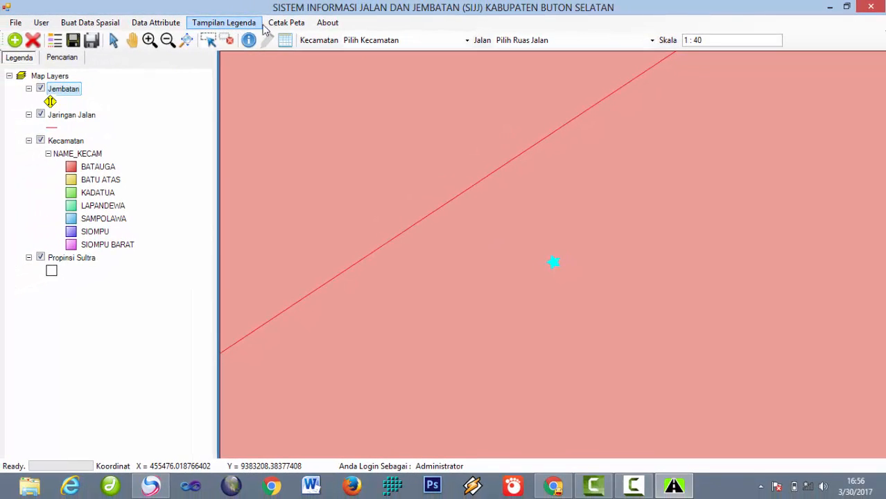
left_click(186, 40)
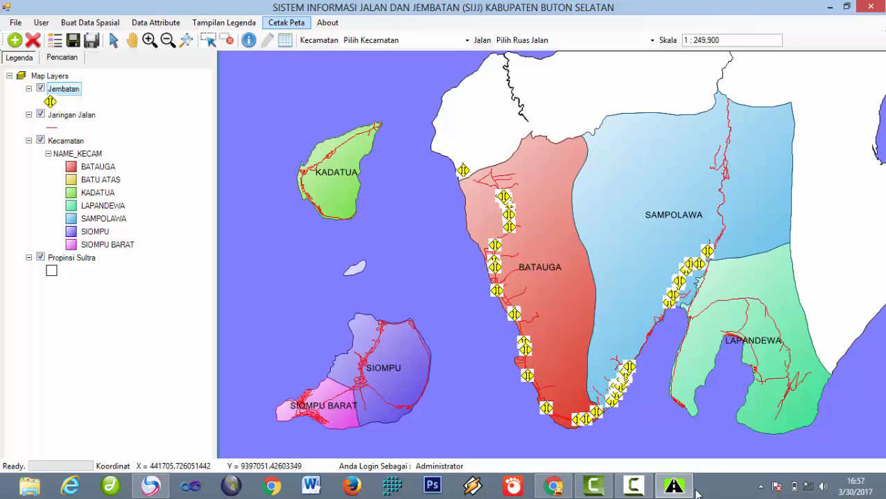
Step: Restore the Print Layout window, zoom the page to 75%, and widen the window
mouse_move(673, 487)
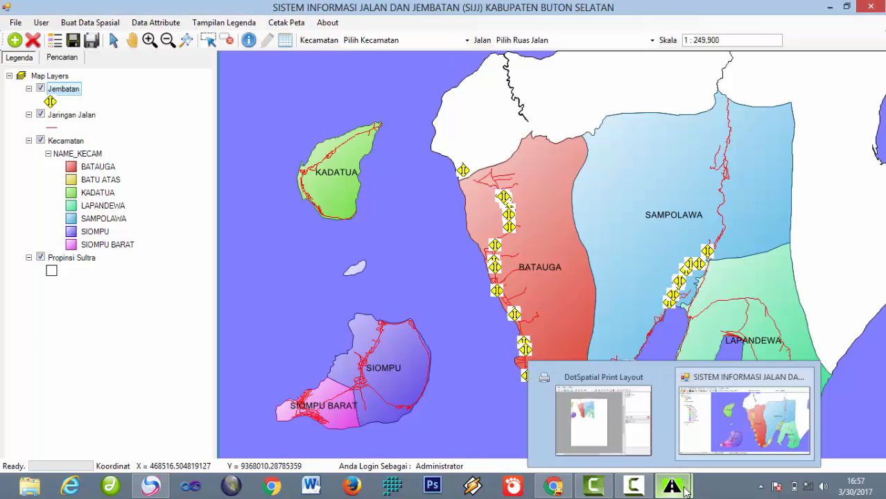
left_click(588, 388)
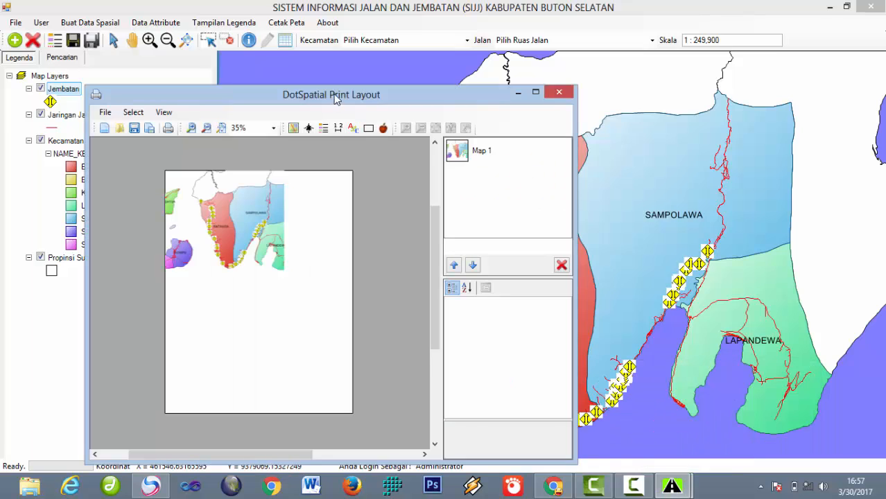
left_click_drag(334, 98, 521, 69)
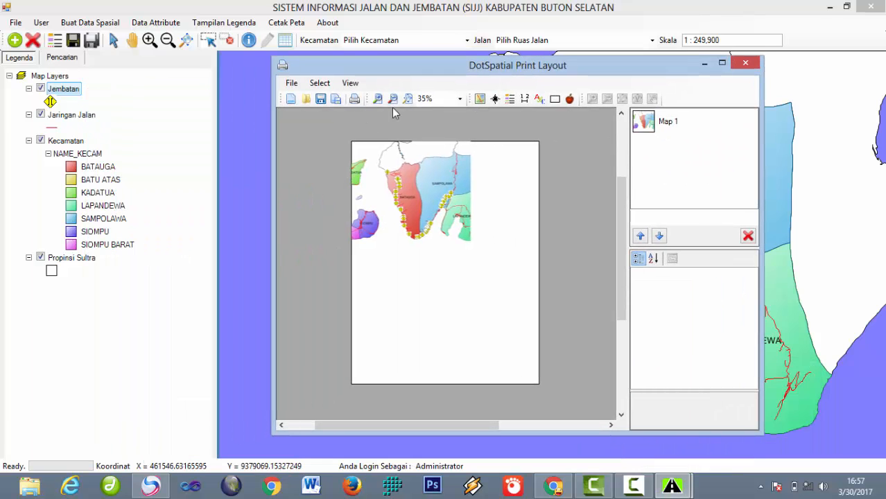
left_click(459, 99)
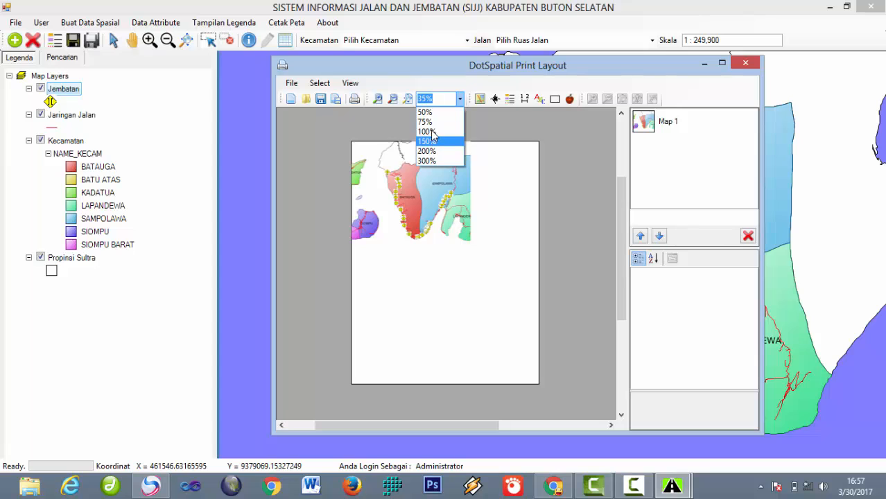
left_click(426, 122)
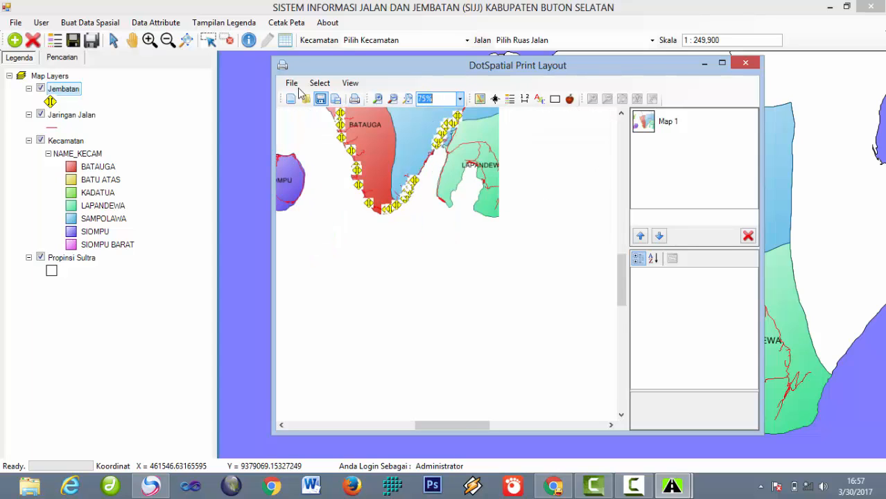
left_click_drag(269, 67, 143, 66)
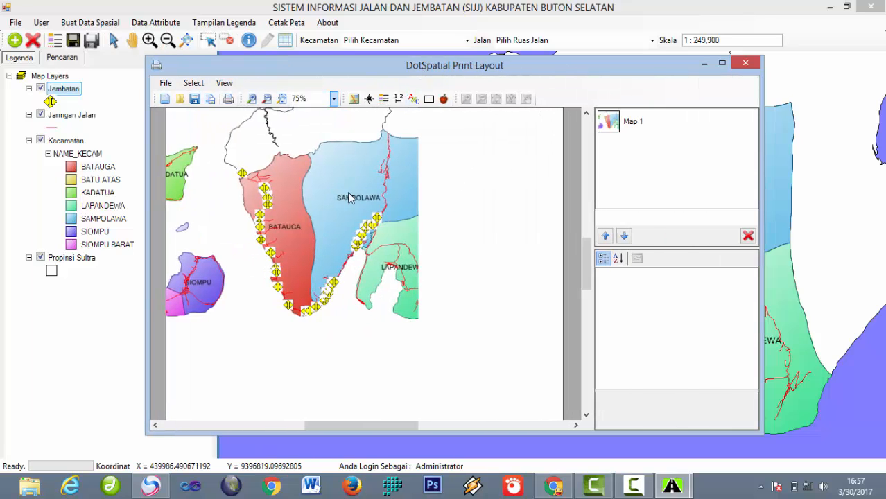
Step: Move the Map 1 frame onto the page and shift it left
left_click(229, 141)
left_click_drag(229, 140, 271, 174)
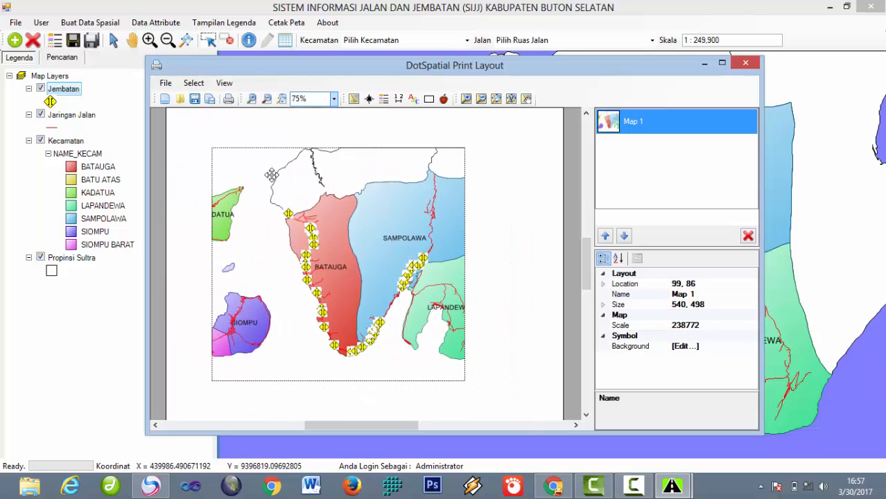
left_click_drag(314, 197, 305, 200)
left_click_drag(393, 65, 502, 35)
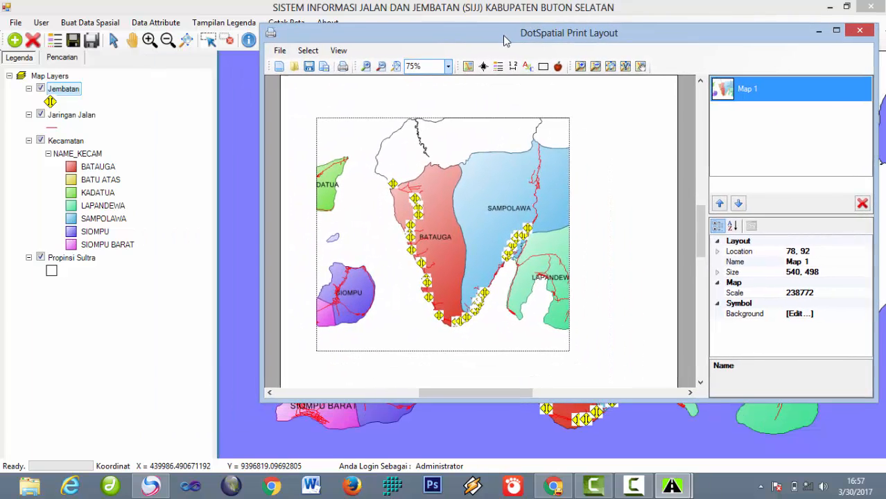
left_click_drag(509, 154, 493, 154)
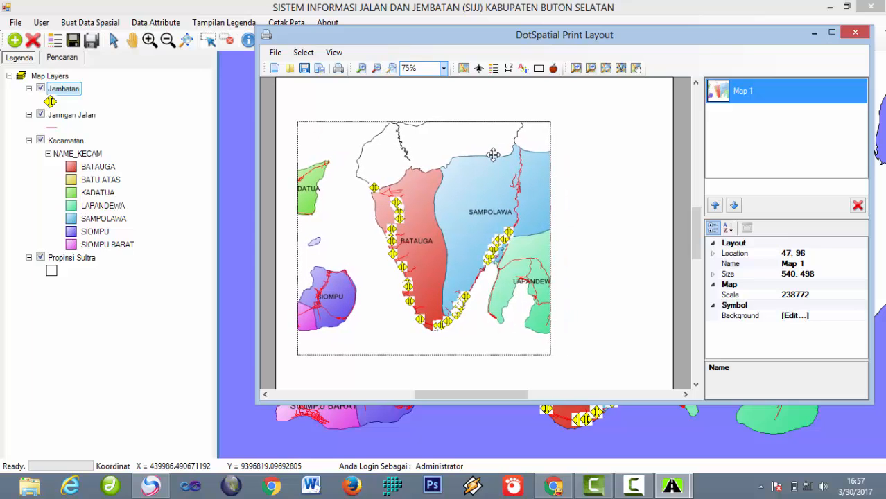
Step: Draw Rectangle 1 framing the map (590 × 542) and a tall Rectangle 2 (215 × 542) beside it
left_click(538, 68)
left_click_drag(287, 104, 562, 357)
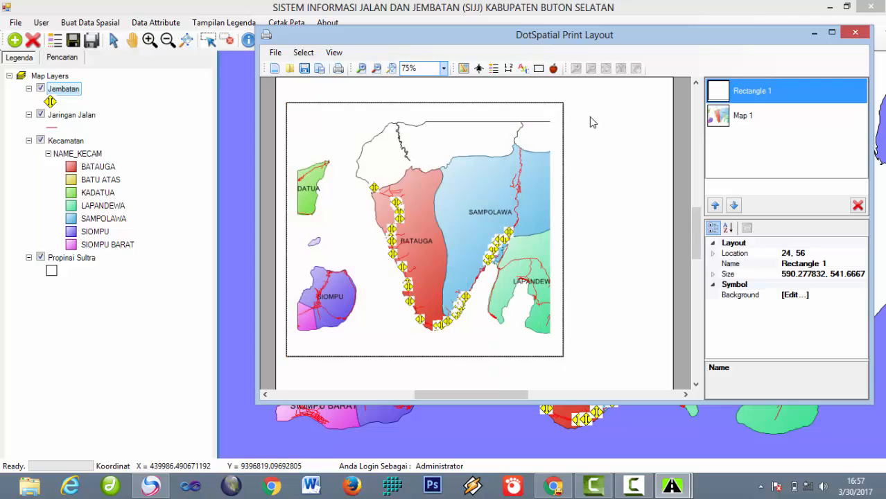
left_click(539, 68)
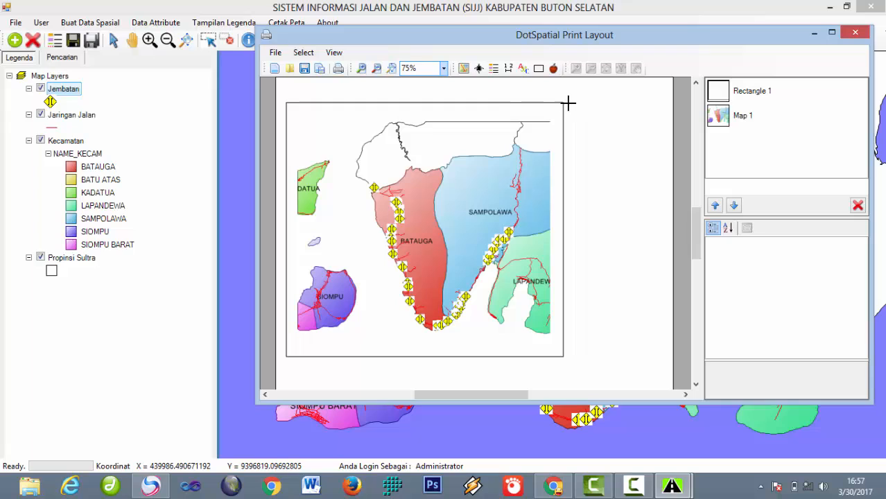
left_click_drag(569, 104, 670, 357)
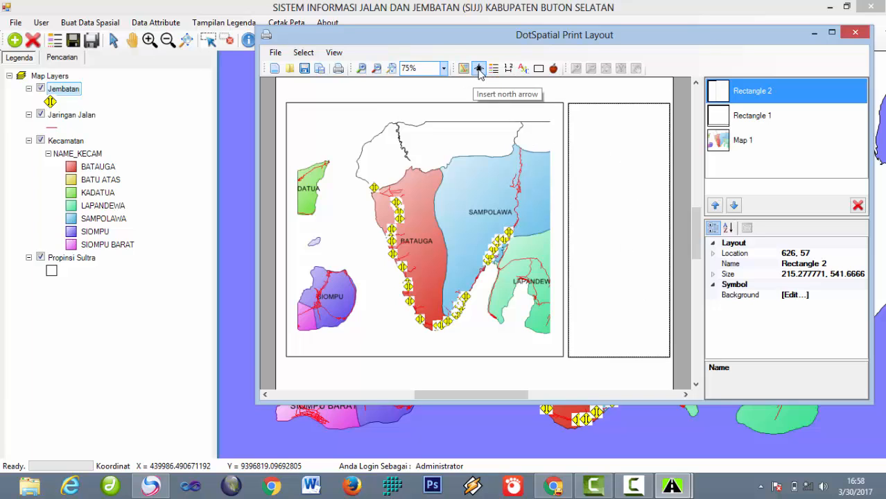
Step: Insert a text box reading 'PETA JARINGAN JALAN DAN JEMBATAN KABUPATEN BUTON SELATAN' near the page top
left_click(524, 69)
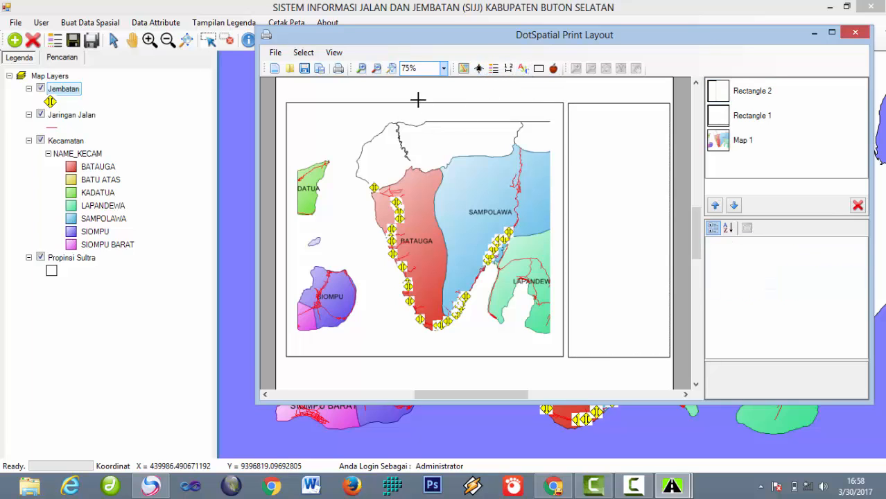
left_click(412, 95)
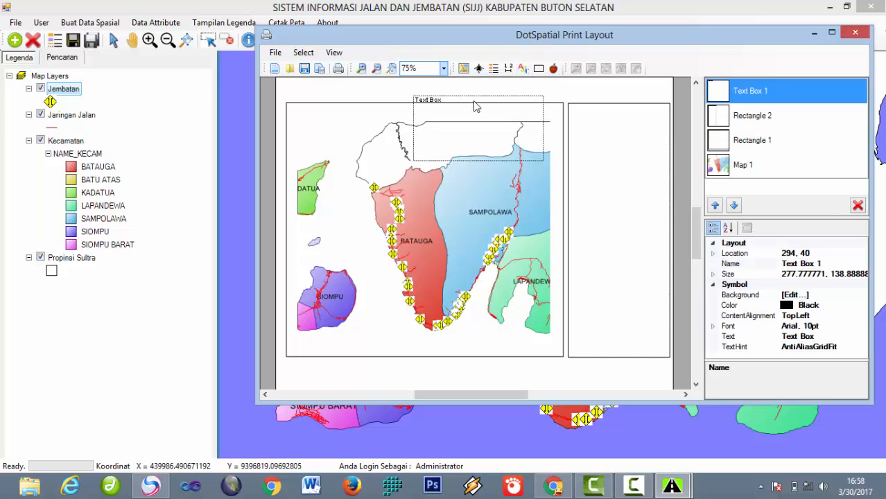
left_click(842, 347)
left_click(835, 337)
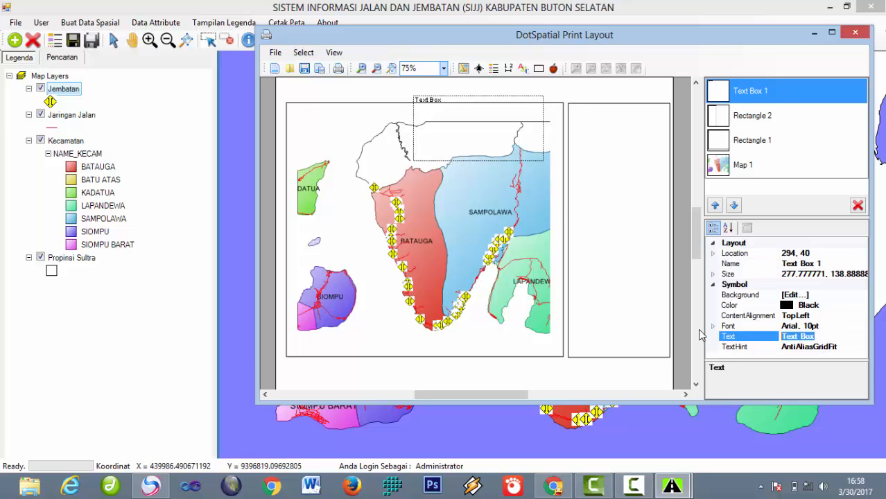
type("PETA JARIAN")
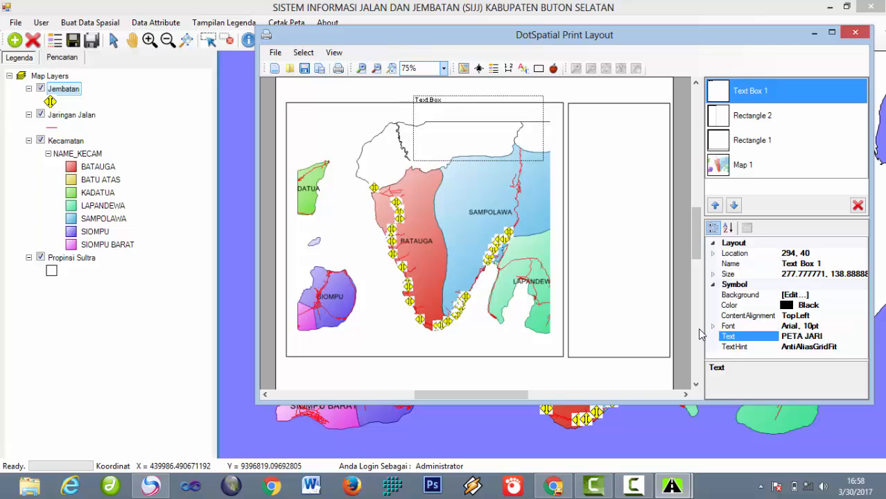
type("NGAN JALAN D")
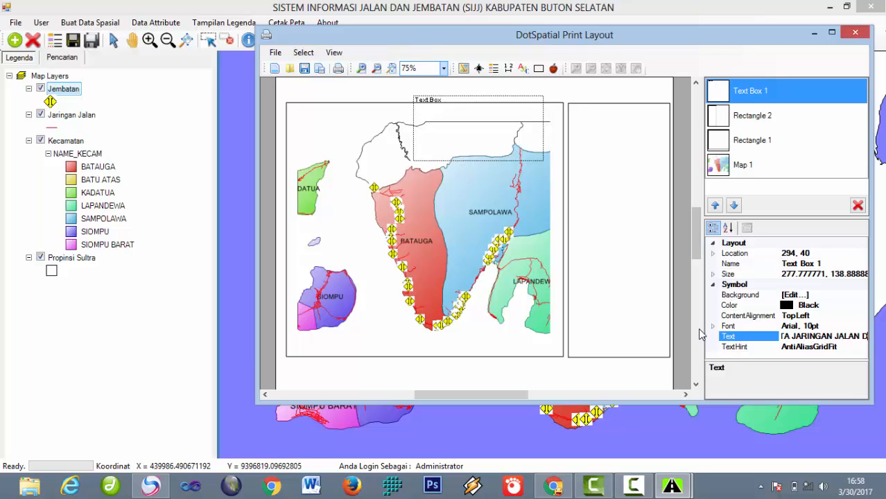
type("AN JEMBATAN")
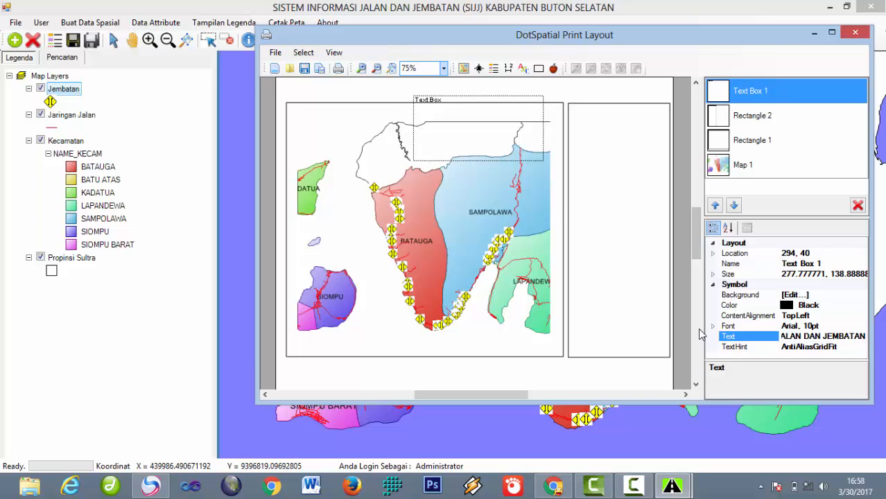
type(" KABUPATEN BUTON SELATAN")
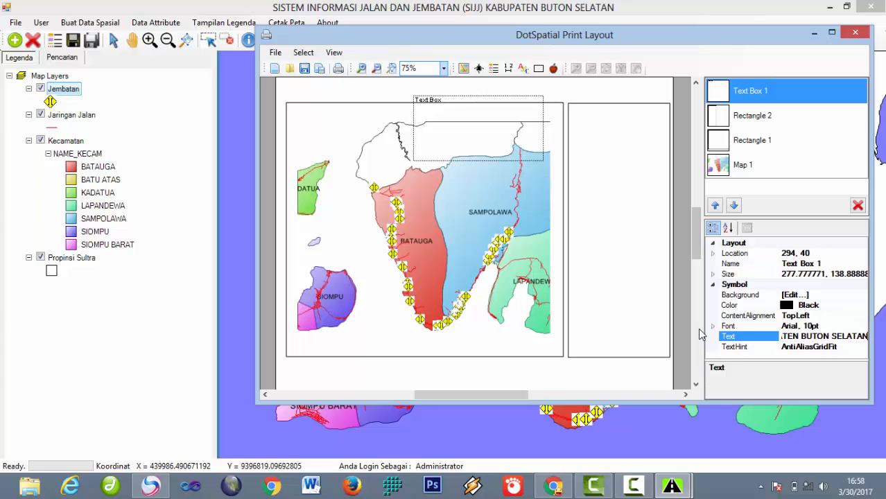
Step: Set the title font to Arial 12 Bold and its alignment to MiddleCenter
left_click(813, 327)
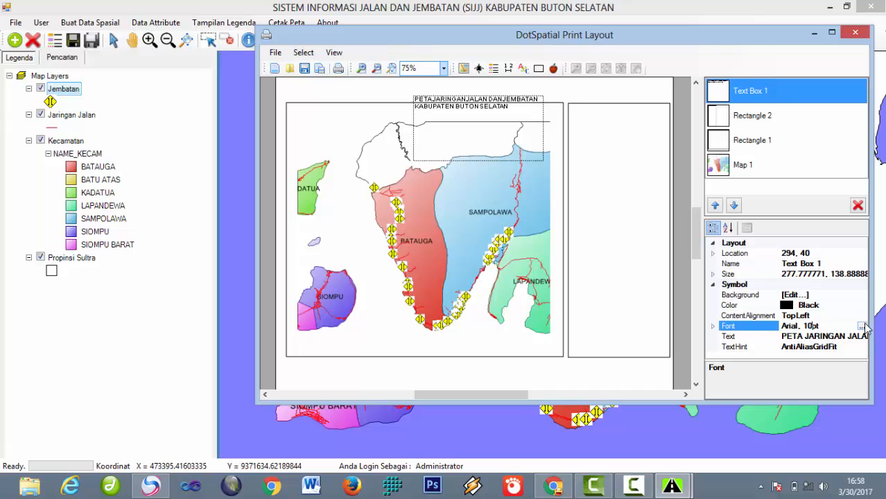
left_click(863, 326)
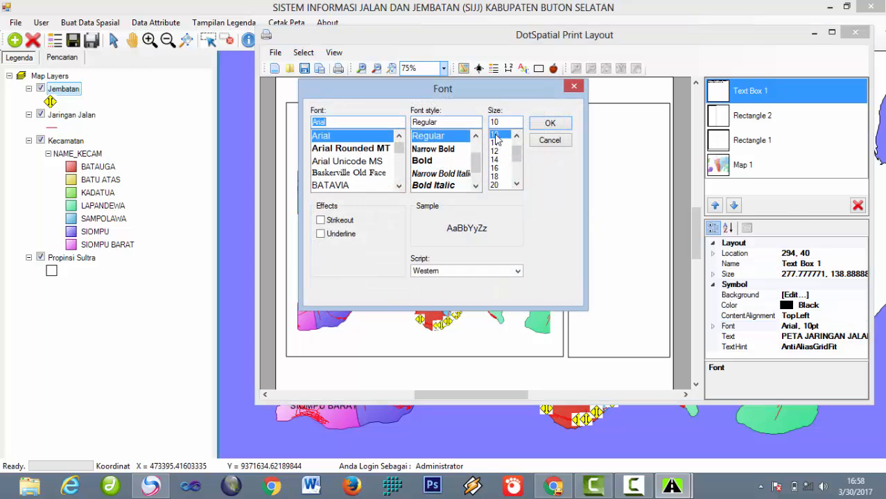
left_click(496, 151)
left_click(424, 160)
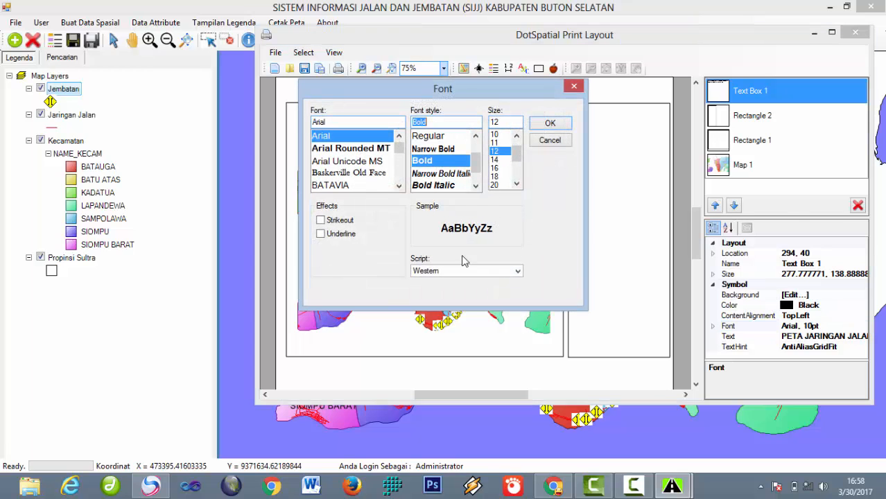
left_click(551, 125)
left_click(847, 315)
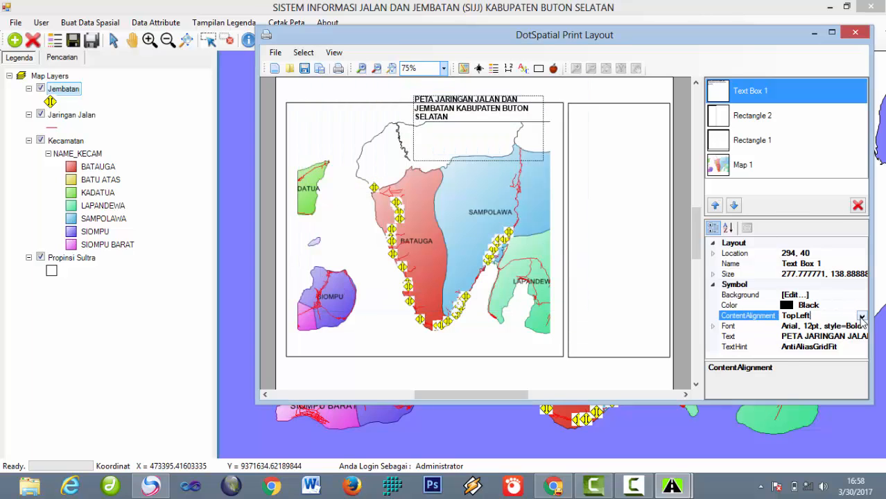
left_click(811, 317)
left_click(821, 352)
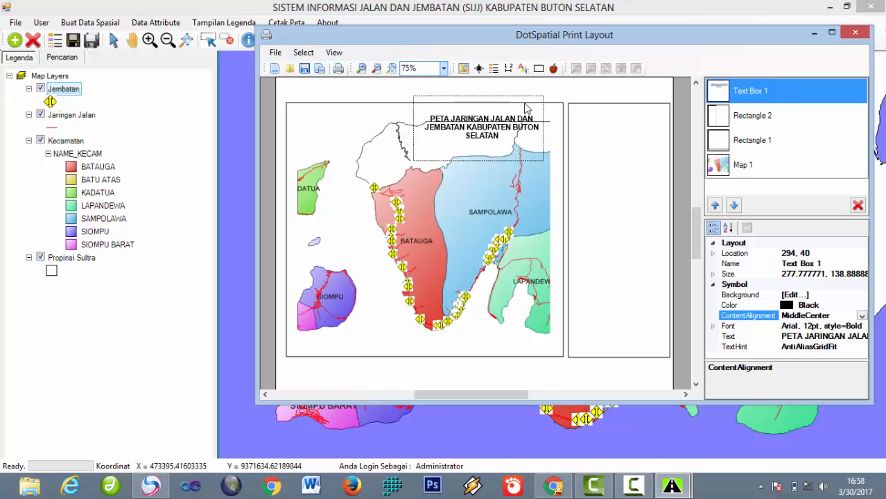
Step: Widen the title box so the title wraps onto two lines, and move it to the page top
mouse_move(553, 123)
left_mouse_down()
mouse_move(602, 122)
mouse_move(547, 120)
left_mouse_up()
left_click_drag(477, 122, 457, 84)
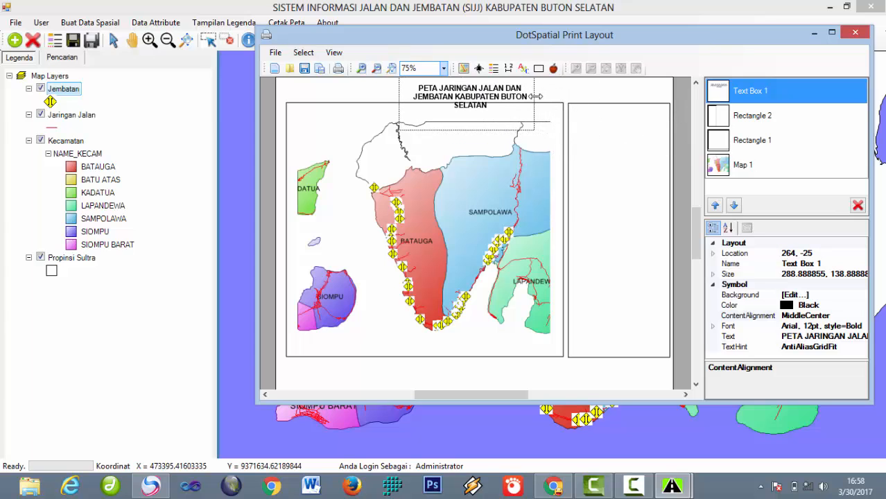
left_click_drag(535, 97, 597, 93)
left_click_drag(513, 95, 467, 91)
Step: Realign the map border rectangle around the map and shift the title further left above it
left_click(454, 226)
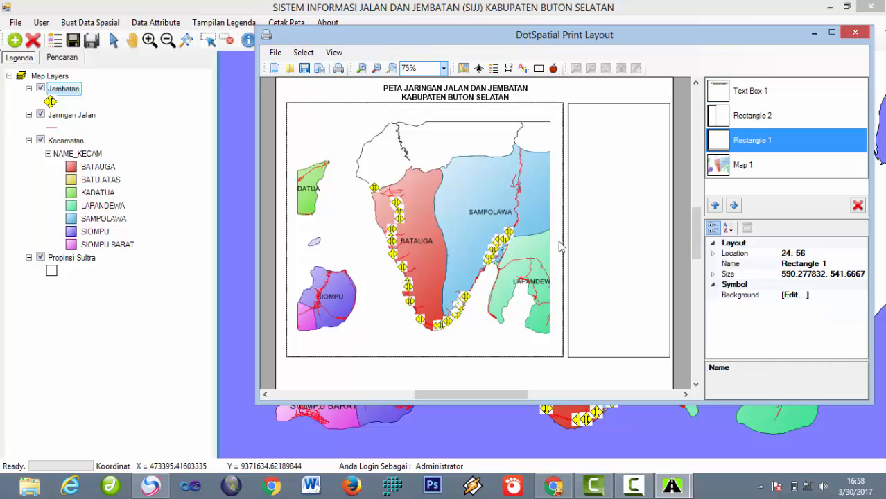
left_click(619, 237)
left_click(527, 225)
left_click_drag(490, 217, 488, 235)
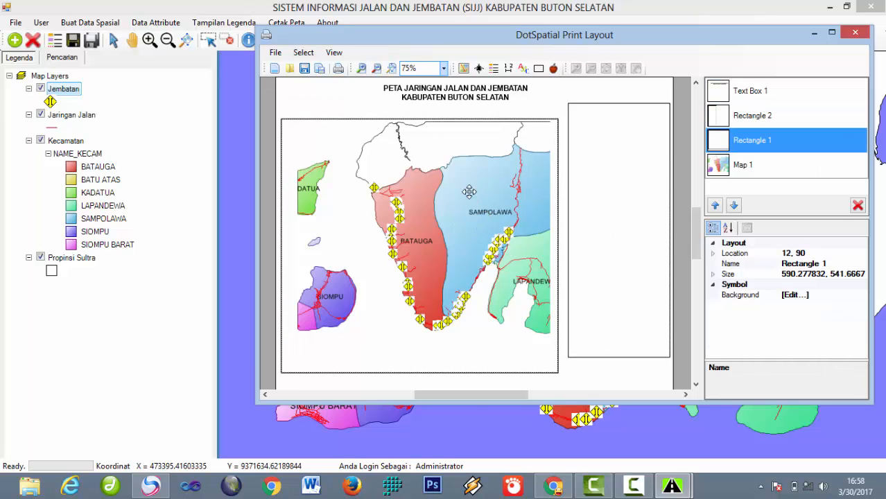
left_click_drag(469, 195, 471, 172)
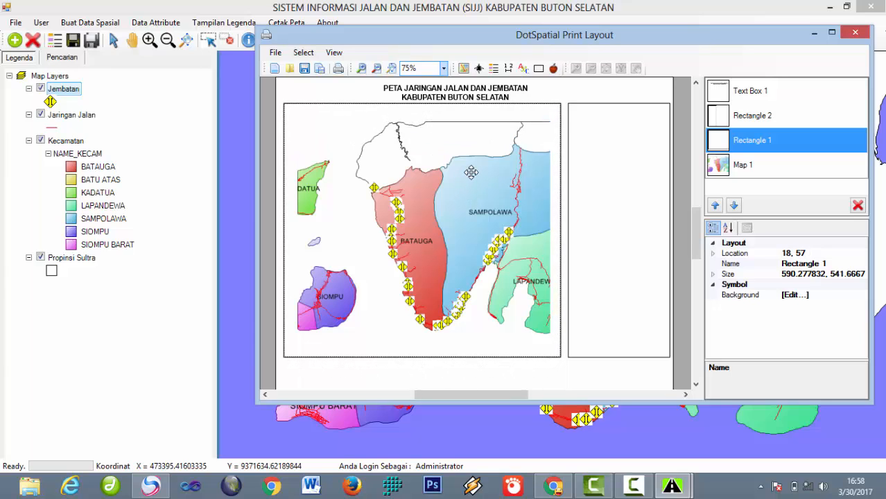
left_click_drag(472, 93, 437, 88)
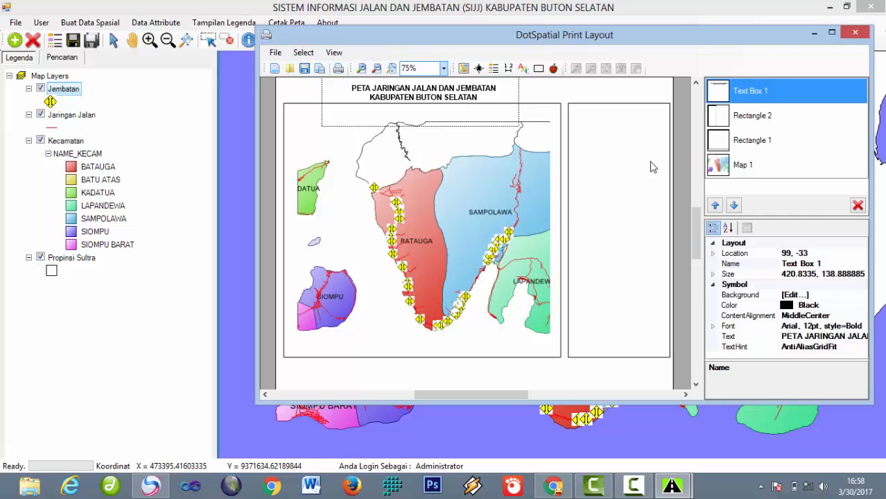
left_click(602, 136)
Step: Place a north arrow and a layer legend in the right-hand frame
left_click(479, 68)
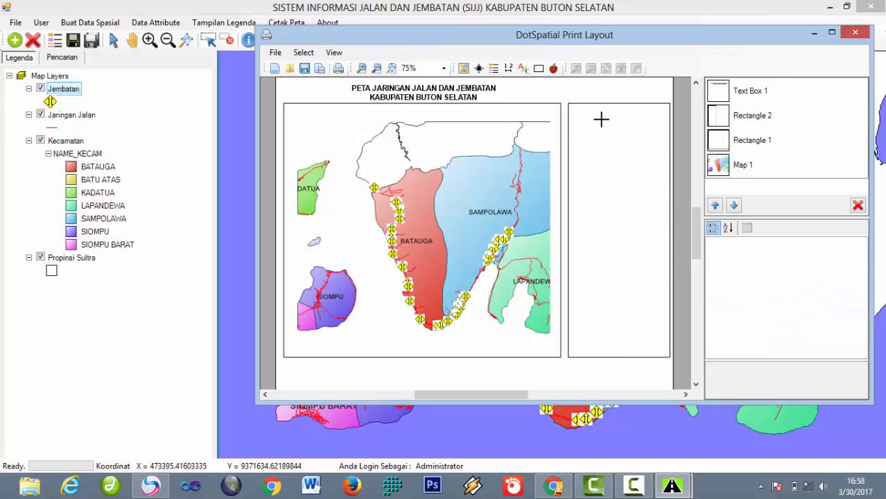
left_click_drag(602, 121, 623, 131)
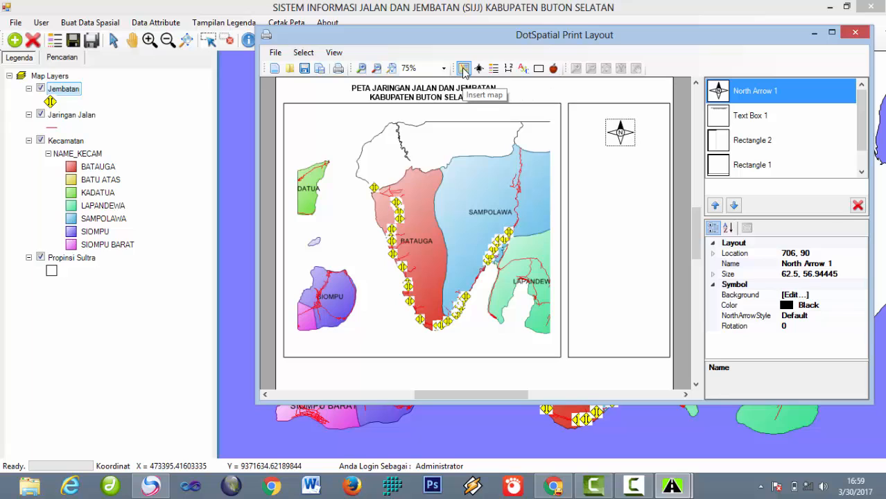
left_click(495, 70)
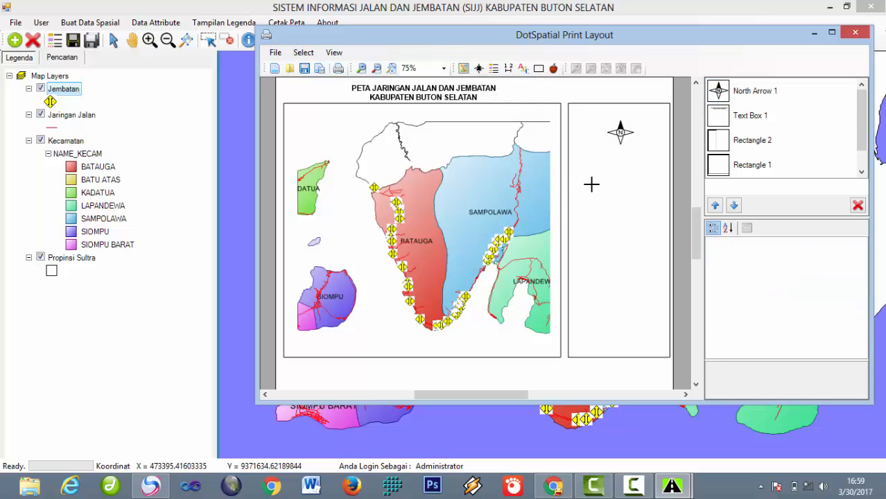
left_click_drag(583, 170, 659, 278)
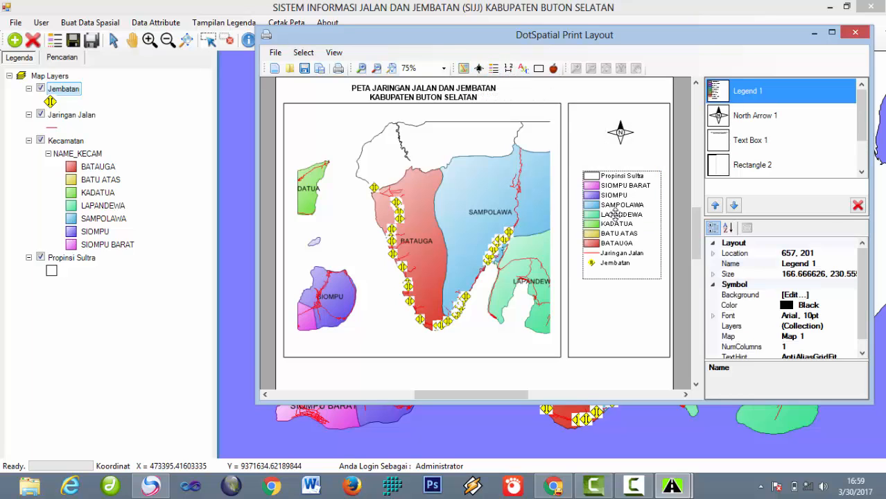
left_click_drag(608, 215, 606, 186)
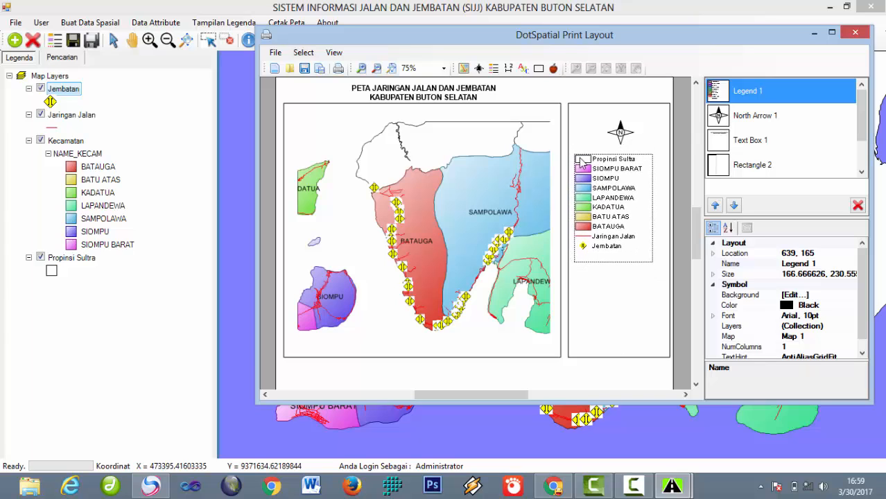
Step: Add a 0–8 km scale bar at the frame top, then lower the legend and put the north arrow below the scale bar
left_click(508, 68)
left_click_drag(587, 111, 665, 119)
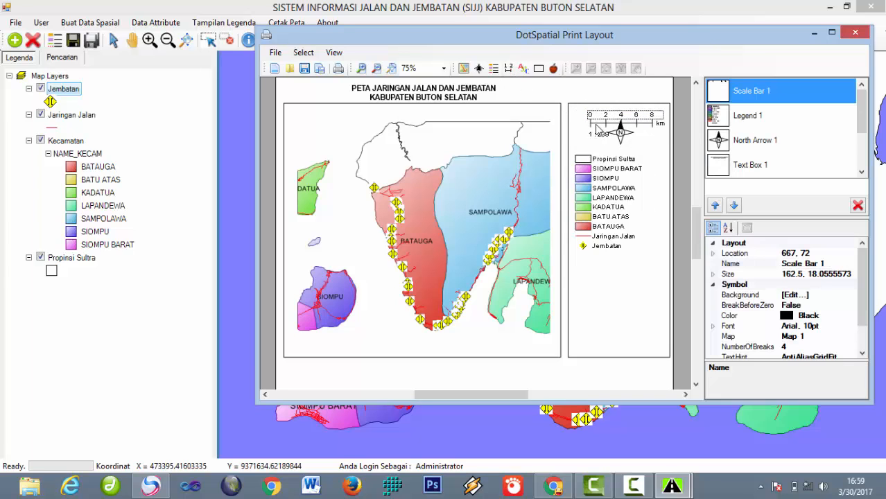
left_click_drag(585, 122, 574, 122)
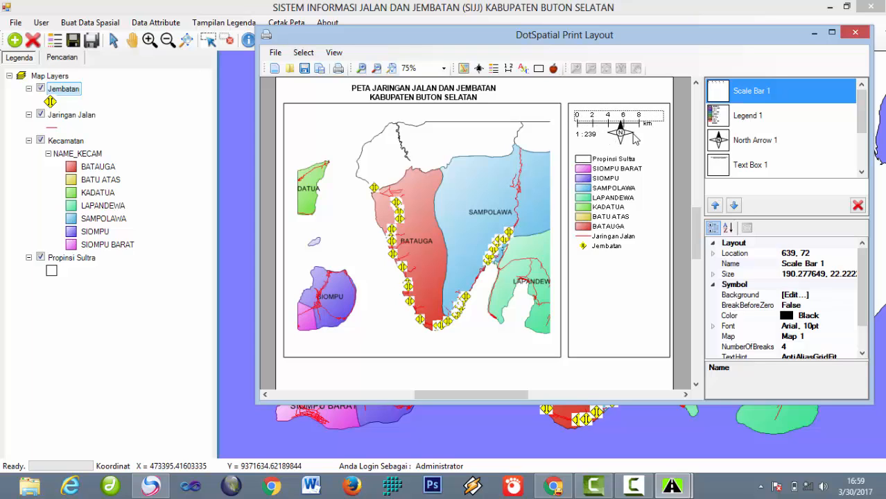
left_click_drag(610, 179, 609, 205)
left_click_drag(621, 131, 619, 154)
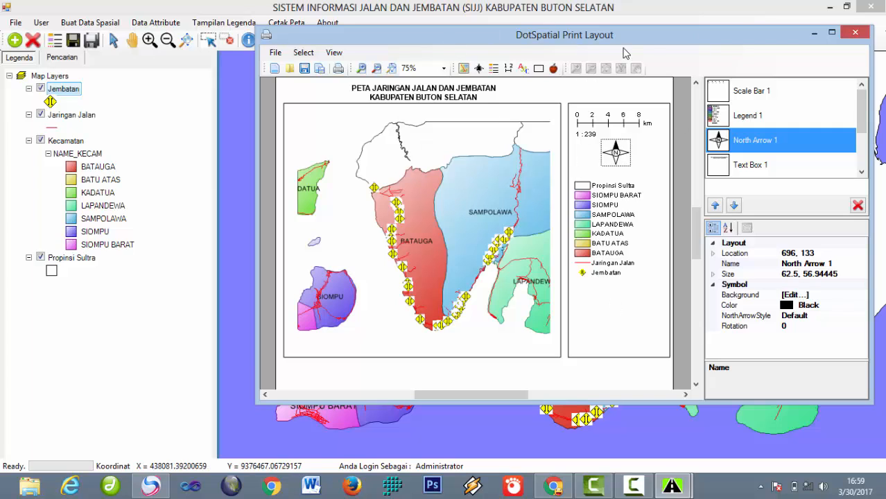
left_click_drag(638, 44, 597, 47)
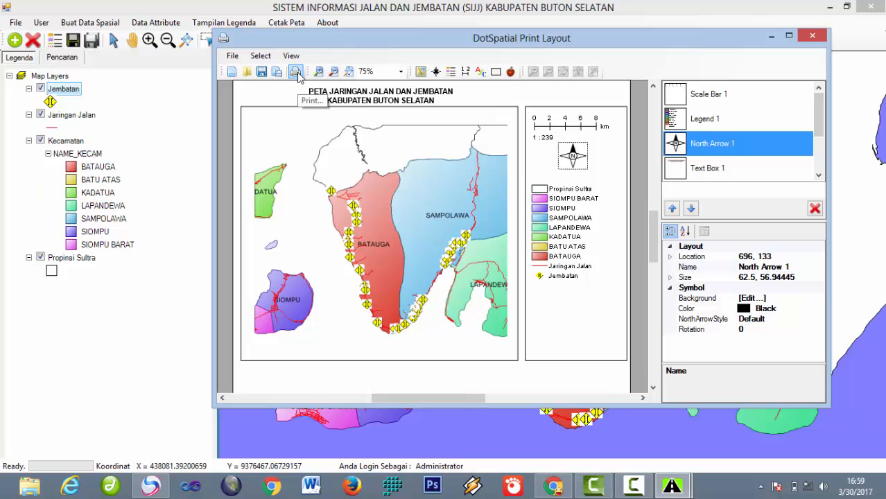
Step: Close the print layout and list BATAUGA's roads in the Pencarian road search
left_click(822, 40)
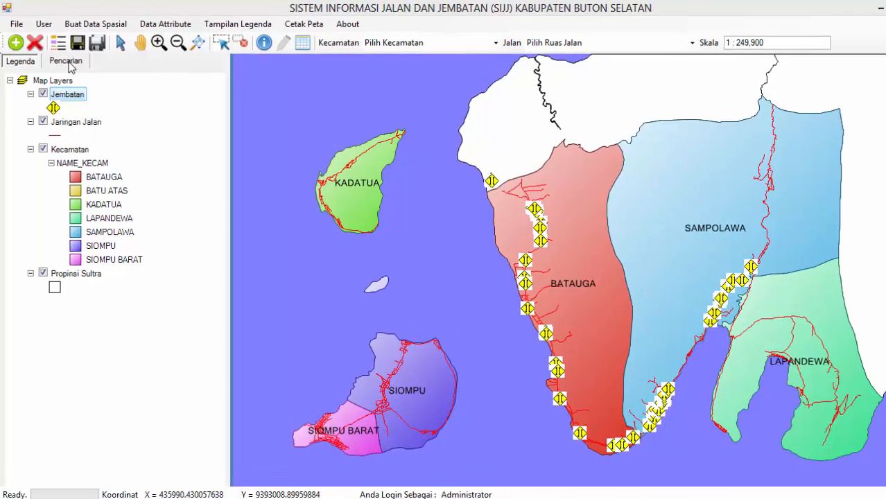
left_click(65, 61)
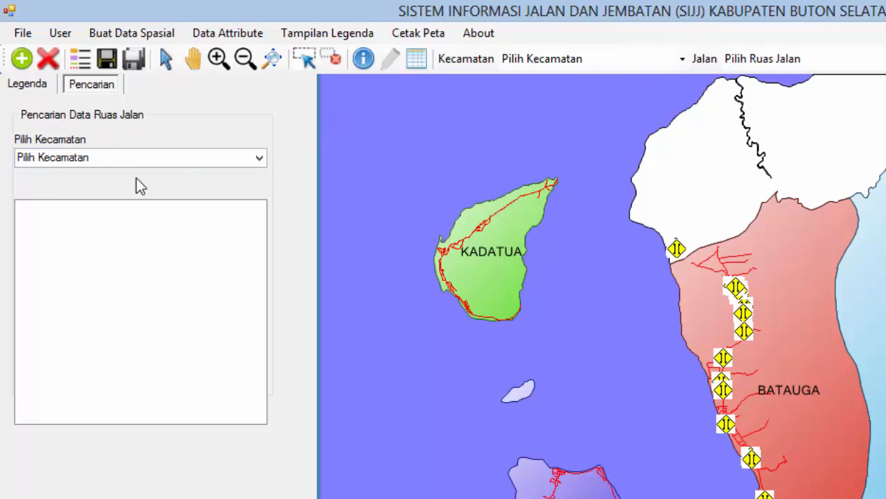
left_click(260, 158)
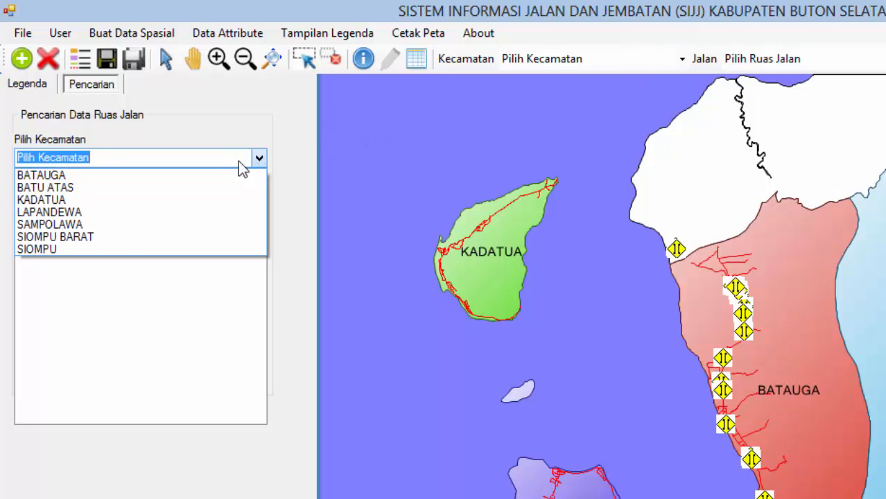
left_click(166, 178)
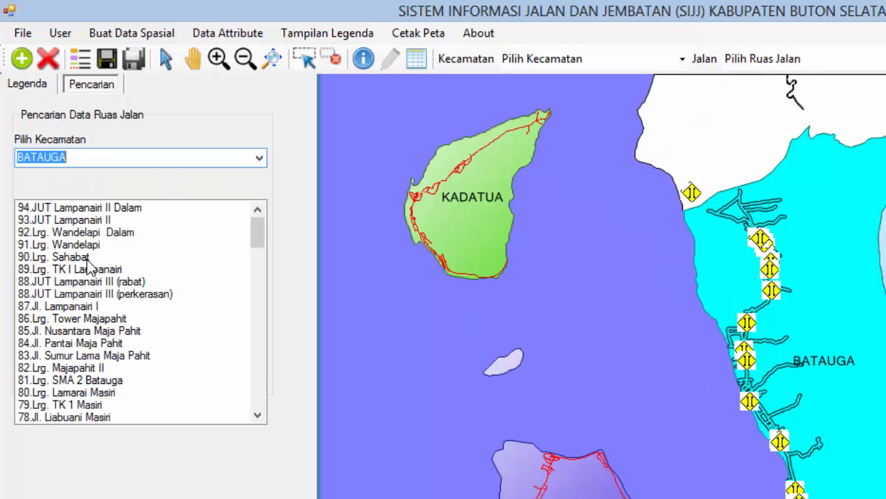
Step: Zoom to several Batauga roads, e.g. 90.Lrg. Sahabat and 84.Jl. Pantai Maja Pahit, then return to full extent and the legend
left_click(88, 258)
left_click(113, 293)
left_click(106, 343)
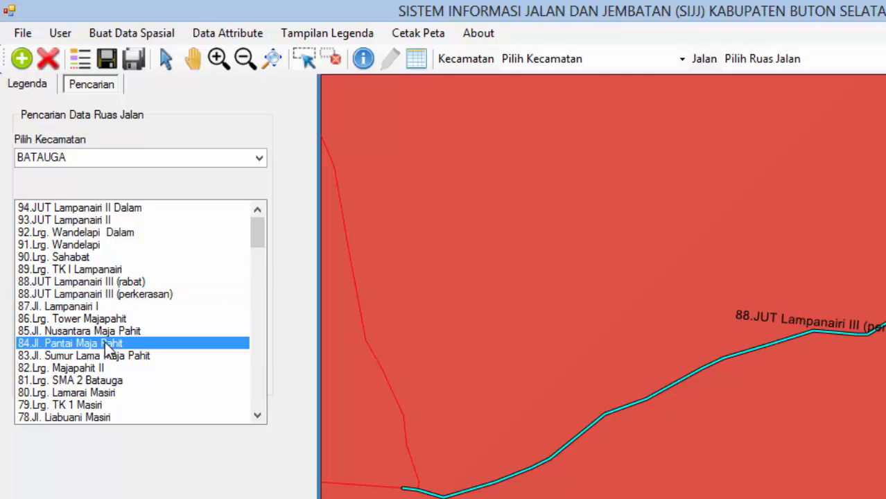
left_click(95, 393)
left_click(94, 294)
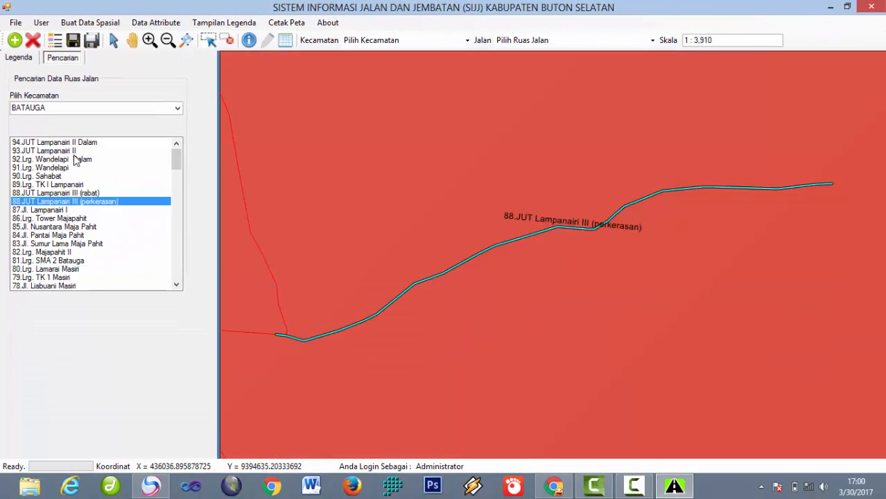
left_click(73, 151)
left_click(67, 194)
left_click(61, 261)
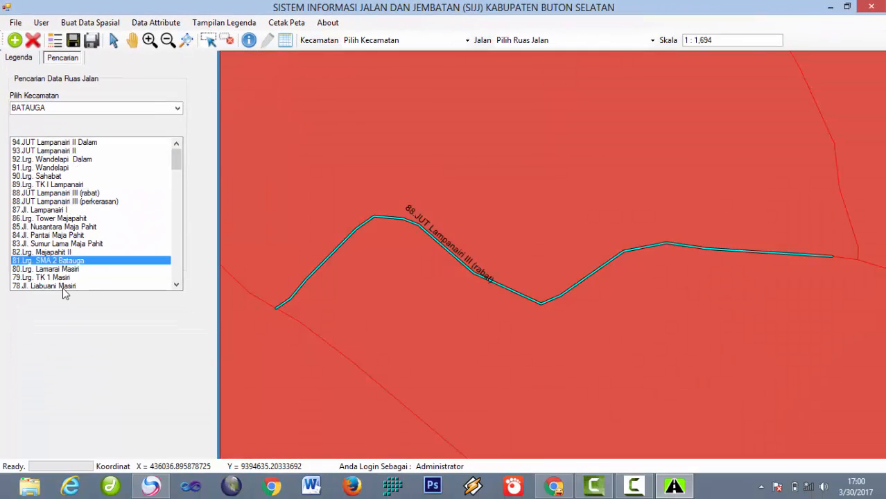
left_click(57, 226)
left_click(54, 176)
left_click(77, 143)
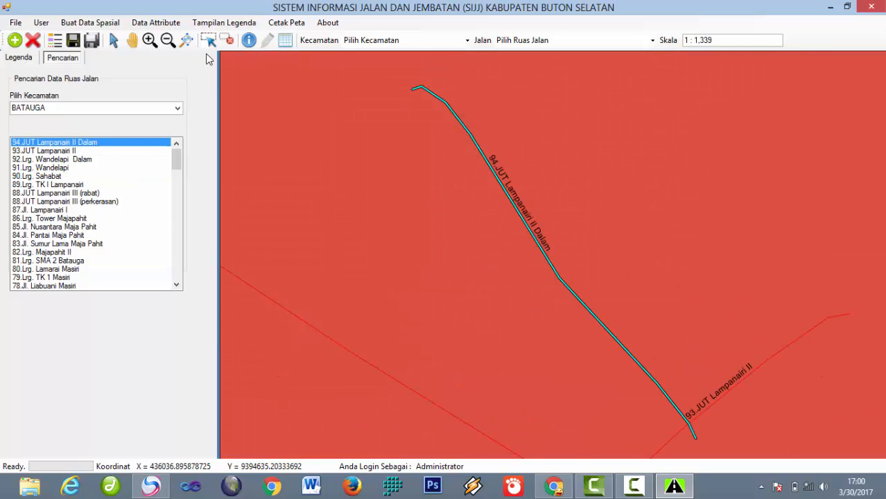
left_click(186, 40)
left_click(24, 59)
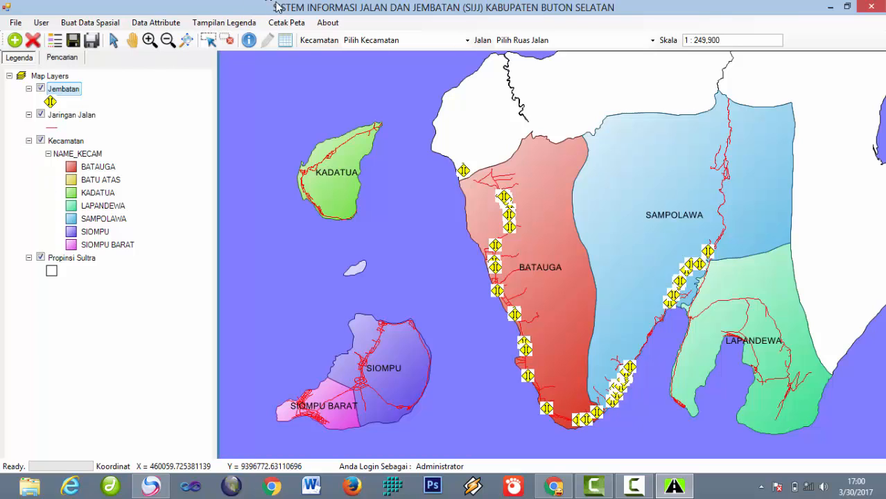
Step: Zoom the map in on Kadatua island, including its southern tip
left_click(148, 41)
left_click_drag(279, 109, 401, 225)
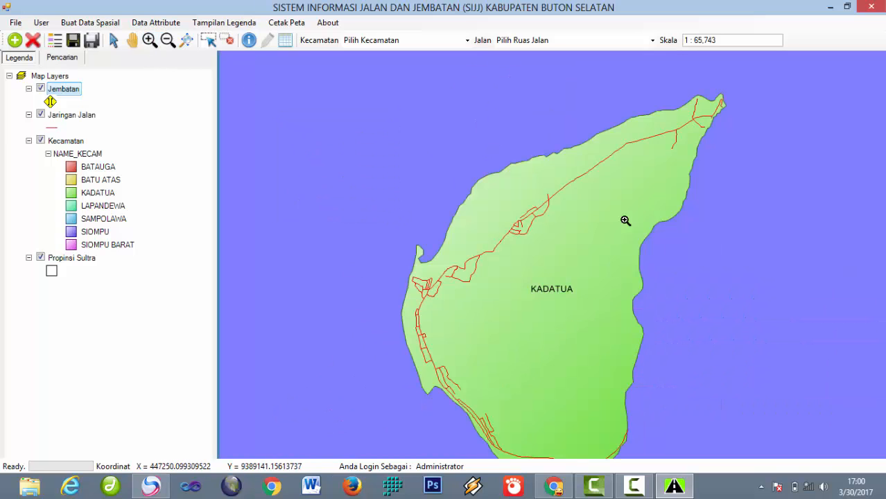
left_click_drag(596, 287, 564, 249)
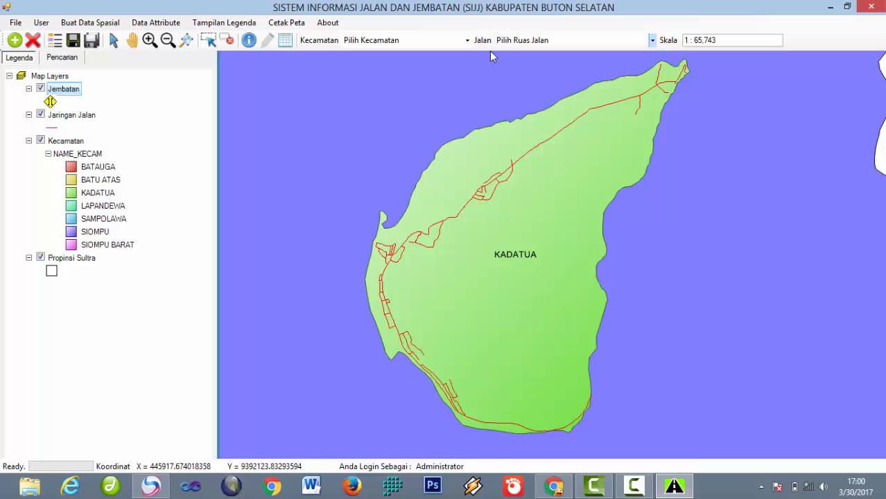
Step: Save the view as 'Jaringan Jalan Kecamatan Kadatua' and zoom back to the full regency at 1 : 249,900
left_click(94, 41)
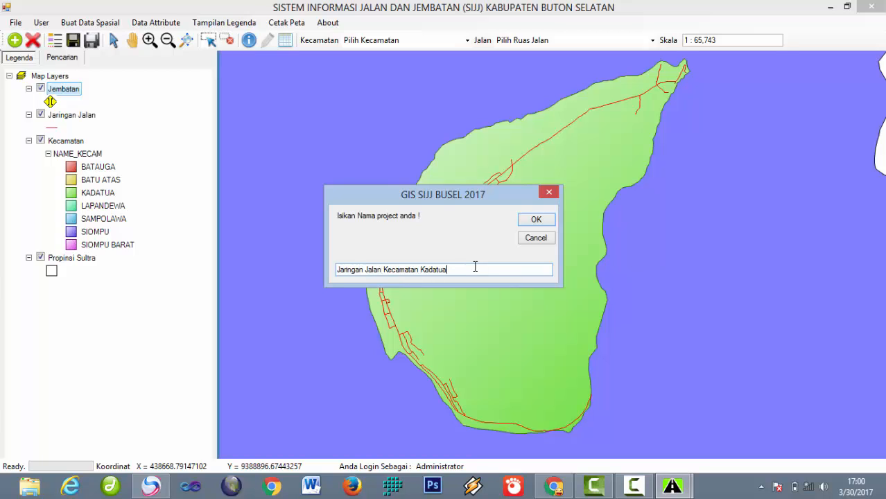
left_click(530, 218)
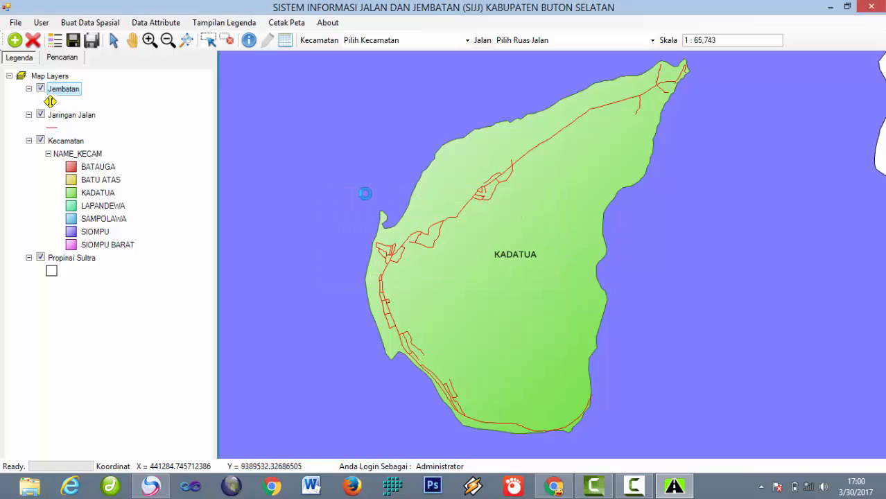
left_click(186, 40)
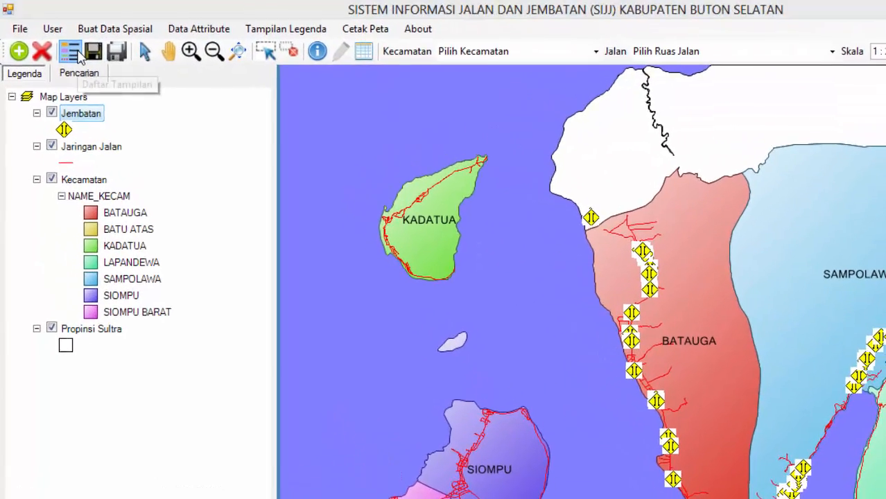
Step: Open Jaringan Jalan Kecamatan Kadatua.dspx from Daftar Tampilan, showing Kadatua's roads at 1 : 65,743
left_click(72, 52)
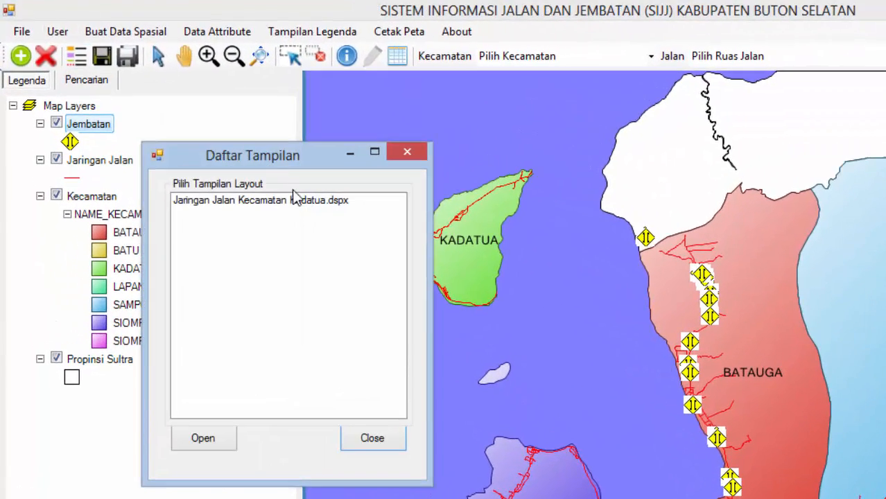
left_click(230, 188)
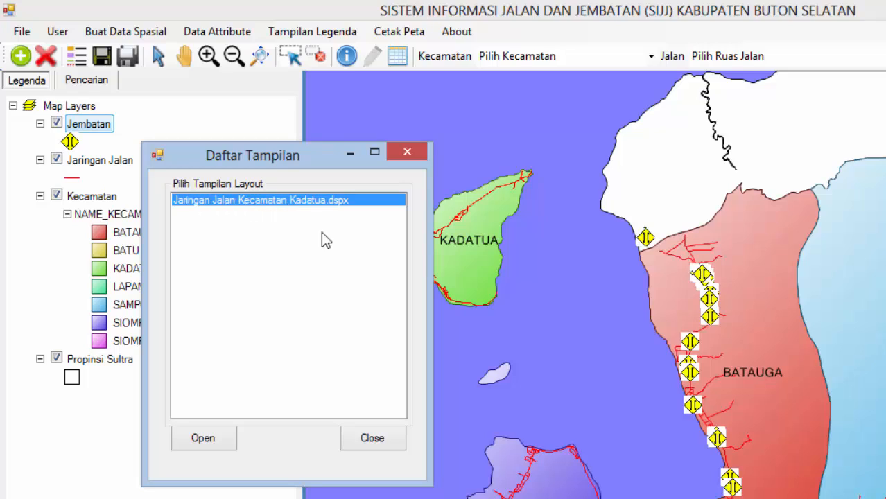
left_click_drag(279, 158, 382, 133)
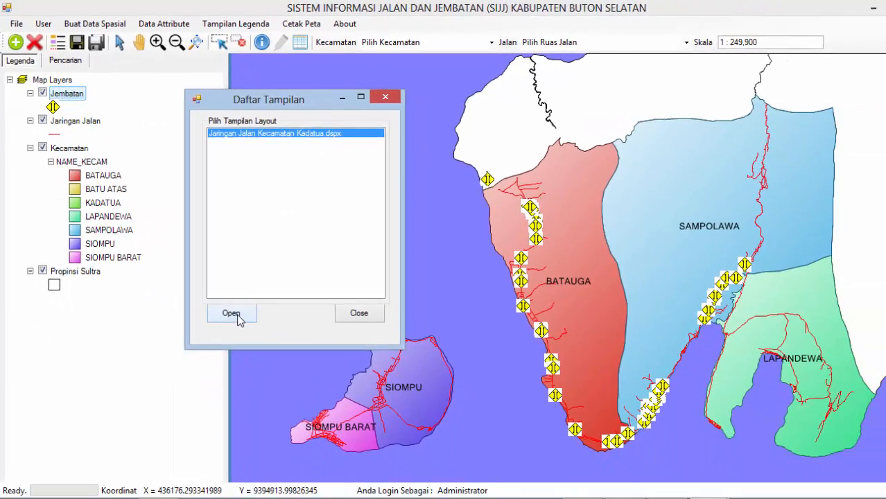
left_click(312, 417)
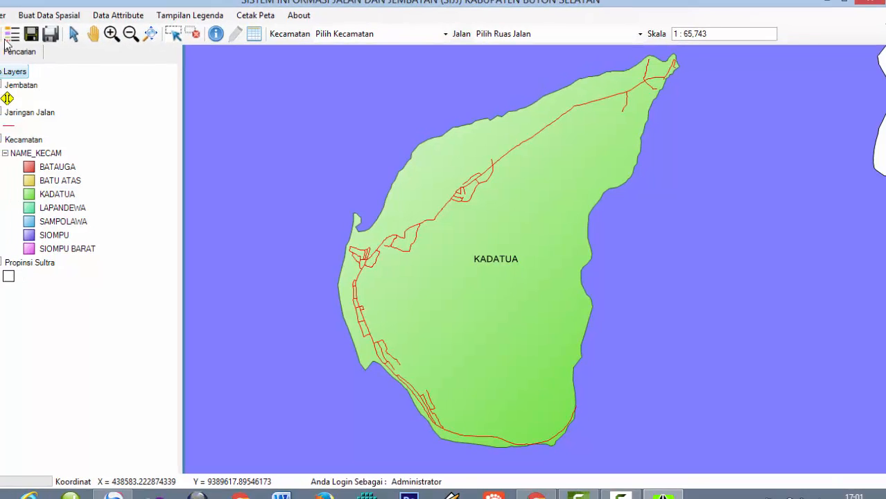
left_click(118, 31)
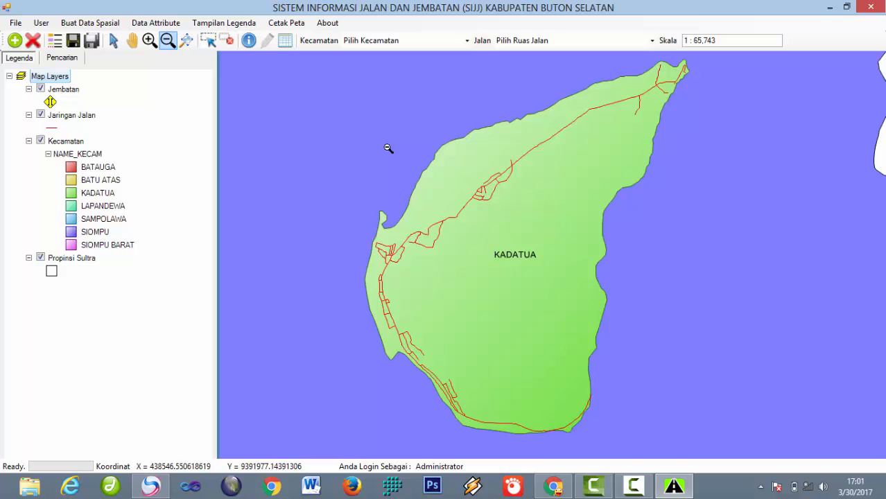
Step: Zoom out from Kadatua, then rectangle-zoom onto the southern districts, ending at 1 : 266,792
left_click(447, 170)
left_click(458, 176)
left_click(458, 175)
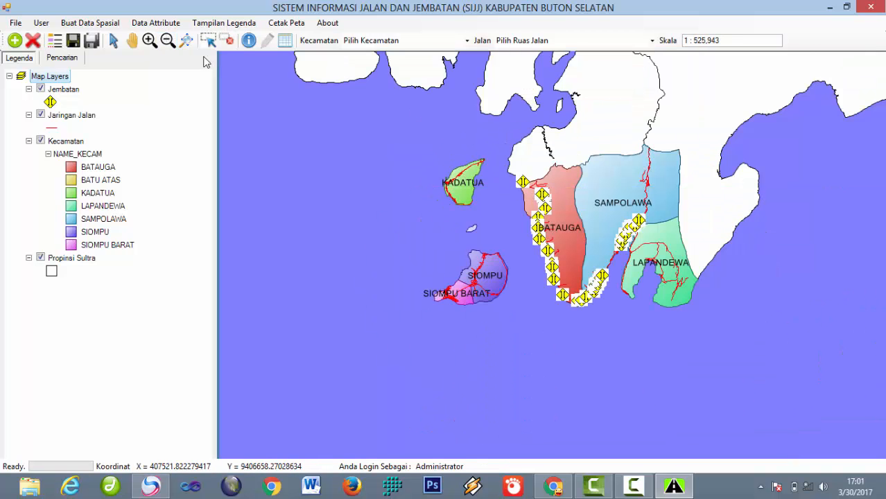
left_click(147, 41)
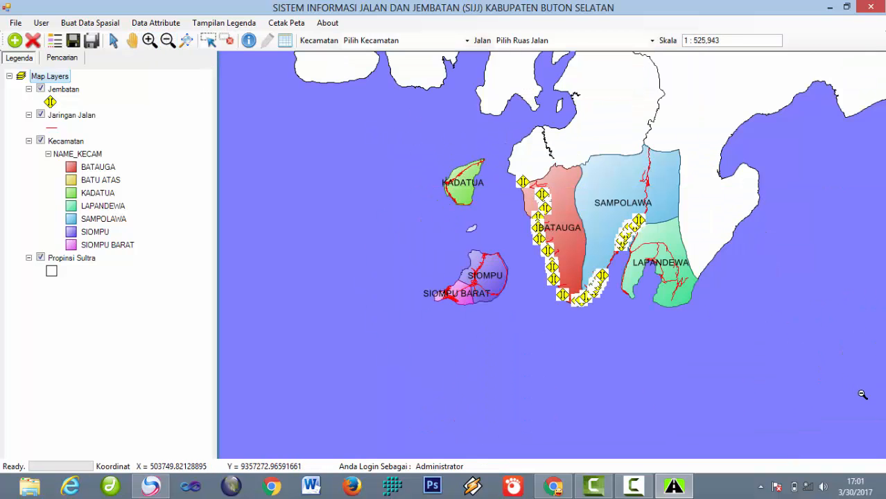
left_click(781, 359)
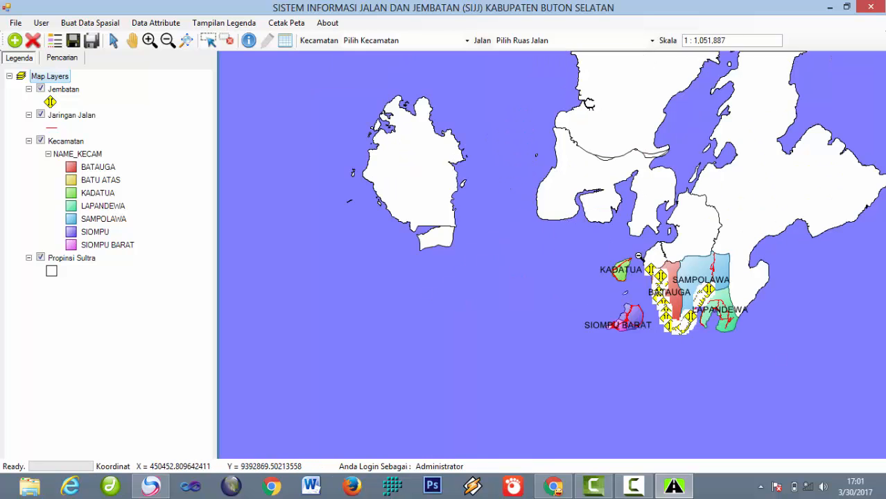
left_click(149, 41)
left_click_drag(583, 245, 804, 363)
left_click_drag(283, 123, 758, 416)
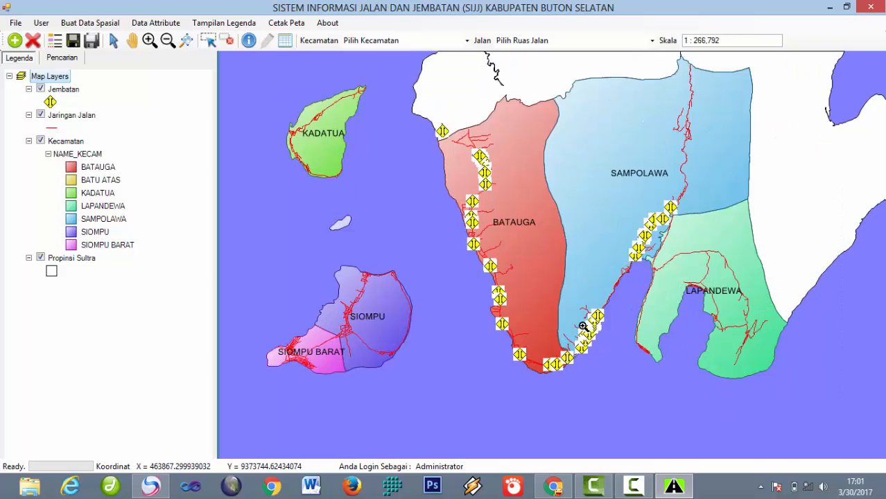